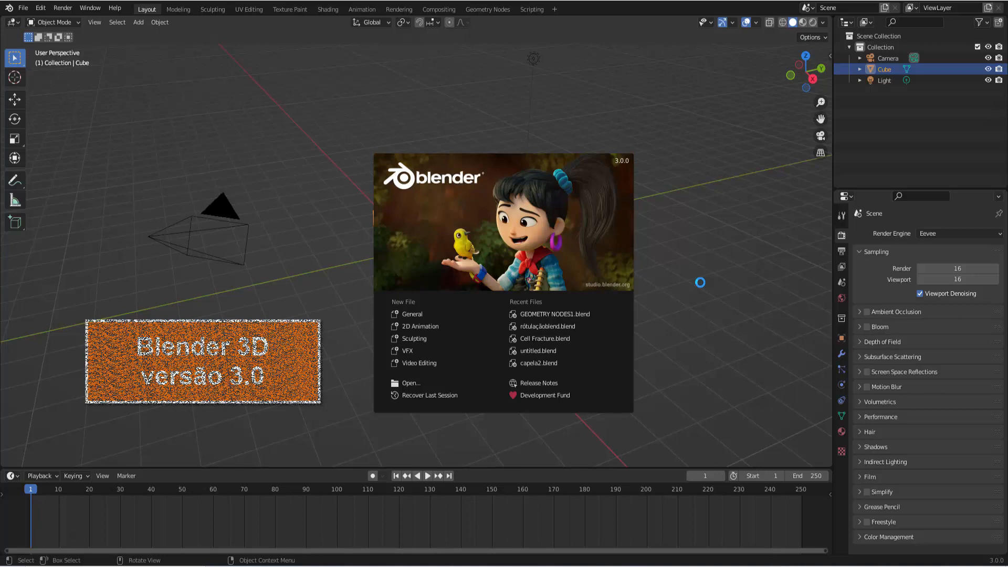
# Step: Close the splash screen and hide the default Light, Cube and Camera in the viewport
pyautogui.click(700, 282)
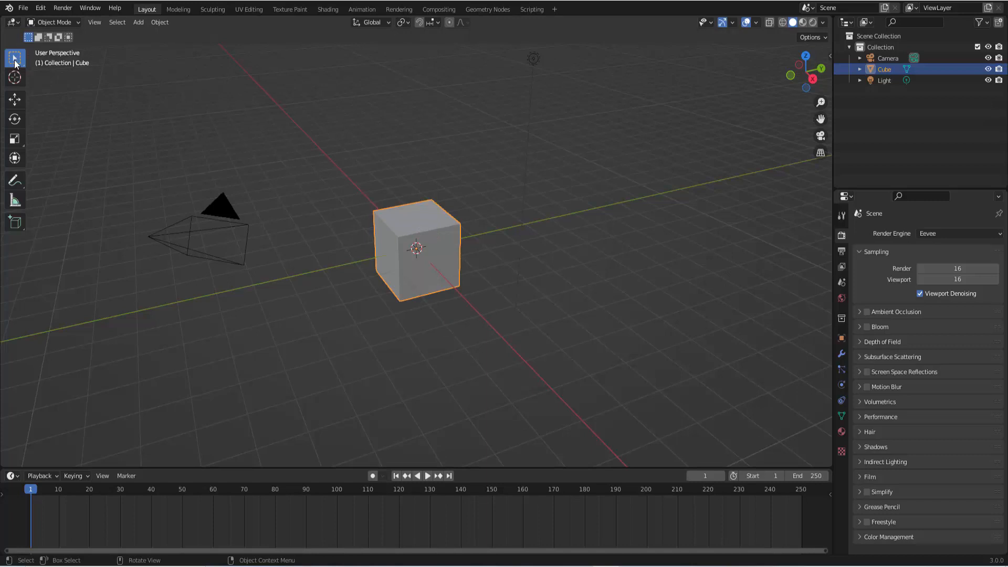
pyautogui.moveTo(166, 66); pyautogui.dragTo(627, 341)
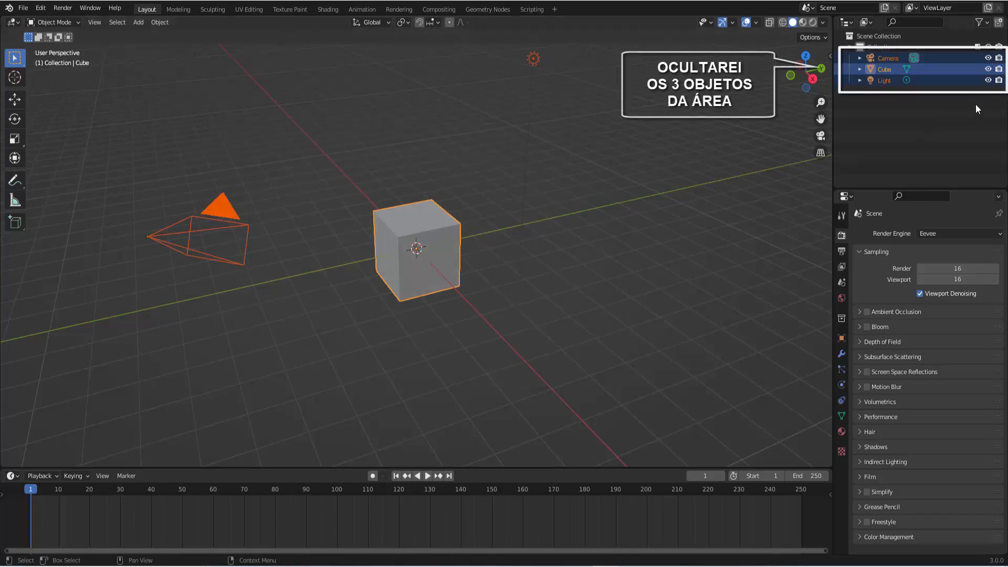
pyautogui.click(988, 80)
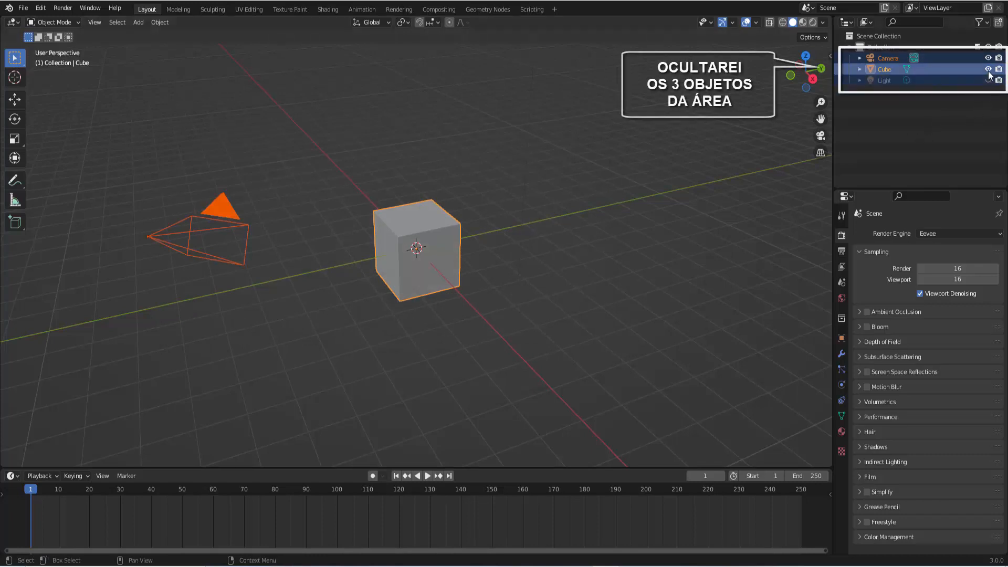
pyautogui.click(988, 69)
pyautogui.click(989, 58)
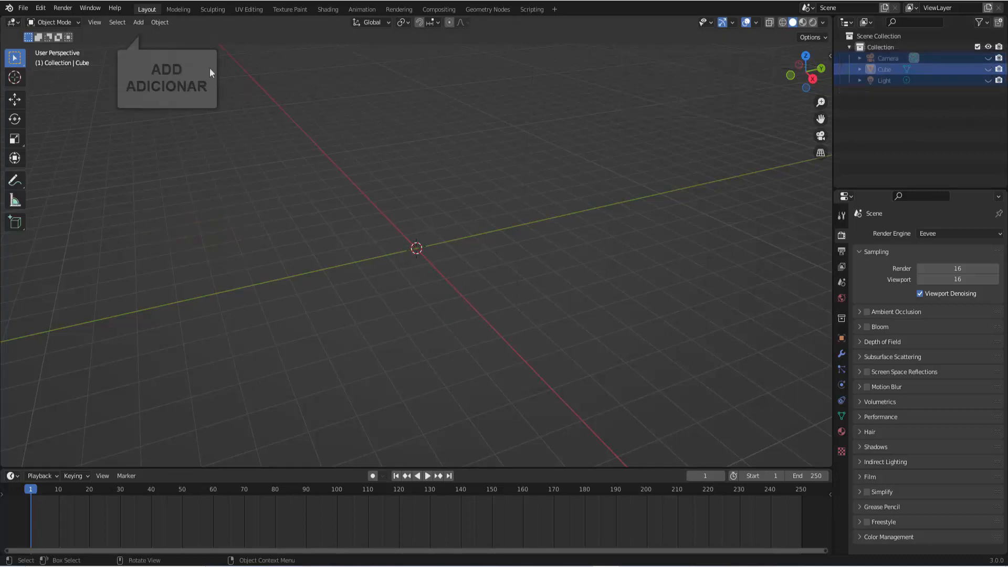
# Step: Add a Plane mesh to the scene
pyautogui.click(141, 22)
pyautogui.moveTo(148, 34)
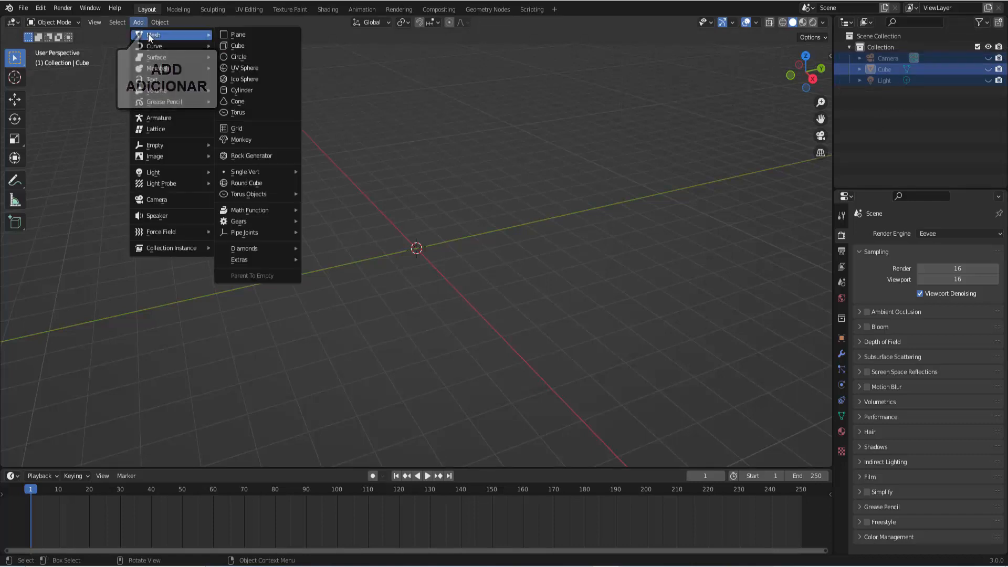
pyautogui.click(259, 37)
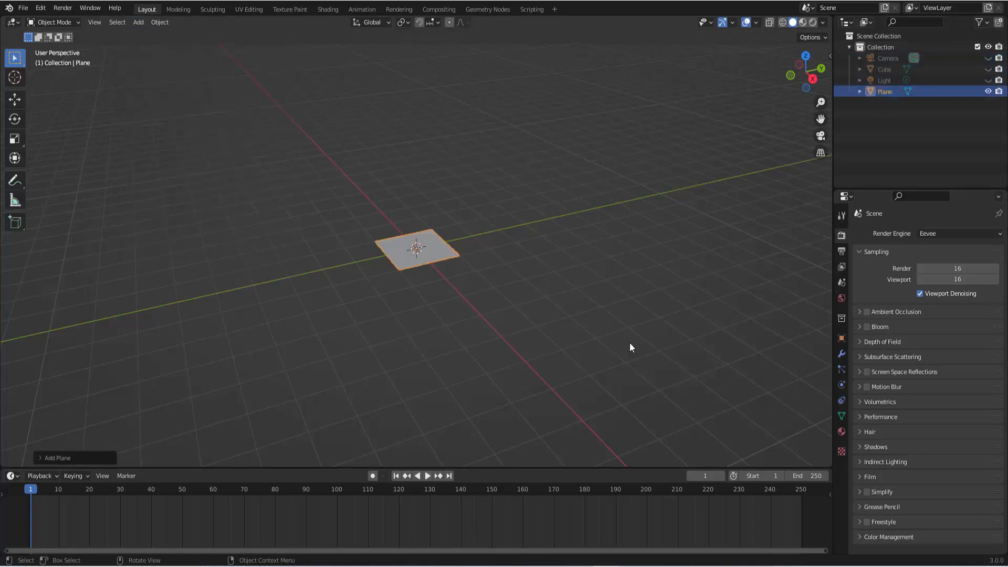
# Step: Enlarge the timeline area into a Geometry Node Editor and create a new geometry node tree on the plane
pyautogui.moveTo(568, 467); pyautogui.dragTo(586, 302)
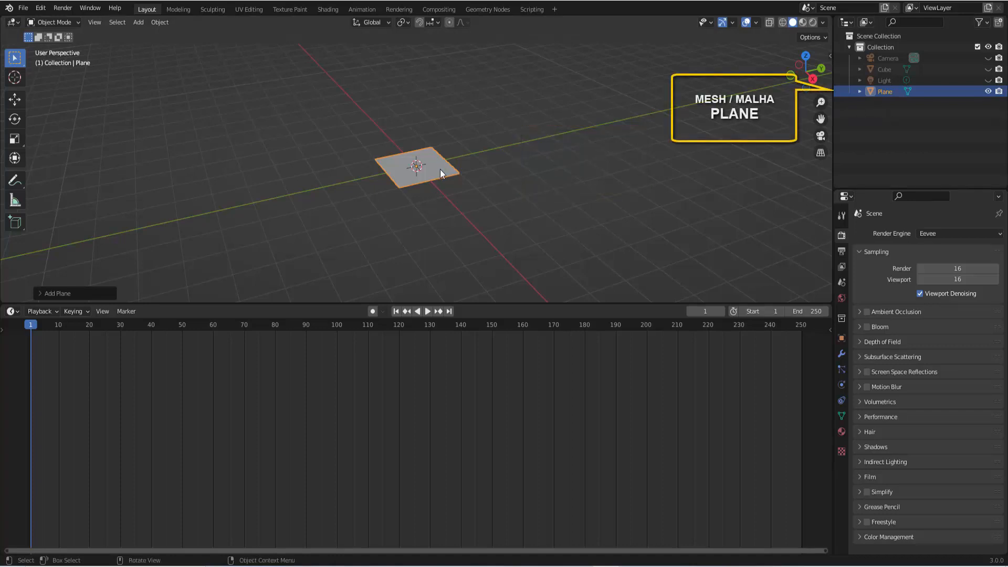
pyautogui.click(859, 91)
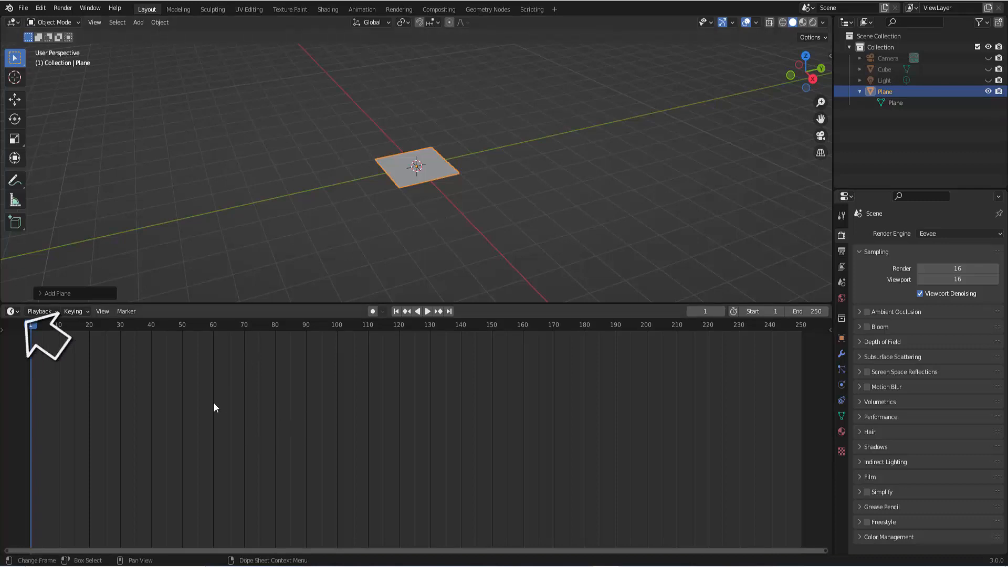
pyautogui.click(16, 312)
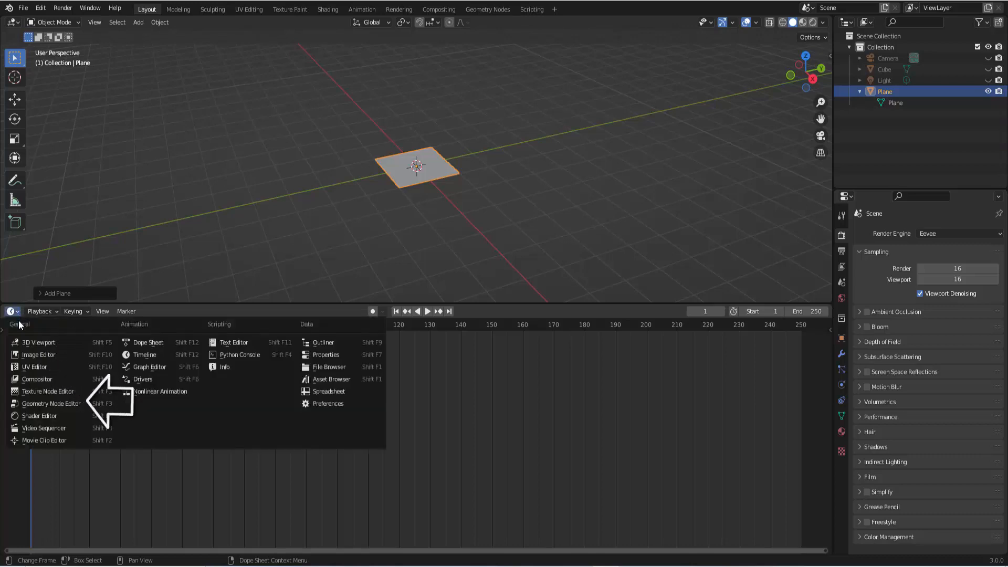
pyautogui.click(44, 403)
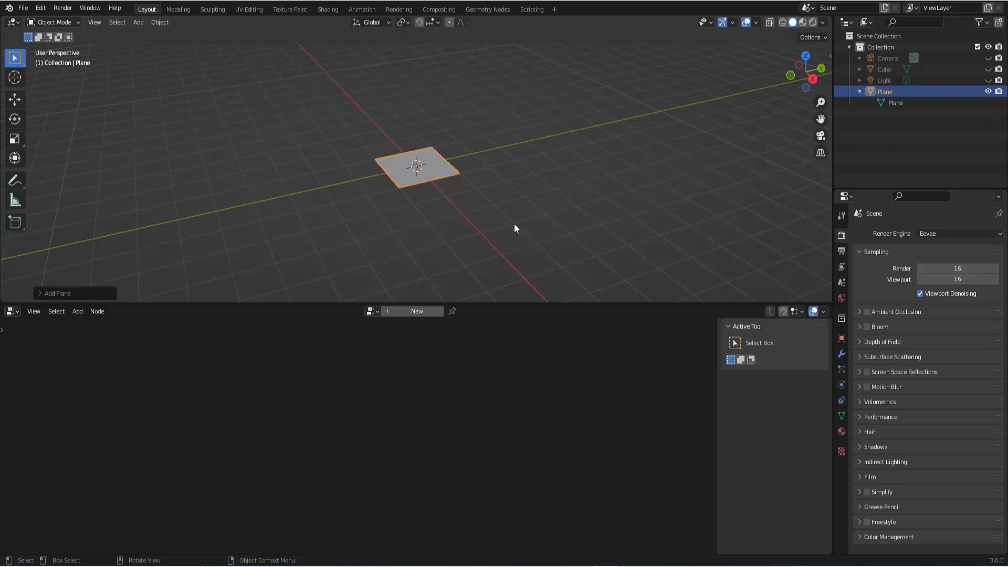
pyautogui.click(414, 311)
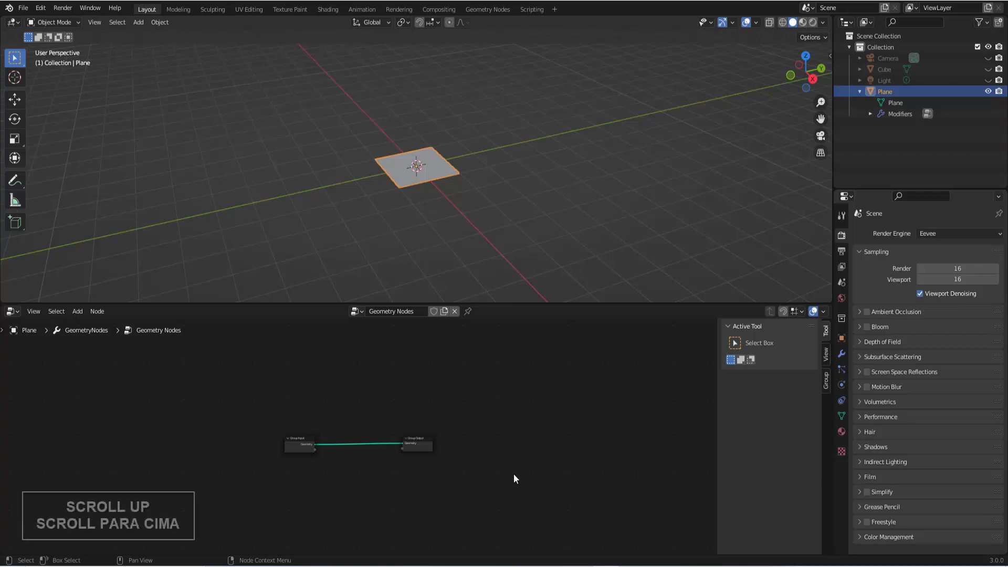
# Step: Hide the node editor's sidebar and reposition the Group Input and Group Output nodes toward the upper right of the node graph
pyautogui.scroll(2, 514, 473)
pyautogui.scroll(3, 514, 473)
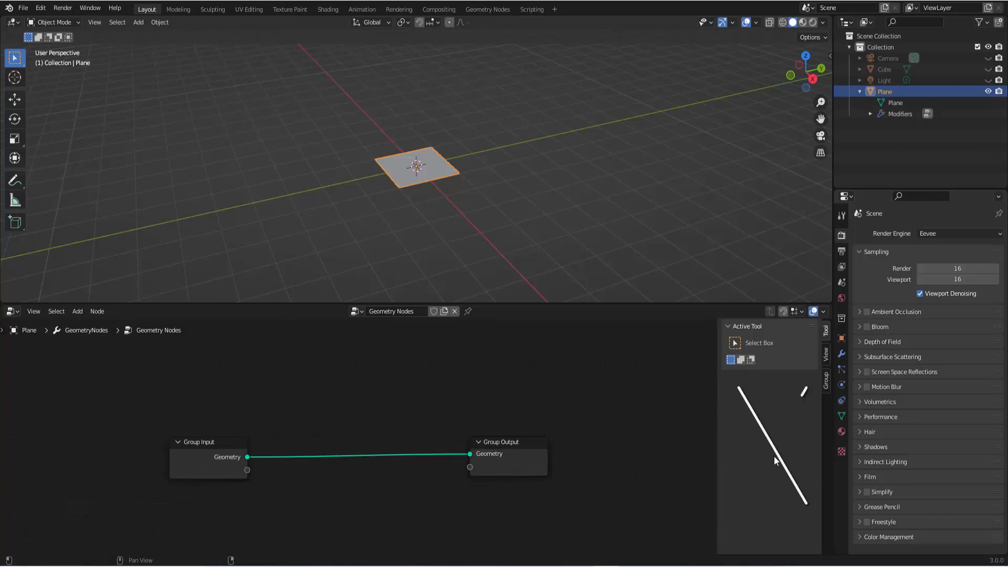
pyautogui.press('n')
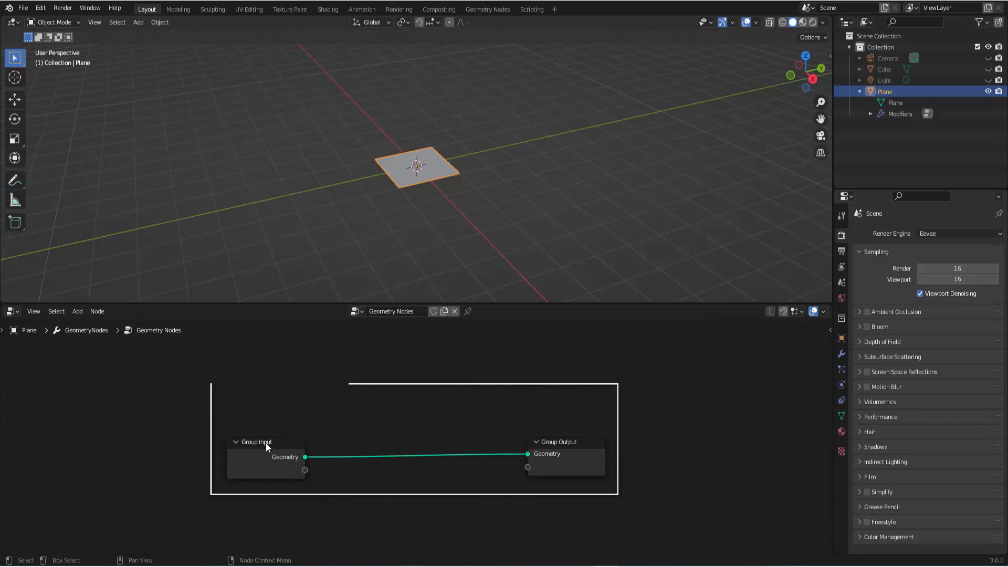
pyautogui.moveTo(266, 442); pyautogui.dragTo(398, 419)
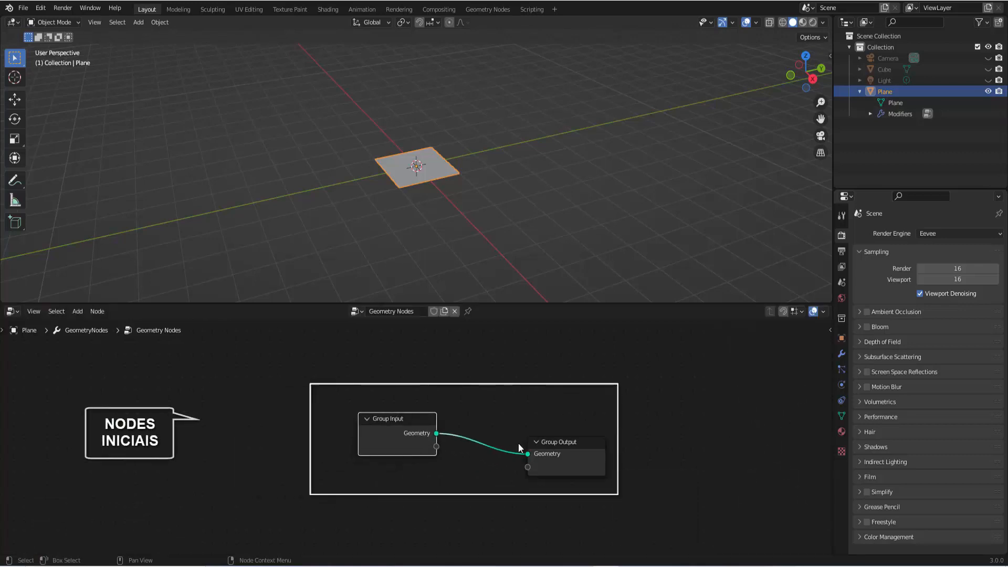
pyautogui.moveTo(577, 447); pyautogui.dragTo(759, 360)
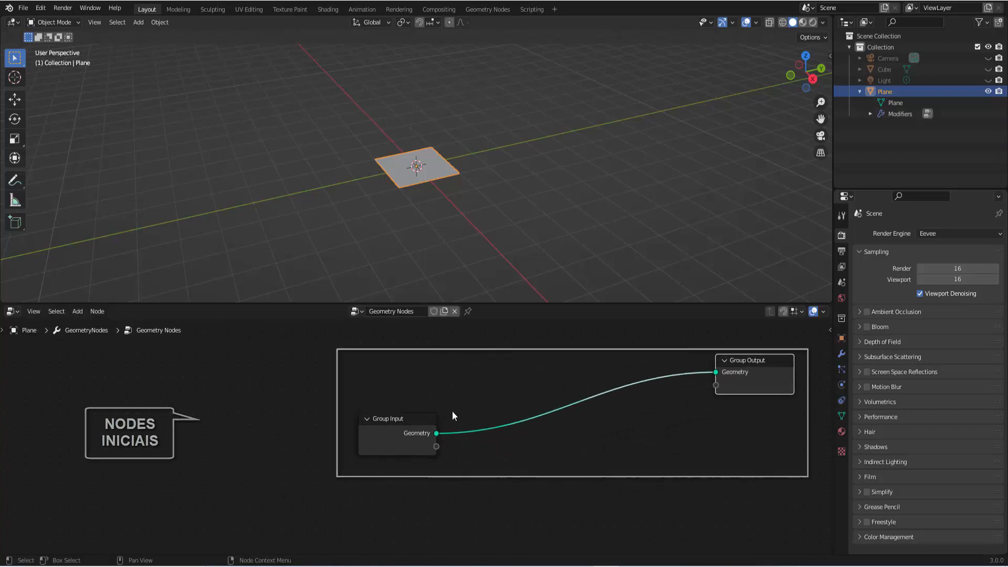
pyautogui.click(398, 419)
pyautogui.moveTo(398, 419)
pyautogui.mouseDown()
pyautogui.moveTo(485, 382)
pyautogui.moveTo(492, 363)
pyautogui.mouseUp()
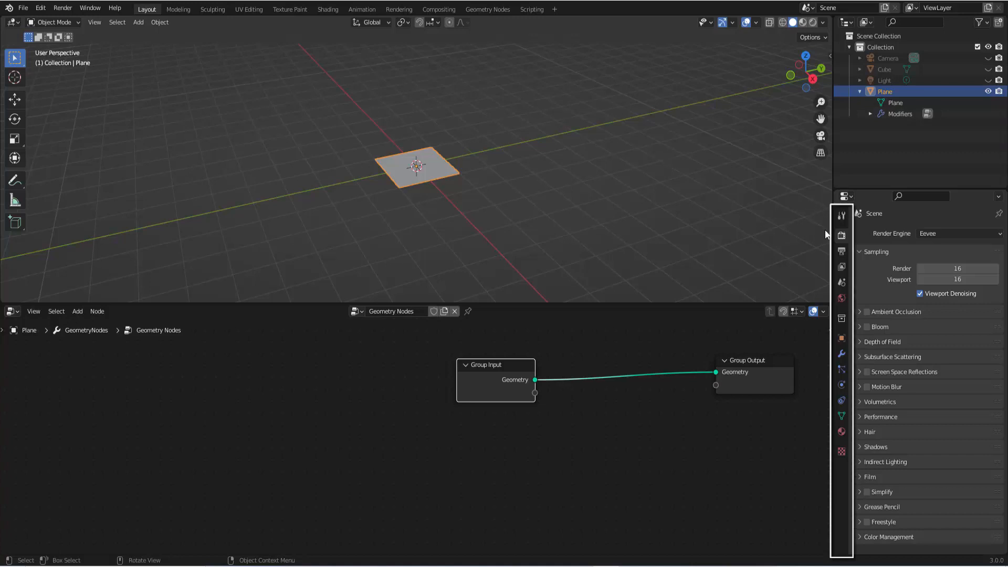
# Step: Show the plane's modifier properties, and disconnect and reconnect the geometry link between Group Input and Group Output
pyautogui.click(841, 355)
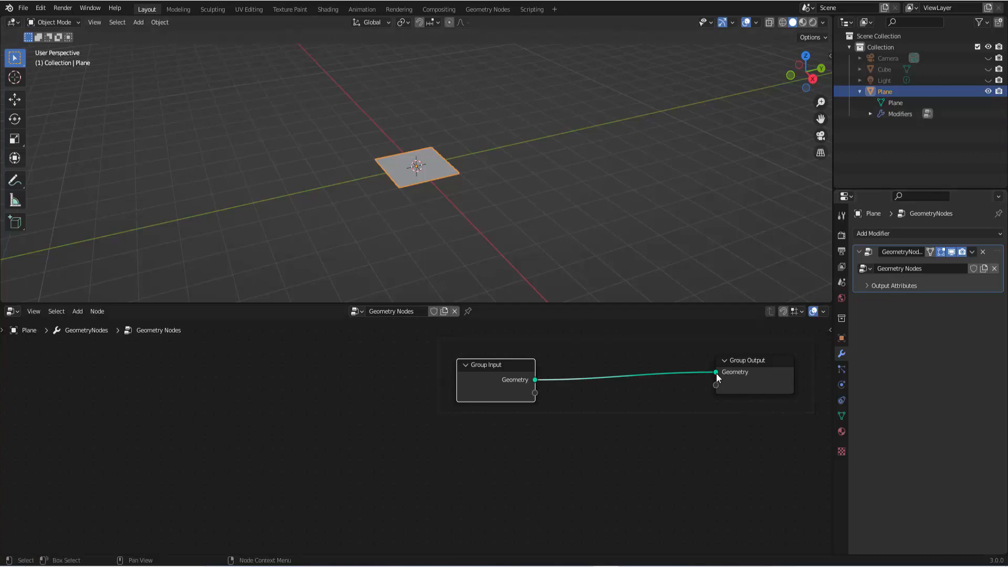
pyautogui.moveTo(716, 373)
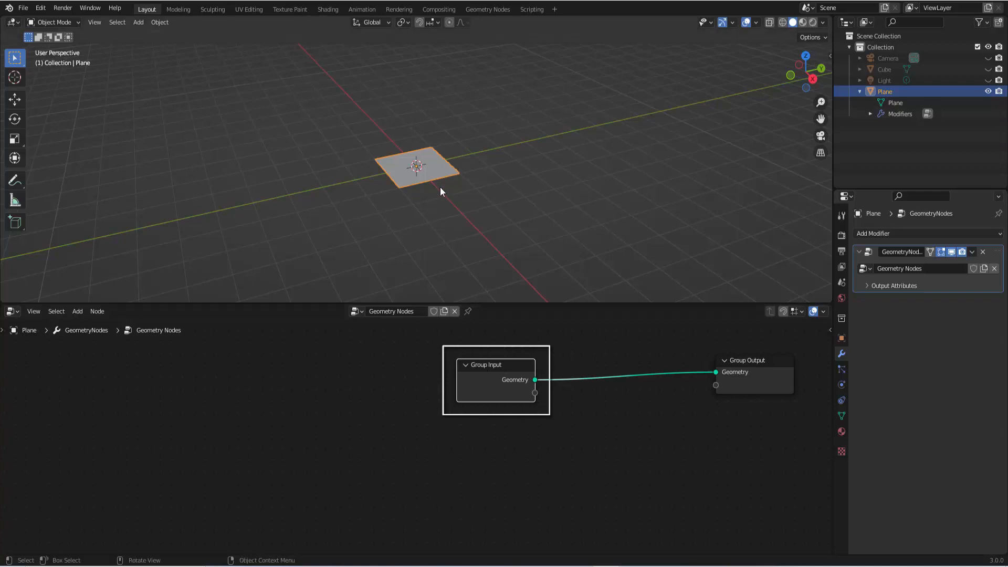
pyautogui.moveTo(717, 373); pyautogui.dragTo(632, 374)
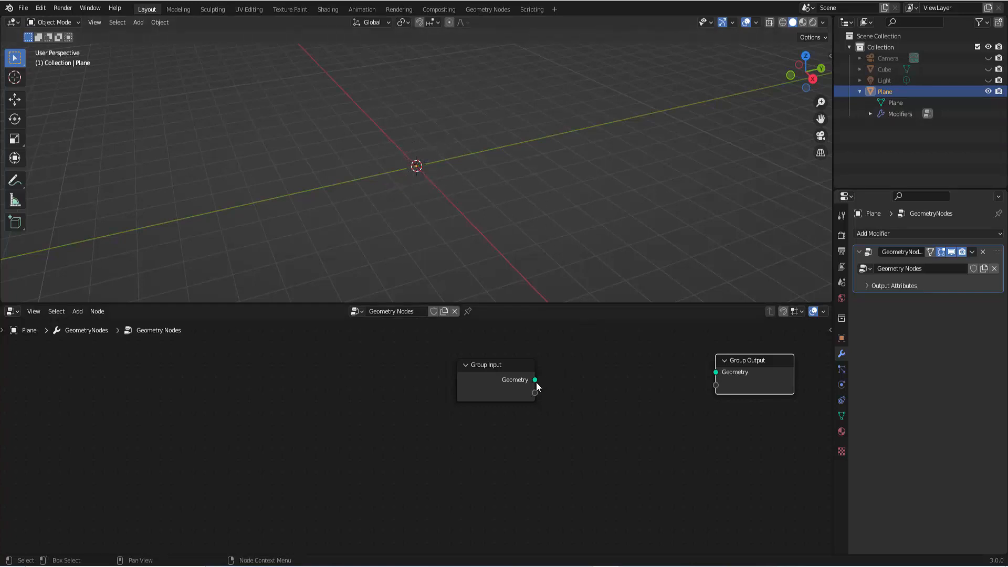
pyautogui.moveTo(536, 380); pyautogui.dragTo(709, 371)
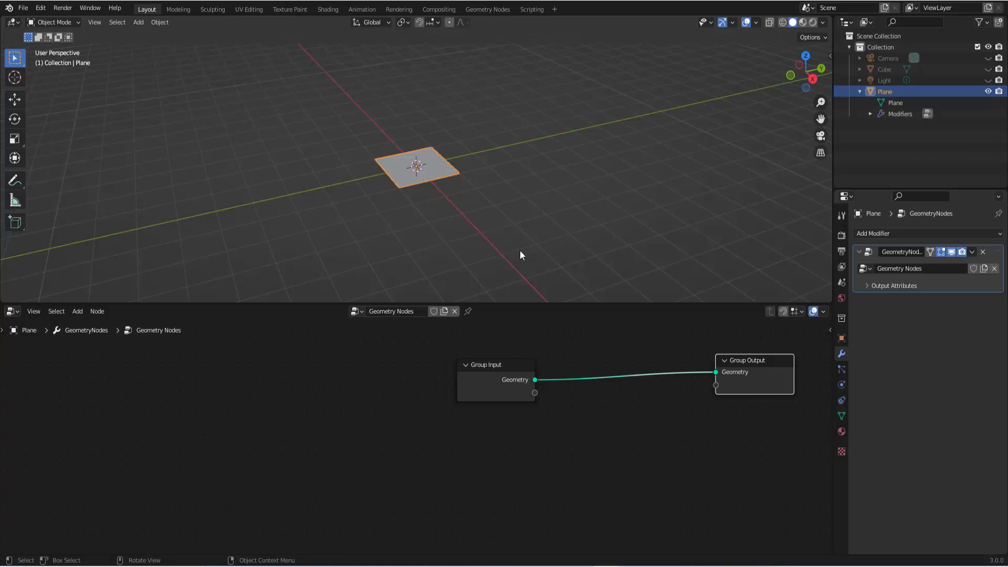
# Step: Cut the link between Group Input and Group Output and move Group Input to the far left of the node graph
pyautogui.moveTo(624, 376); pyautogui.dragTo(534, 336)
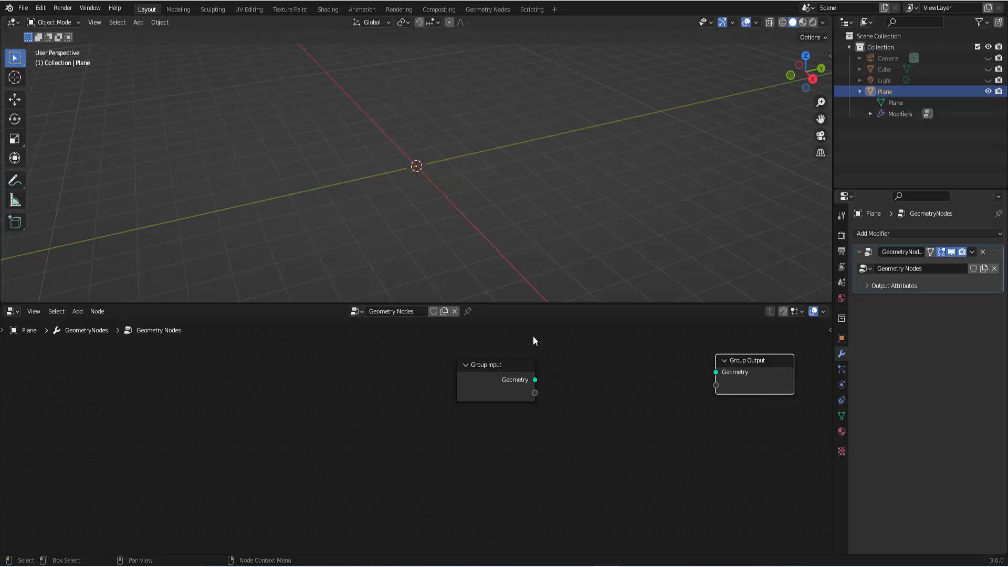
pyautogui.moveTo(495, 364); pyautogui.dragTo(90, 382)
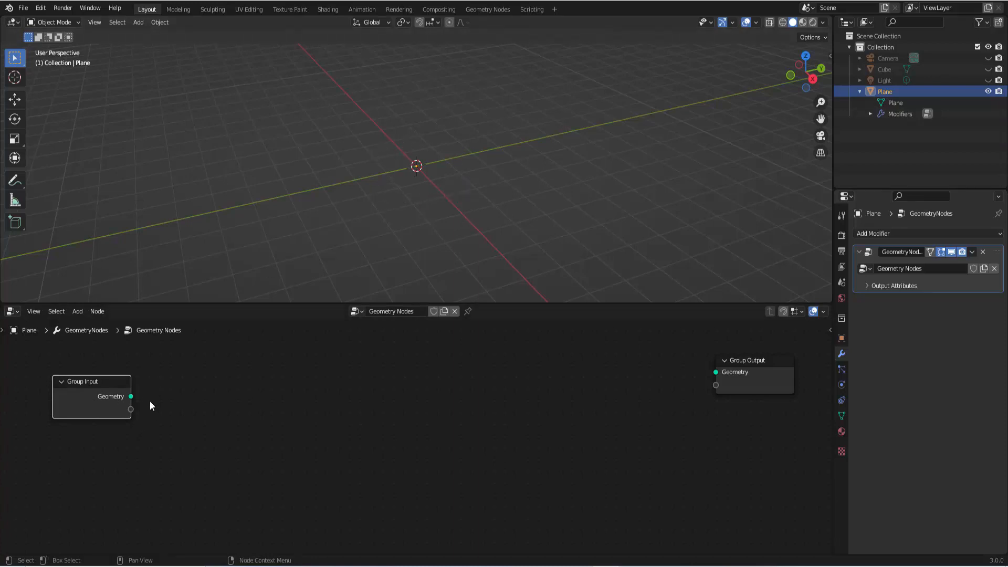
# Step: Add a Grid mesh primitive node between the two group nodes and connect its Mesh output to the Group Output geometry
pyautogui.click(78, 312)
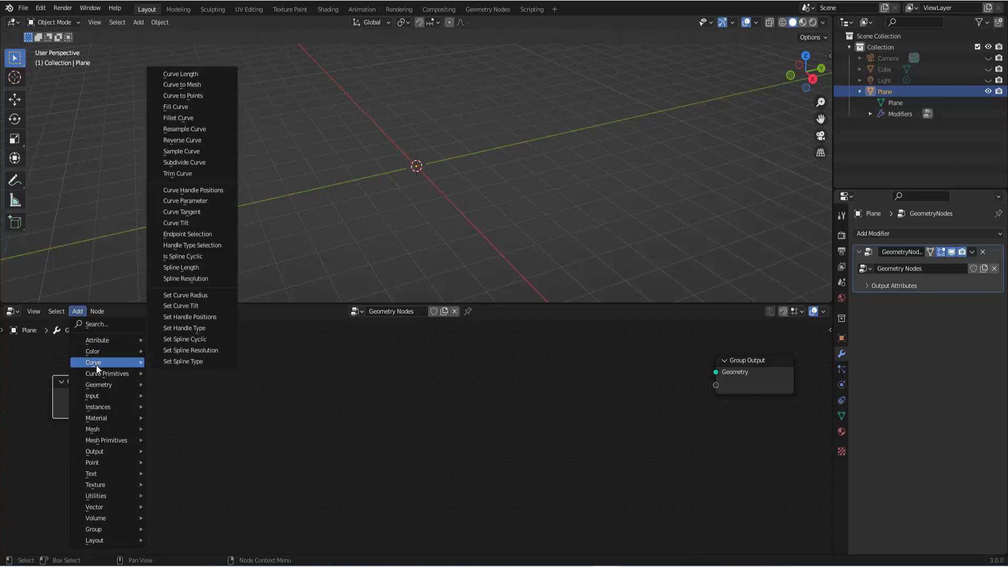
pyautogui.moveTo(100, 387)
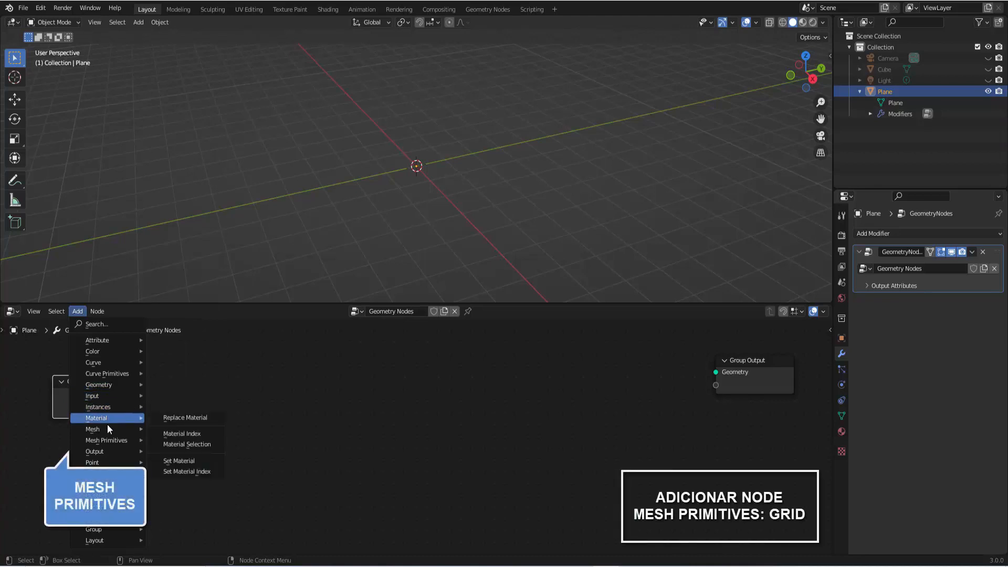
pyautogui.moveTo(107, 440)
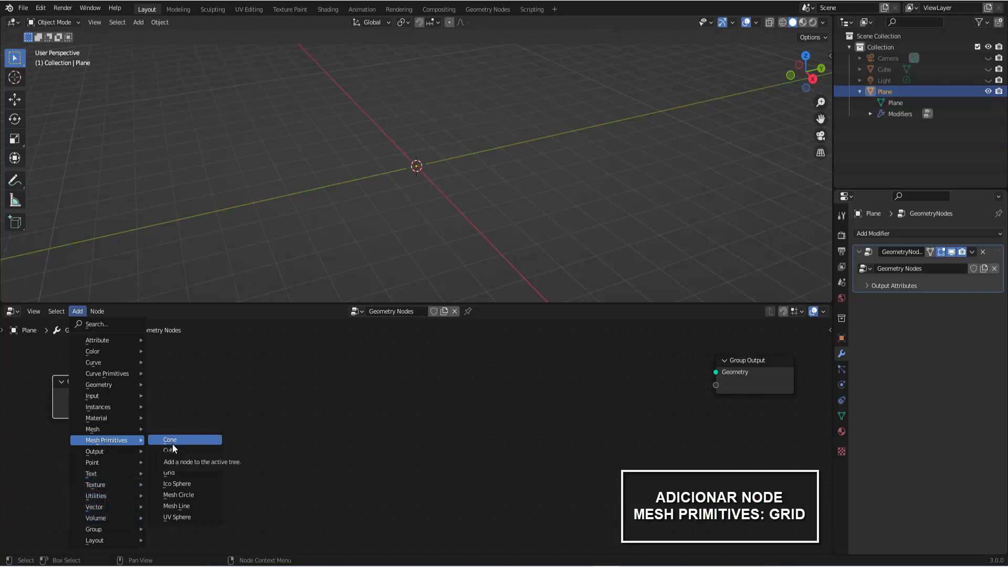
pyautogui.click(181, 471)
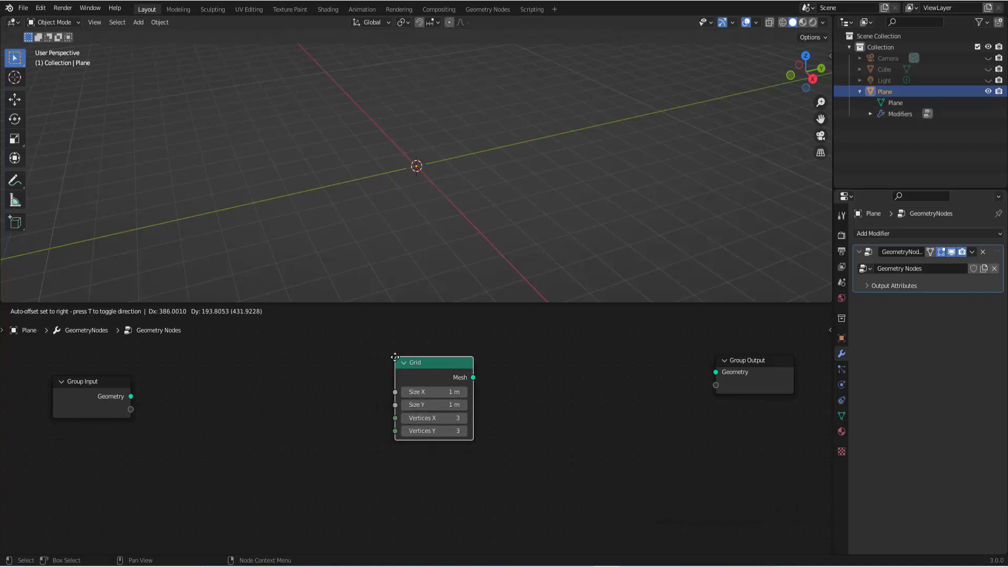
pyautogui.click(385, 352)
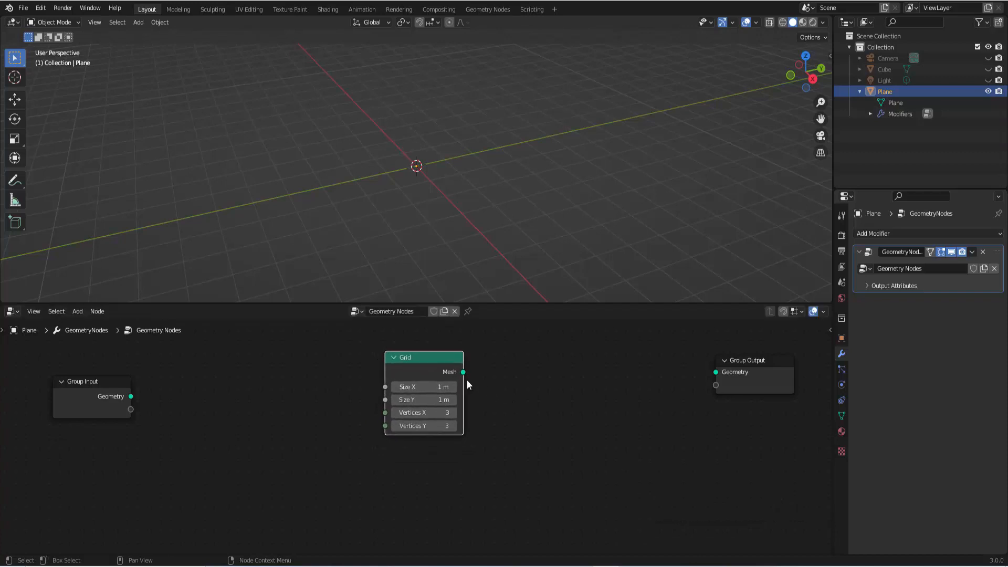
pyautogui.moveTo(463, 373); pyautogui.dragTo(715, 372)
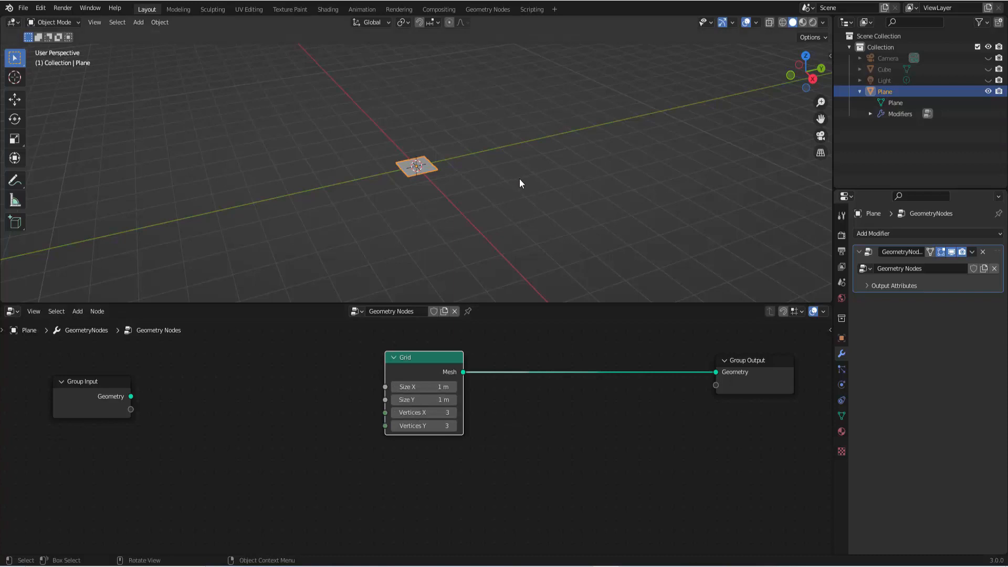
# Step: Display the viewport in wireframe and set the Grid node's Vertices X and Vertices Y to 20
pyautogui.scroll(6, 520, 180)
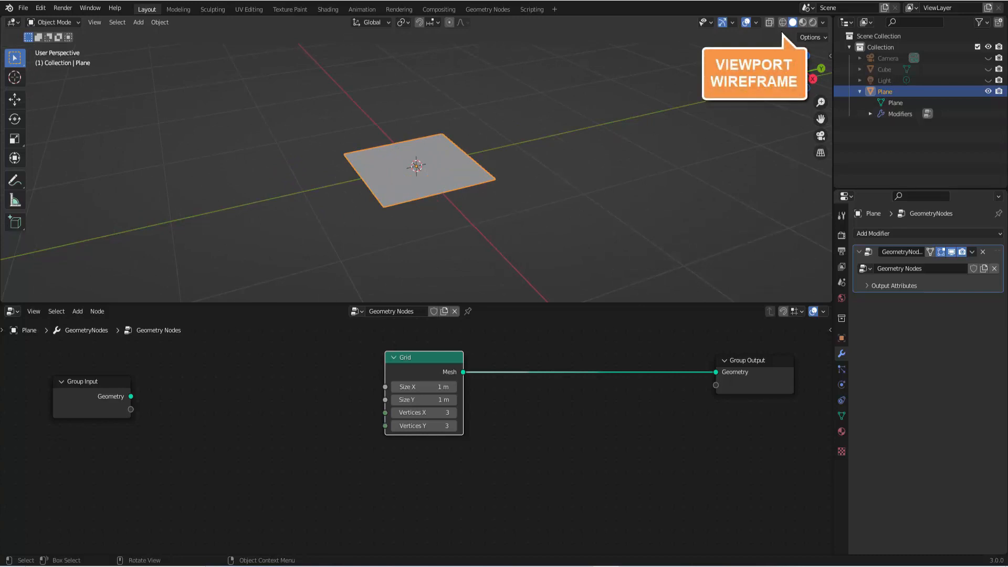
pyautogui.click(783, 23)
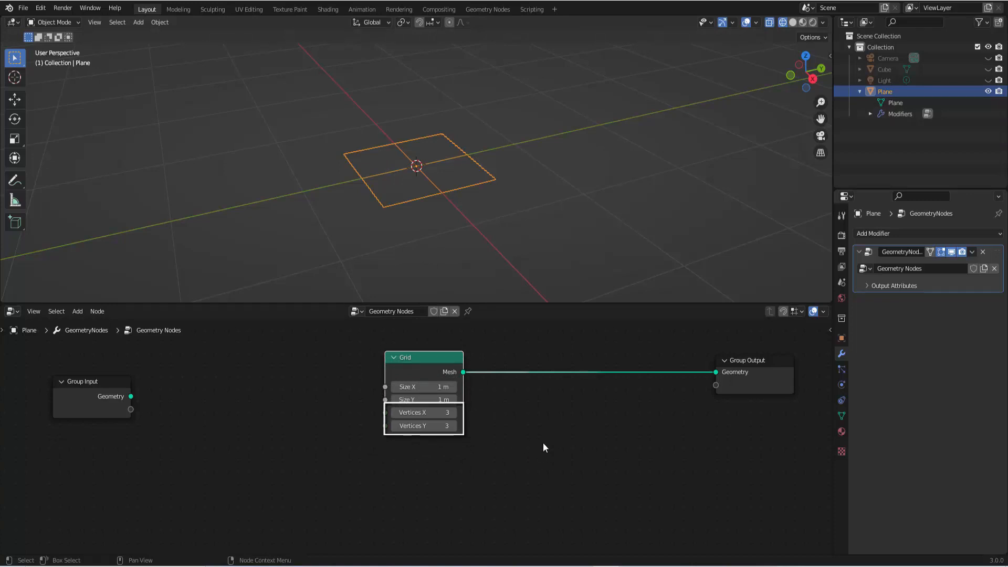
pyautogui.moveTo(446, 408); pyautogui.dragTo(460, 419)
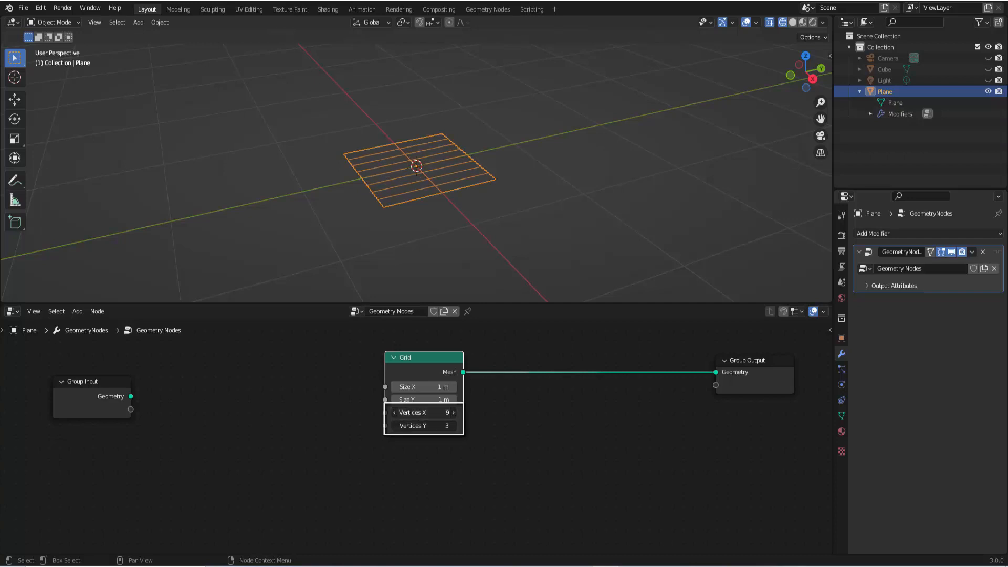
pyautogui.moveTo(424, 413); pyautogui.dragTo(423, 425)
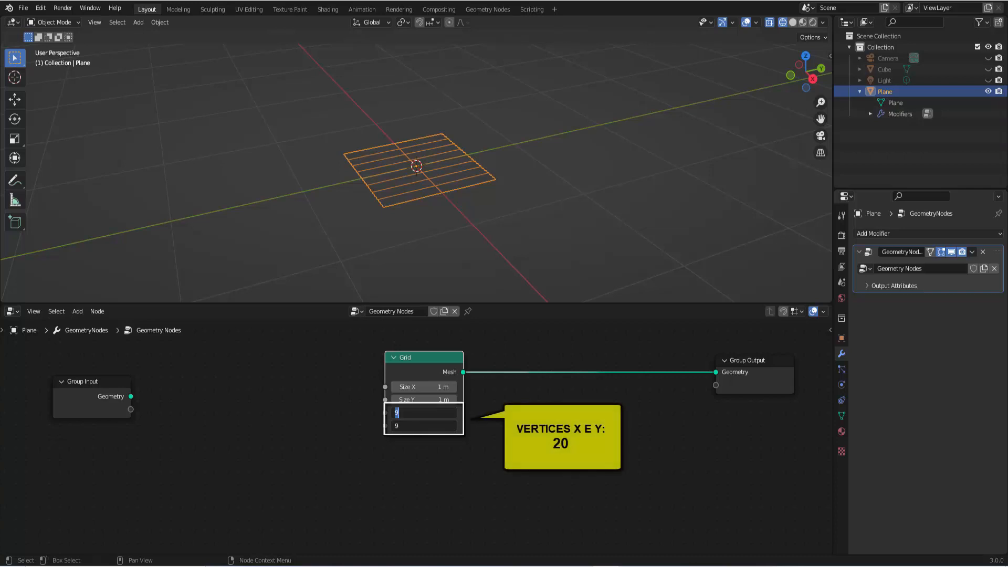
pyautogui.write('20')
pyautogui.press('Return')
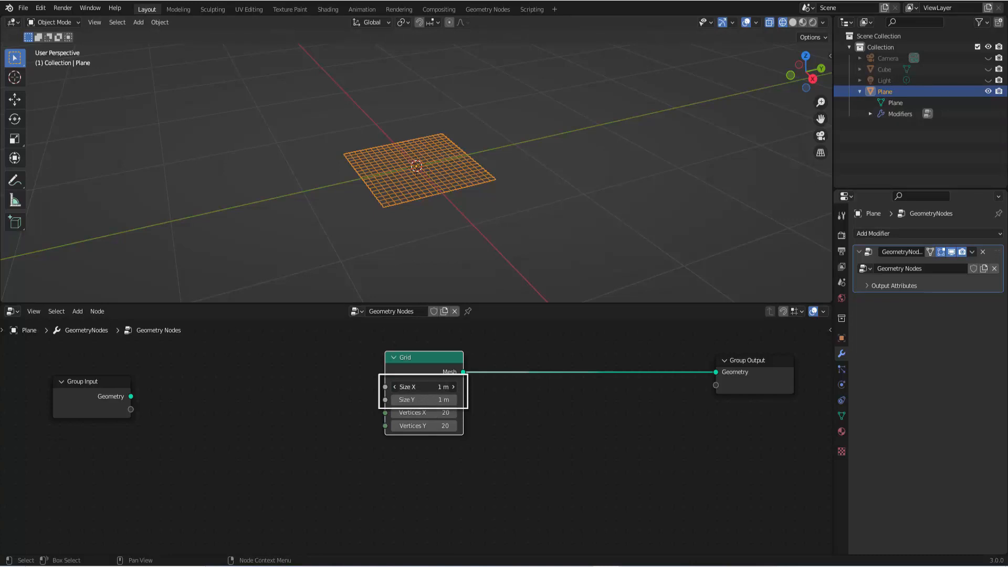
# Step: Set the Grid node's Size X and Size Y to 20 m
pyautogui.moveTo(434, 387); pyautogui.dragTo(435, 400)
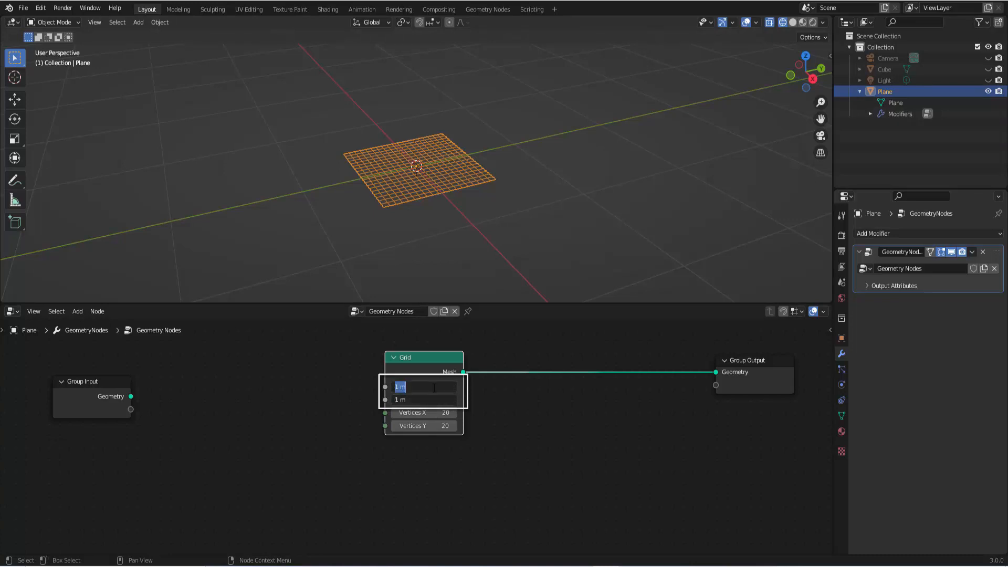
pyautogui.write('2')
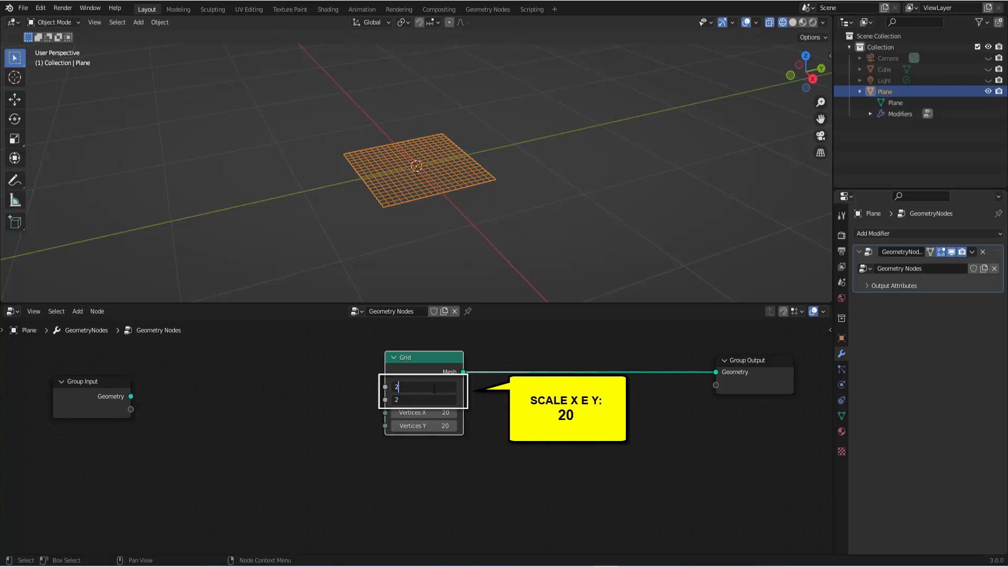
pyautogui.write('0')
pyautogui.press('Return')
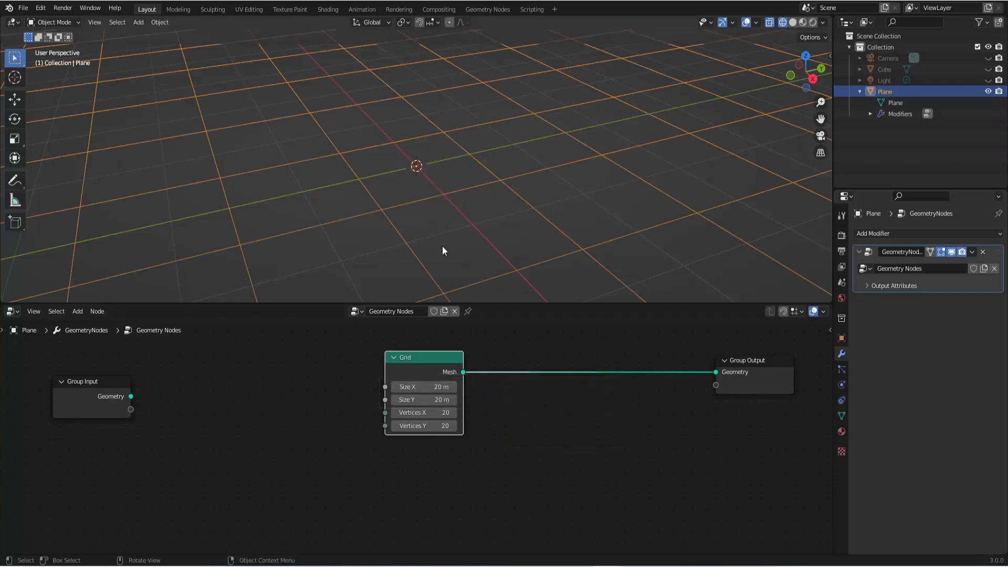
pyautogui.scroll(-8, 485, 204)
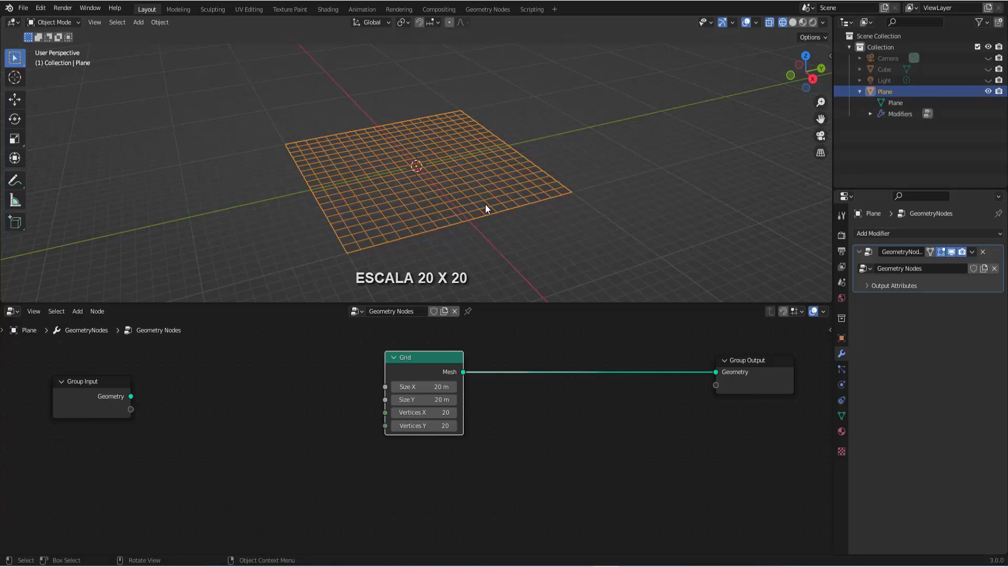
pyautogui.scroll(-1, 485, 204)
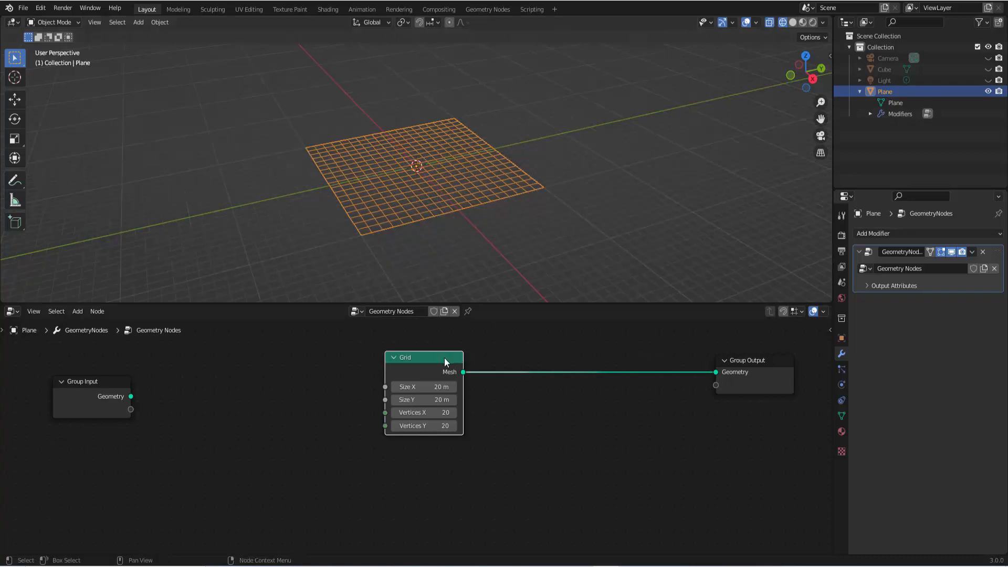
# Step: Shift the Grid node away from Group Output and insert an Instance on Points node on the link between them
pyautogui.moveTo(448, 356); pyautogui.dragTo(395, 350)
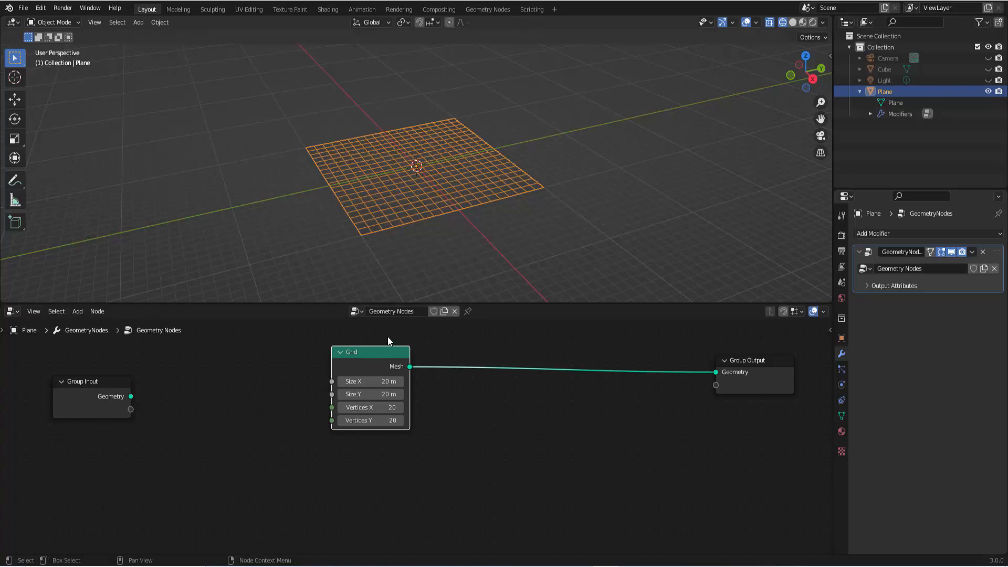
pyautogui.click(78, 311)
pyautogui.moveTo(103, 410)
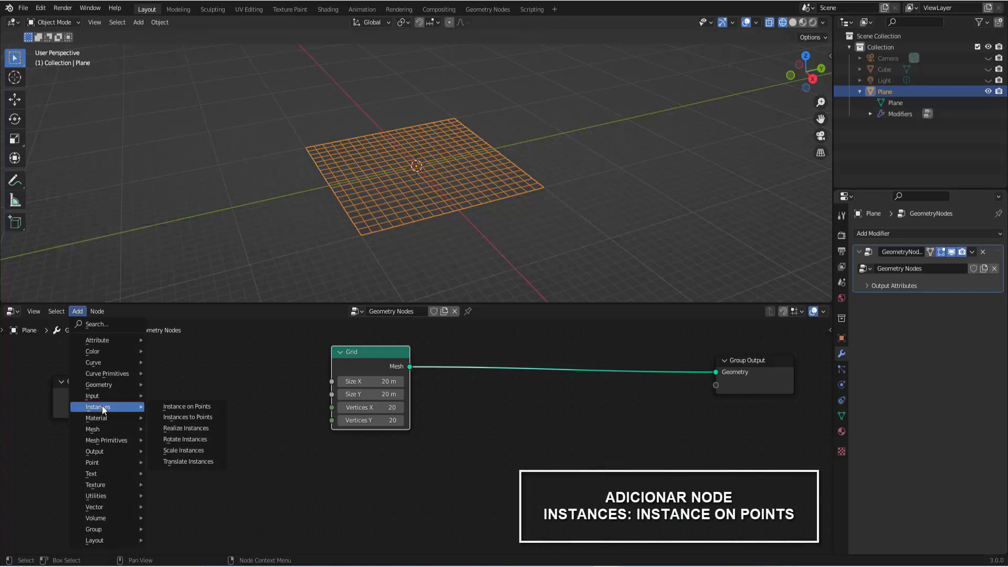
pyautogui.click(209, 409)
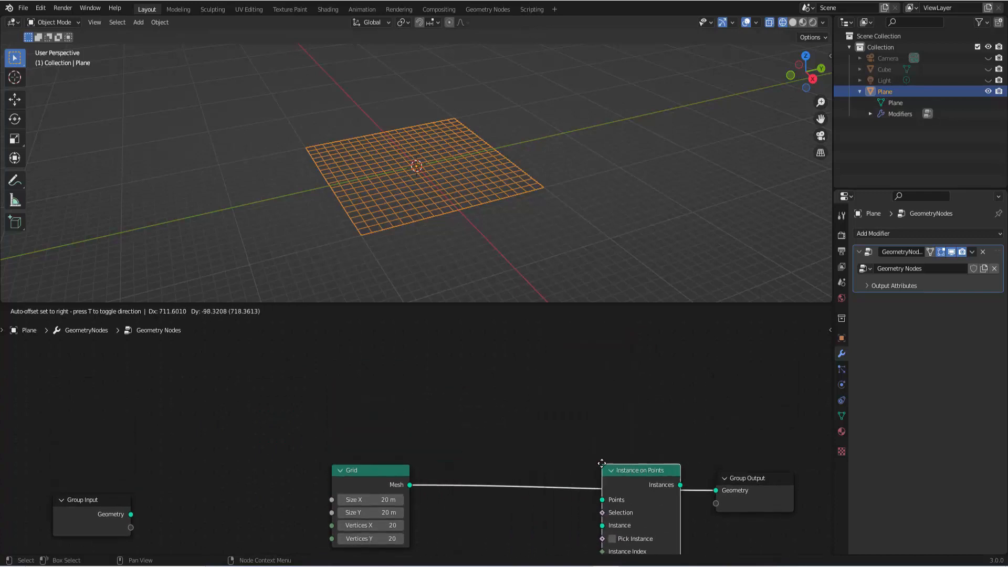
pyautogui.click(612, 460)
pyautogui.scroll(-1, 493, 407)
pyautogui.scroll(-1, 493, 408)
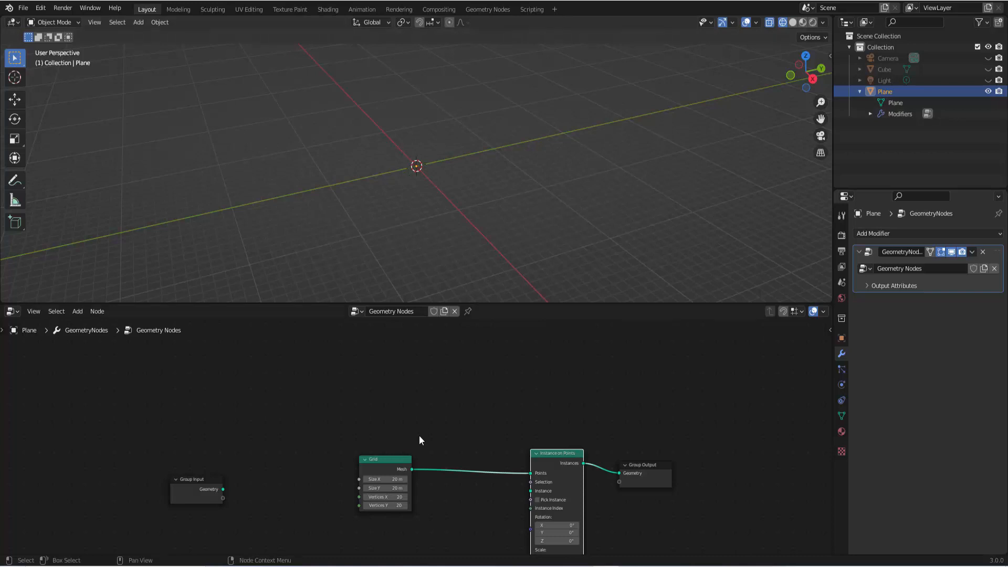
pyautogui.press('Home')
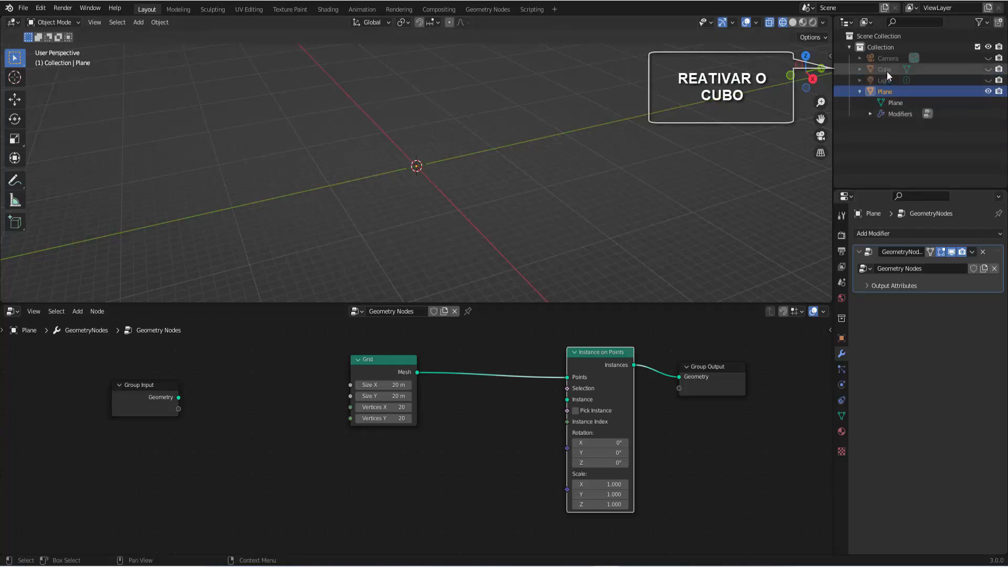
# Step: Unhide the Cube object and display the viewport in solid shading
pyautogui.click(988, 69)
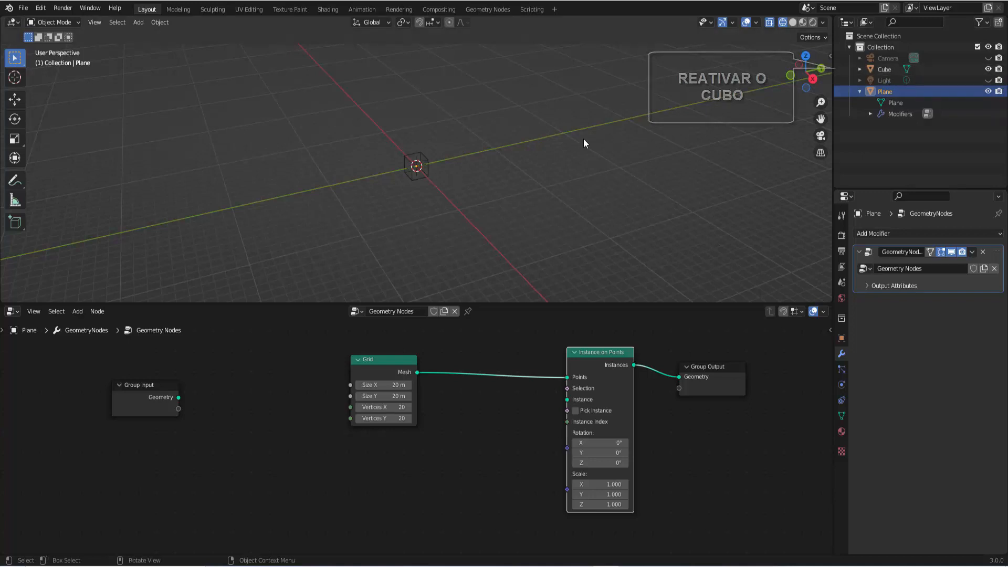
pyautogui.click(792, 22)
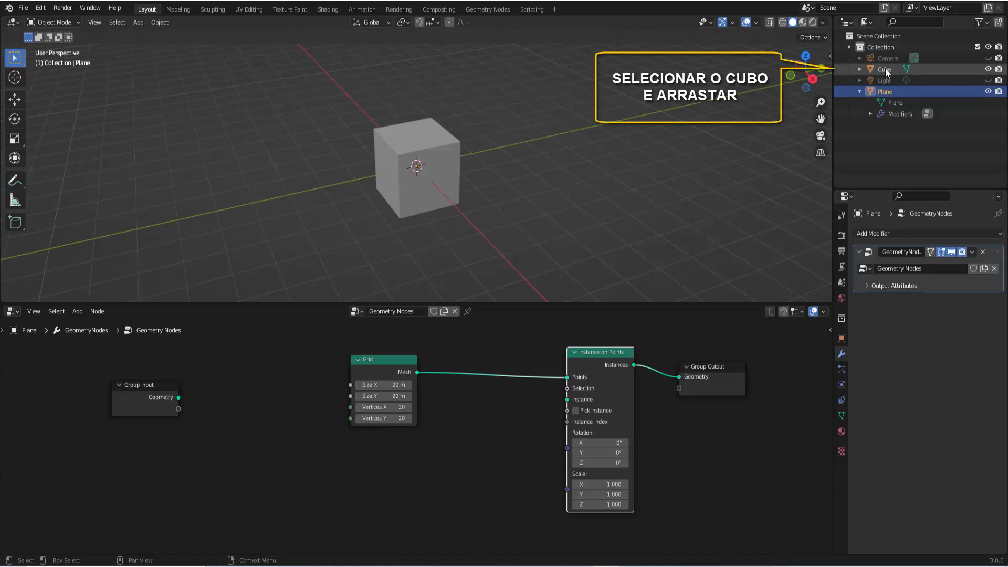
# Step: Bring the Cube into the node graph as an Object Info node and connect its Geometry output to the Instance input of Instance on Points
pyautogui.moveTo(884, 68); pyautogui.dragTo(363, 466)
pyautogui.scroll(-1, 399, 462)
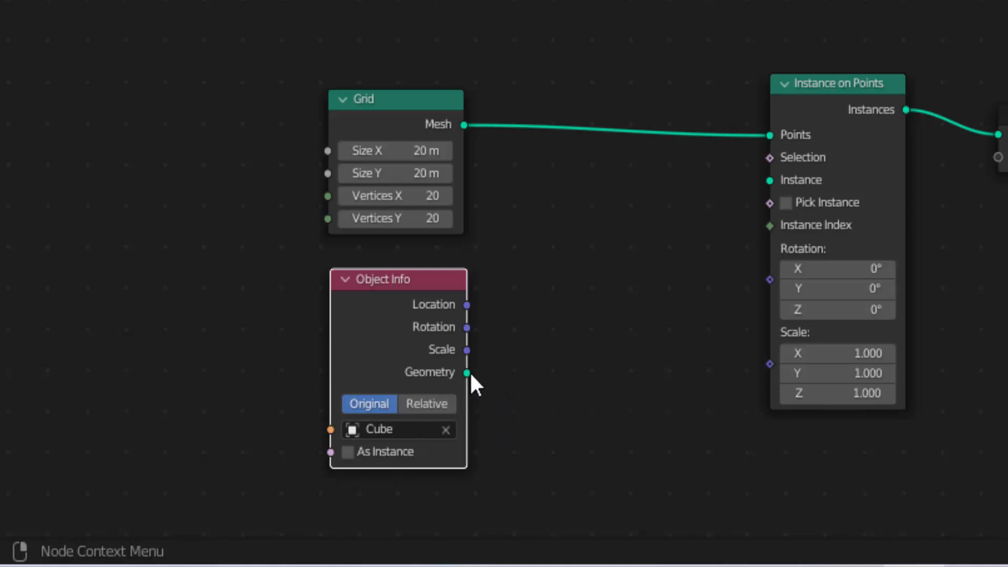
pyautogui.moveTo(467, 373); pyautogui.dragTo(764, 186)
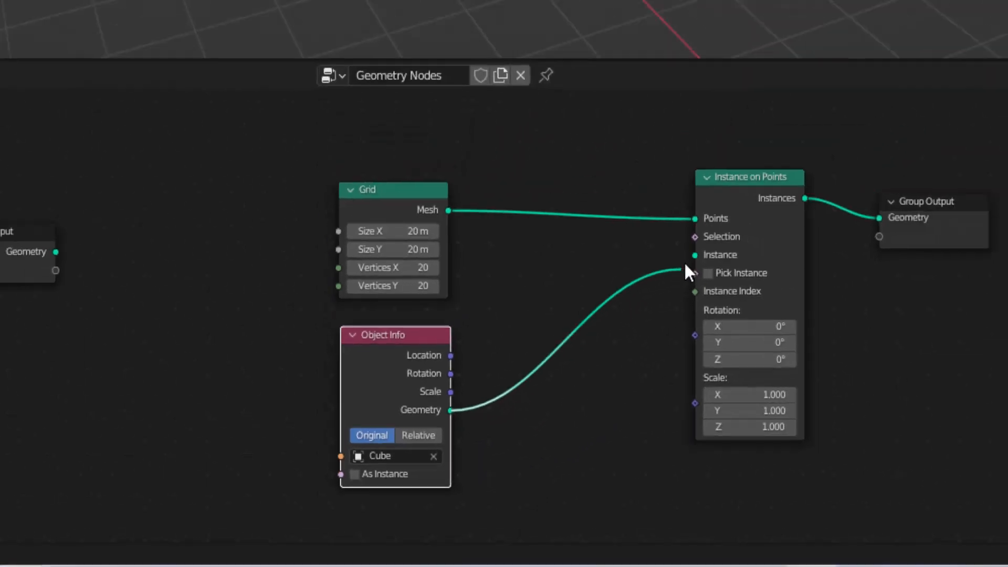
pyautogui.scroll(-10, 489, 247)
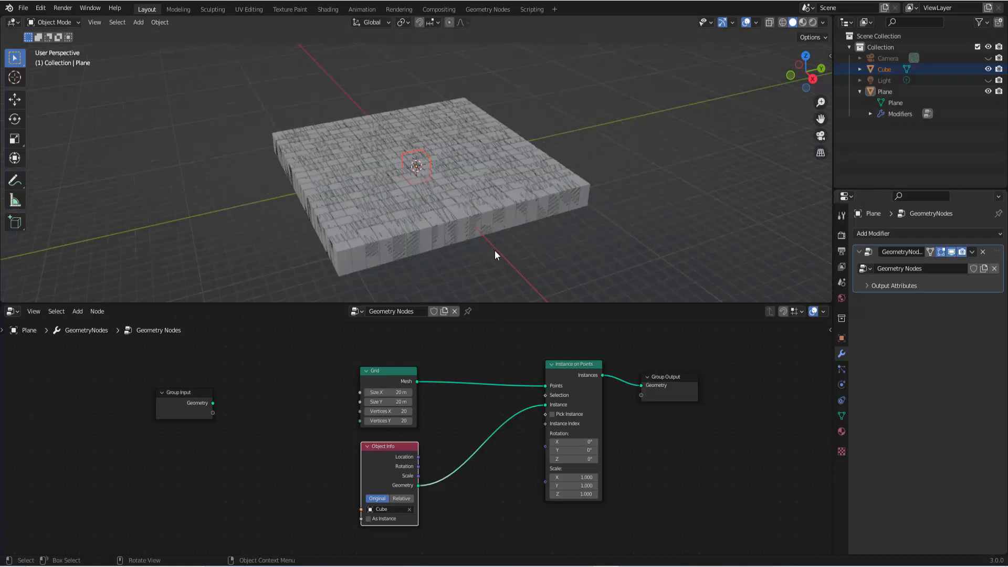
pyautogui.scroll(1, 453, 220)
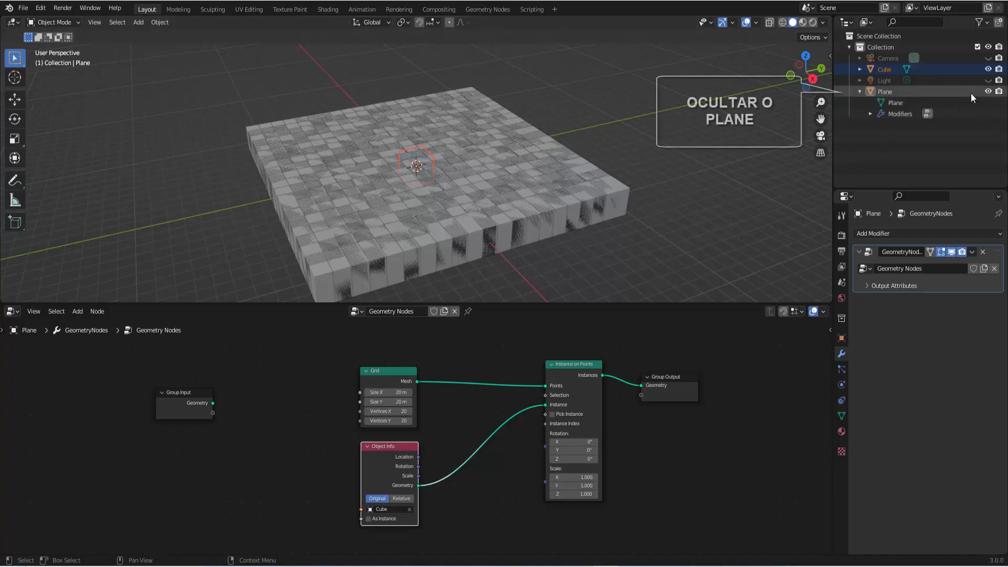
# Step: Hide the Plane and move the Cube along the X axis away from the origin, toward the back of the scene
pyautogui.click(988, 91)
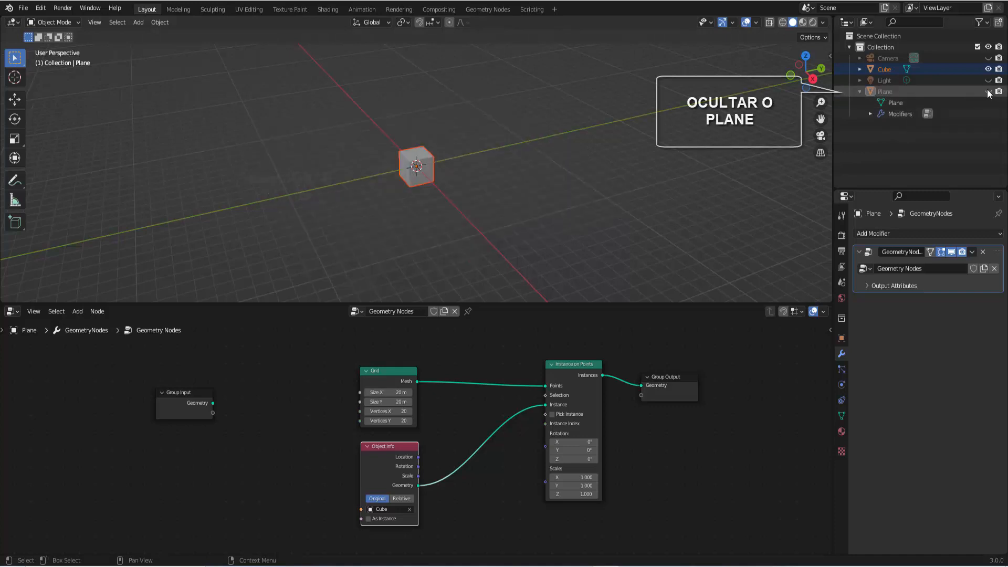
pyautogui.click(413, 160)
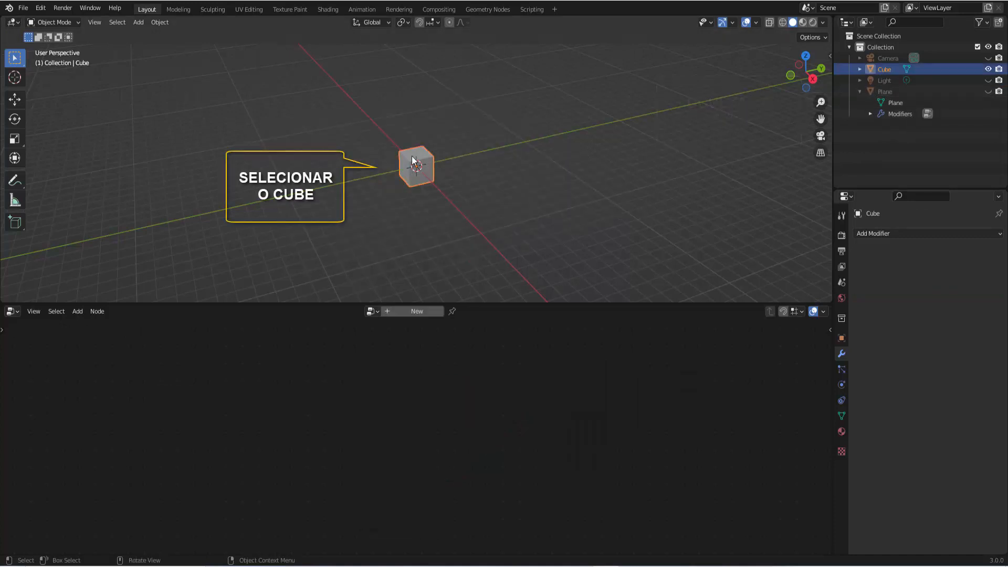
pyautogui.click(14, 99)
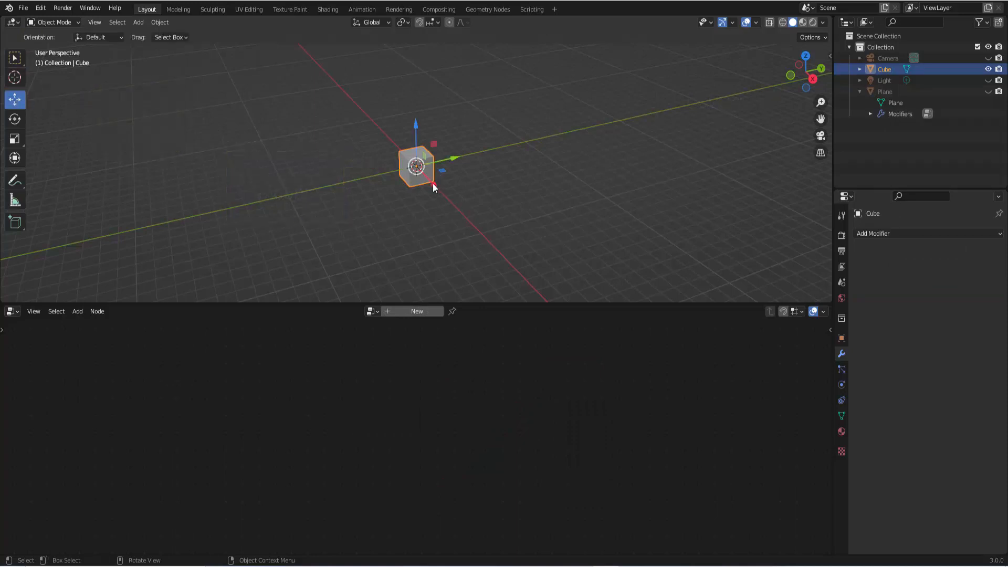
pyautogui.moveTo(433, 184); pyautogui.dragTo(370, 124)
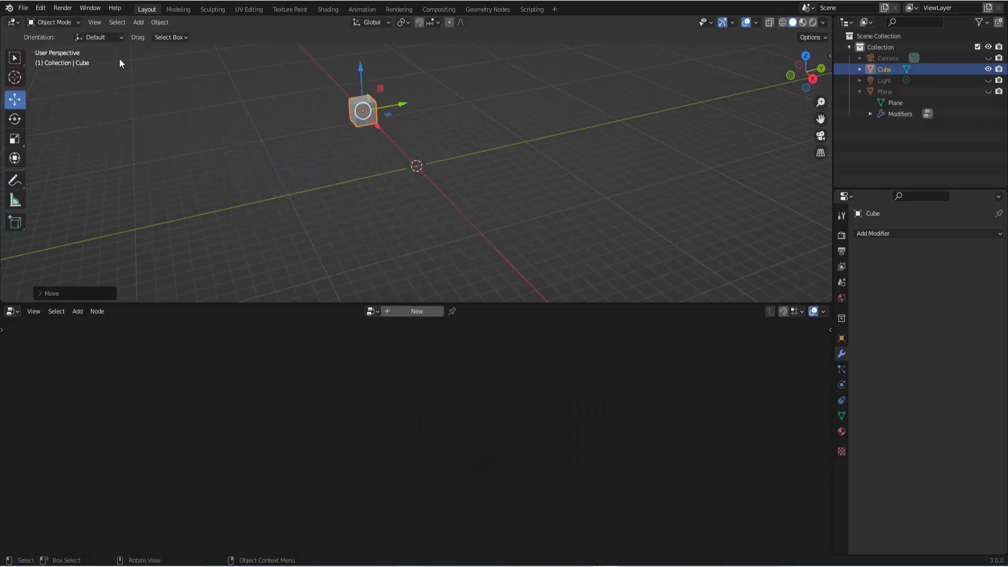
# Step: In Edit Mode, lower the cube's mesh slightly along Z and scale it uniformly to about 0.77
pyautogui.click(58, 21)
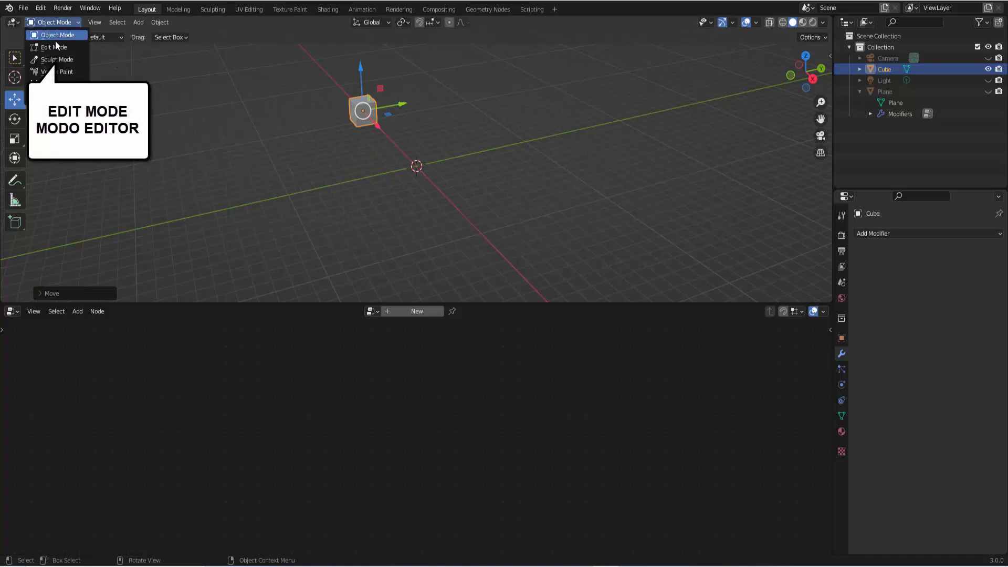
pyautogui.click(55, 45)
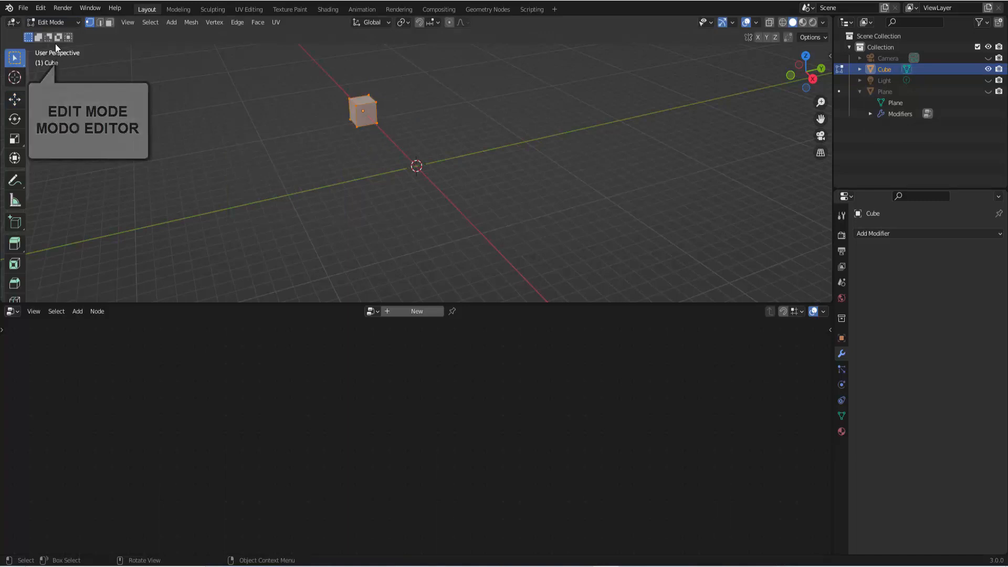
pyautogui.click(14, 100)
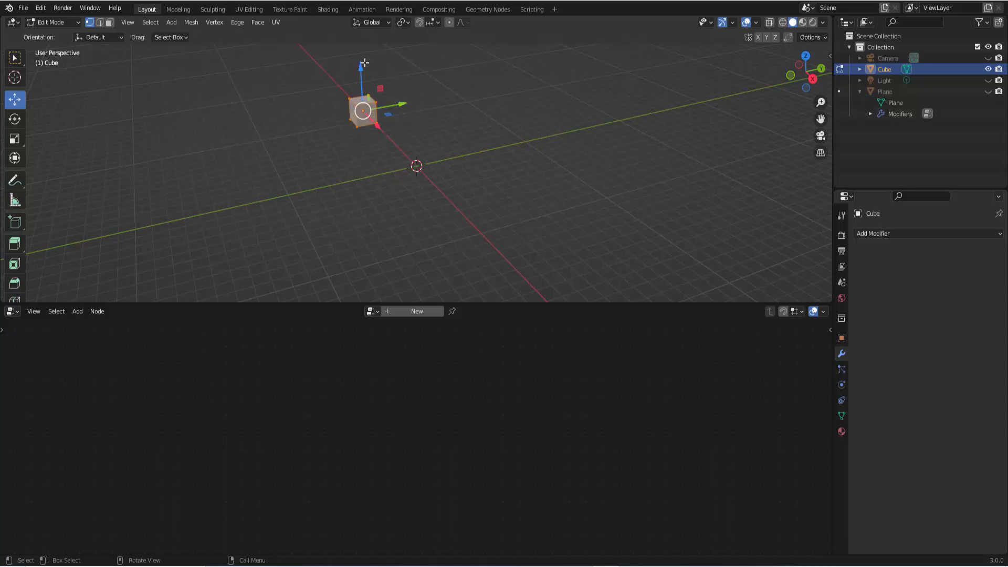
pyautogui.moveTo(361, 67); pyautogui.dragTo(395, 175)
pyautogui.press('s')
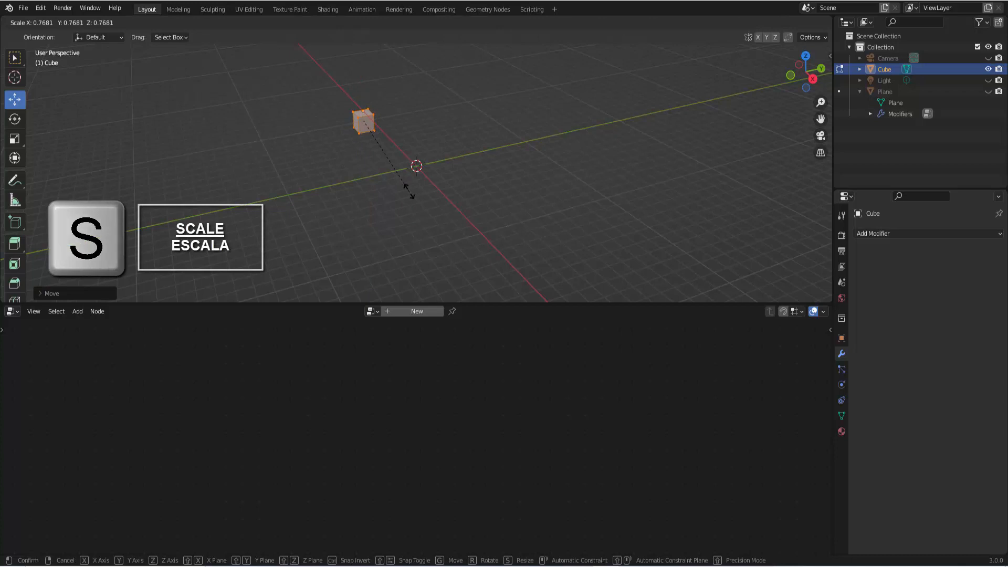
pyautogui.click(409, 192)
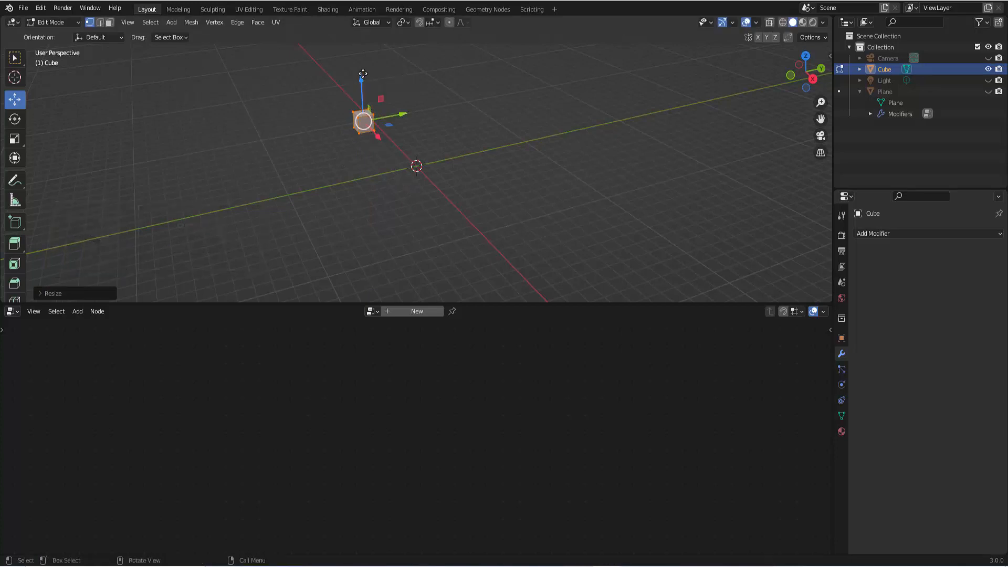
# Step: Stretch the cube's mesh along the Z axis into a taller block and adjust its vertical position slightly downward
pyautogui.moveTo(363, 73); pyautogui.dragTo(365, 73)
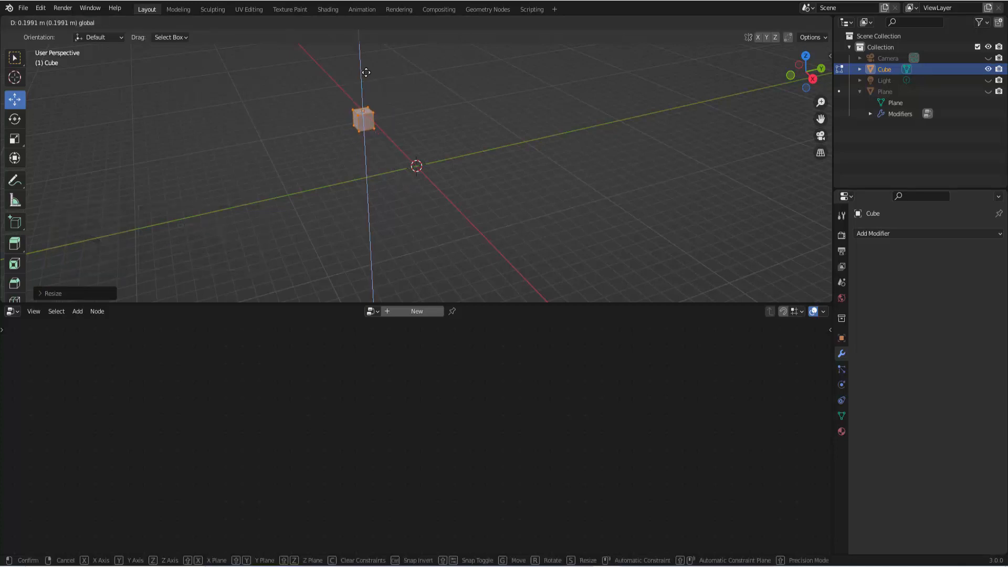
pyautogui.press('s')
pyautogui.press('z')
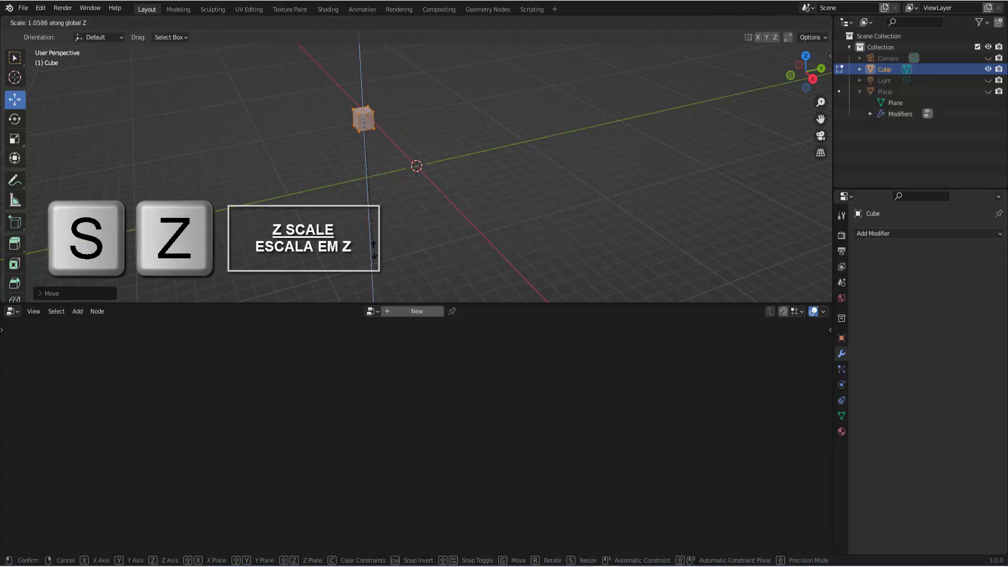
pyautogui.click(384, 78)
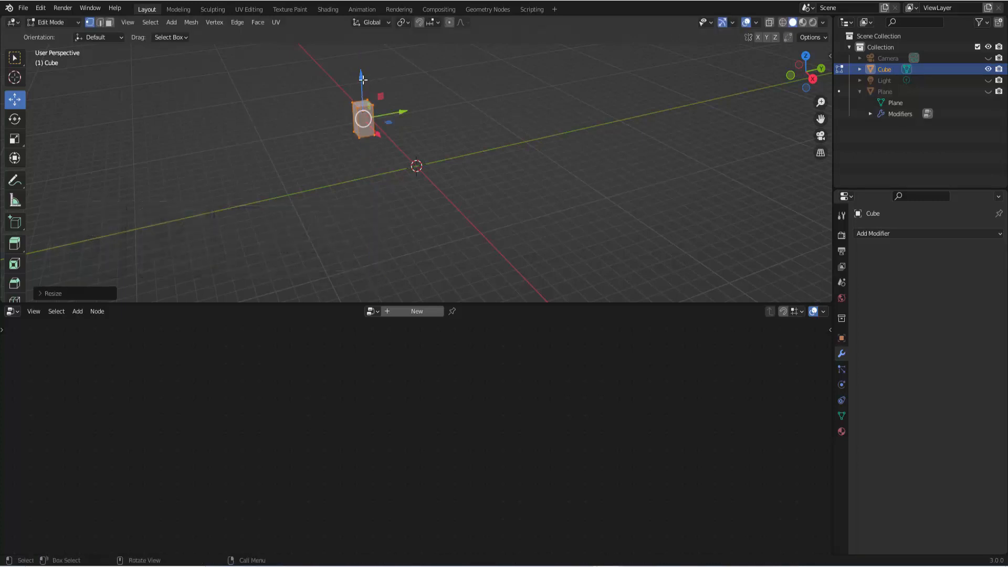
pyautogui.moveTo(362, 79); pyautogui.dragTo(369, 82)
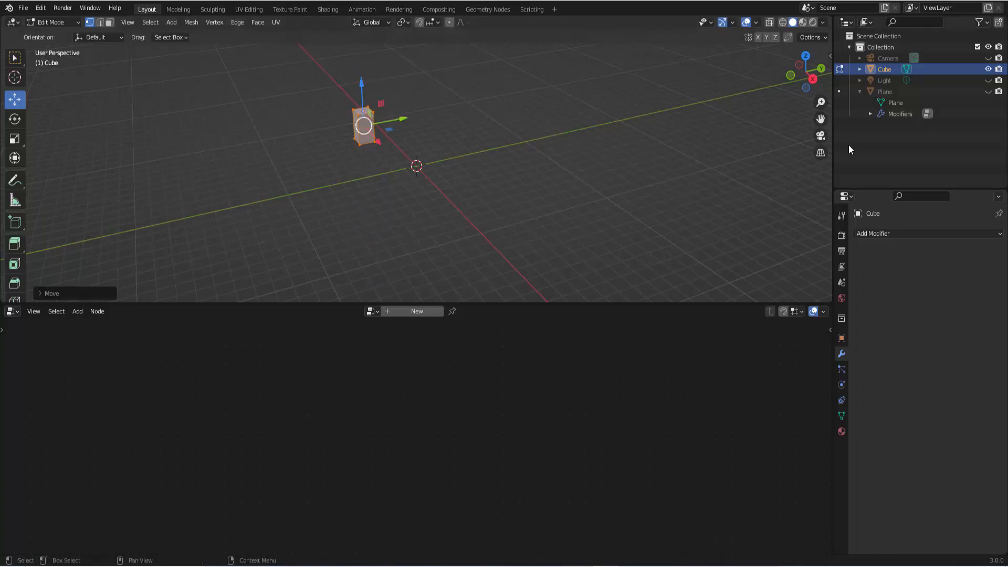
# Step: Unhide the Plane, return to Object Mode and select the Plane object to show its node graph
pyautogui.click(988, 92)
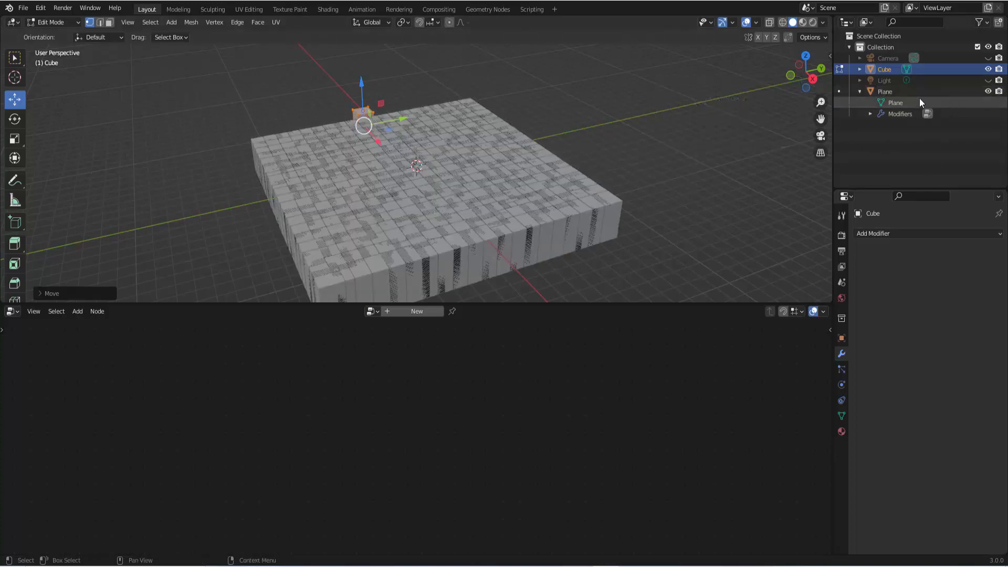
pyautogui.click(886, 92)
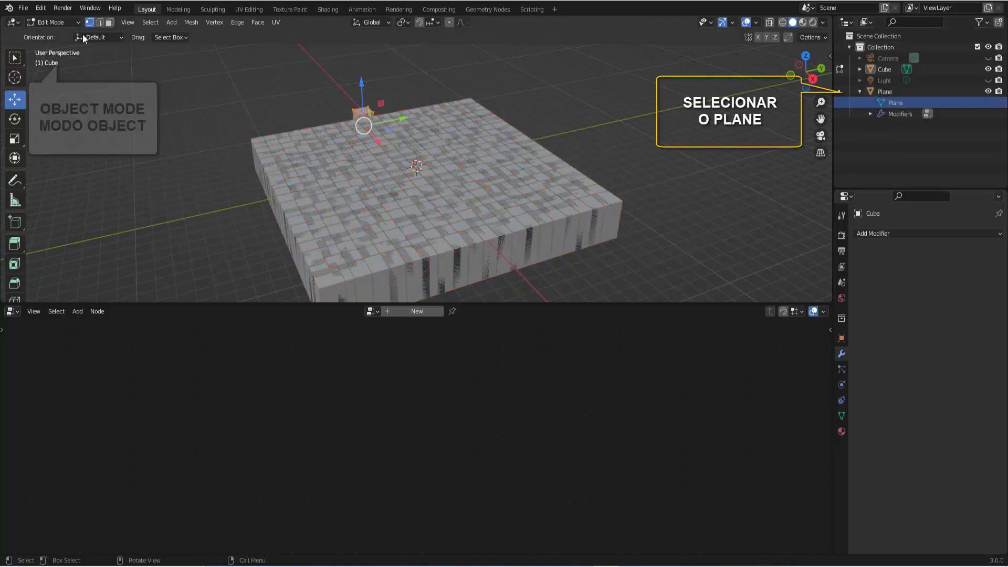
pyautogui.click(49, 20)
pyautogui.click(49, 32)
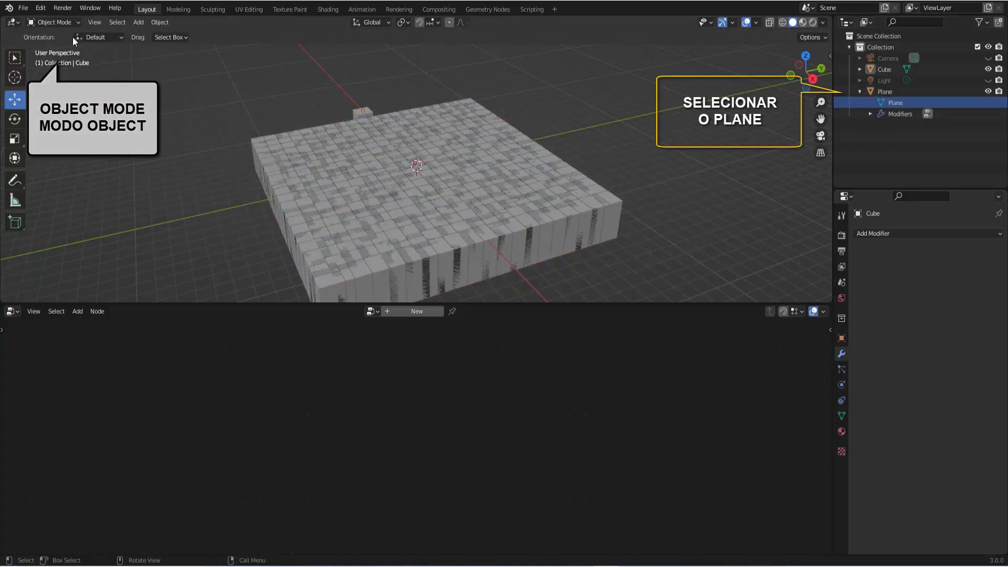
pyautogui.click(873, 92)
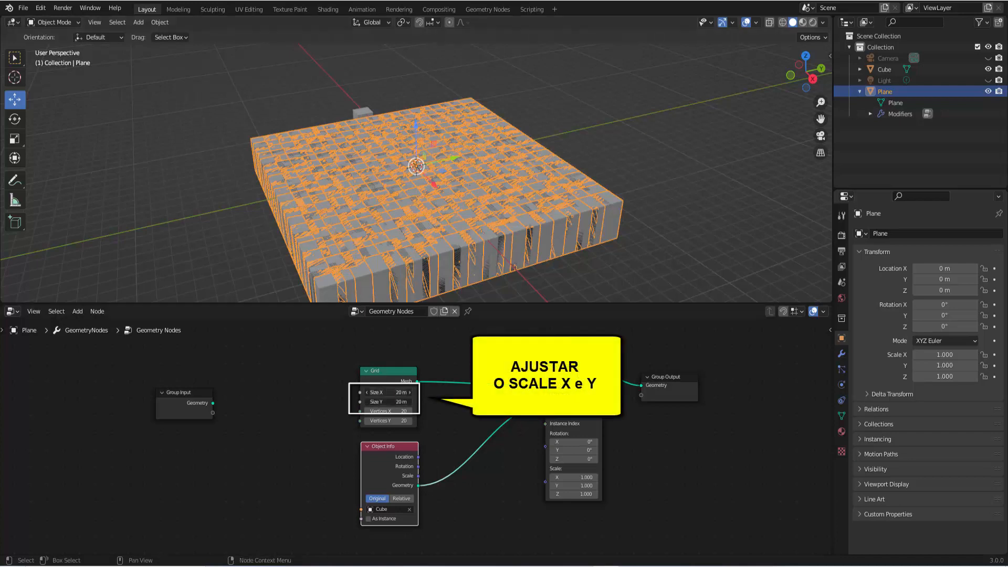
# Step: Set the Grid node's Size X and Size Y to 25 m
pyautogui.click(395, 393)
pyautogui.write('25')
pyautogui.press('Tab')
pyautogui.write('25')
pyautogui.press('Return')
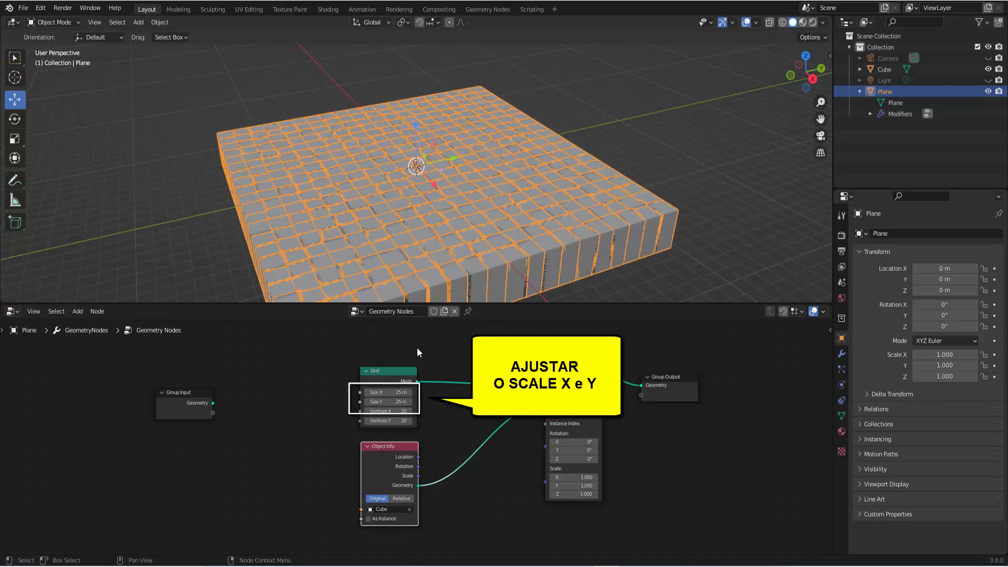
# Step: Set the Grid node's Size X and Size Y to 40 m
pyautogui.moveTo(394, 392); pyautogui.dragTo(395, 402)
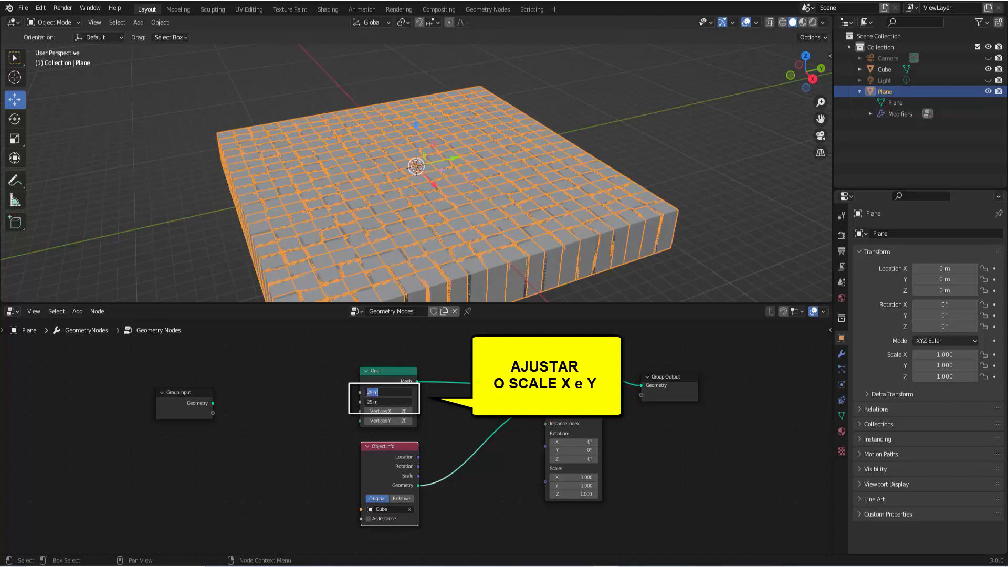
pyautogui.write('40')
pyautogui.press('Return')
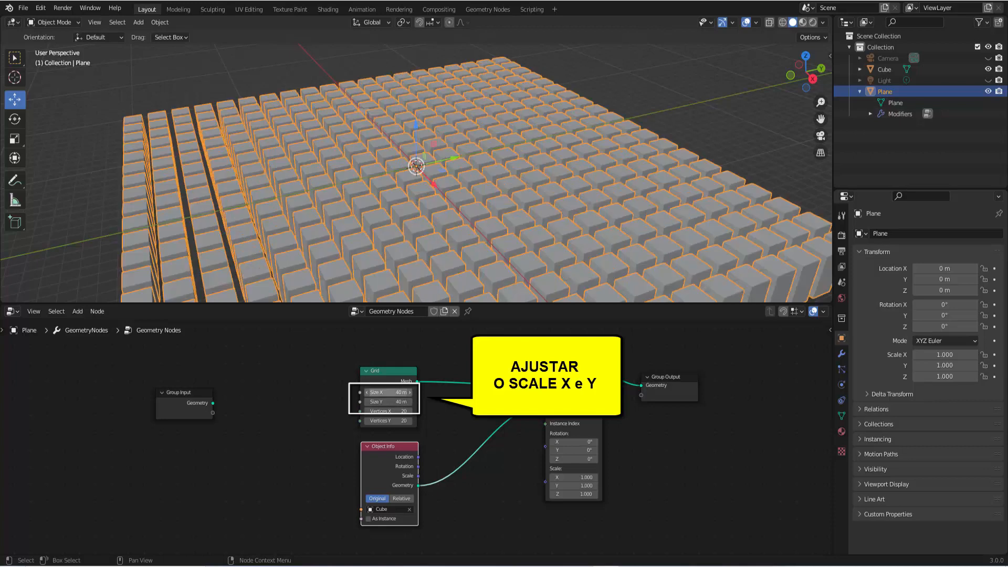
pyautogui.scroll(-5, 460, 171)
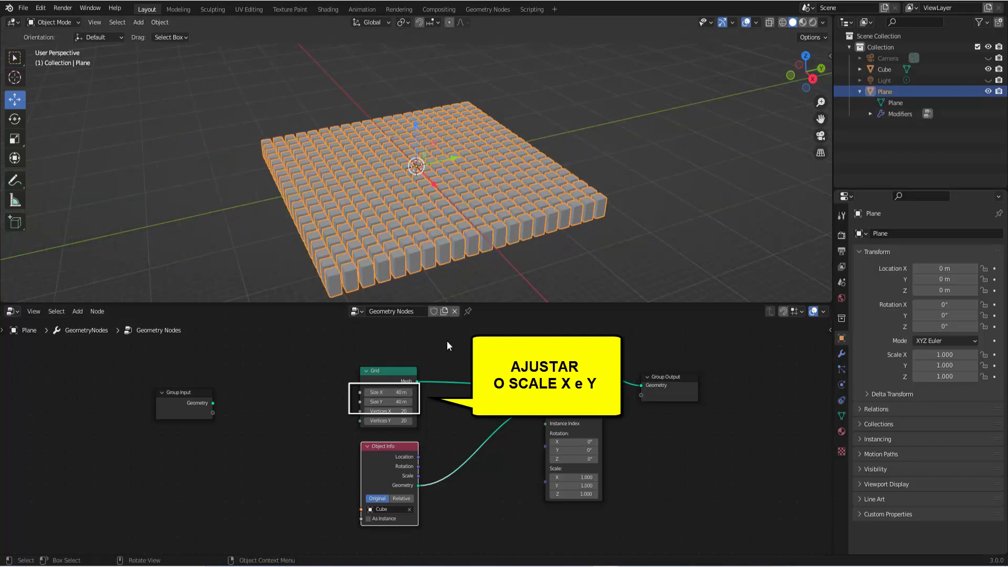
# Step: Set the Grid node's Size X and Size Y to 35 m
pyautogui.moveTo(399, 393); pyautogui.dragTo(400, 402)
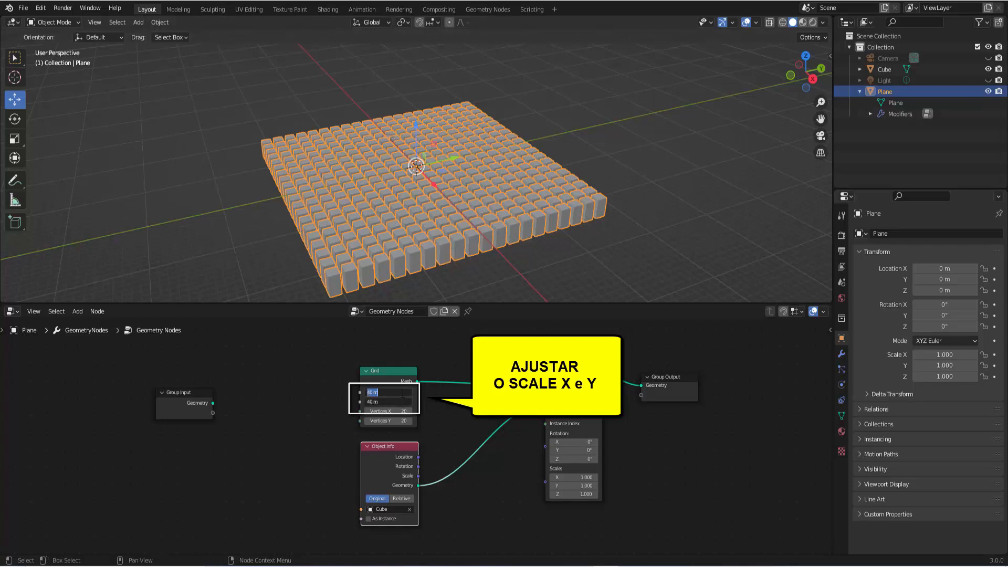
pyautogui.write('35')
pyautogui.press('Return')
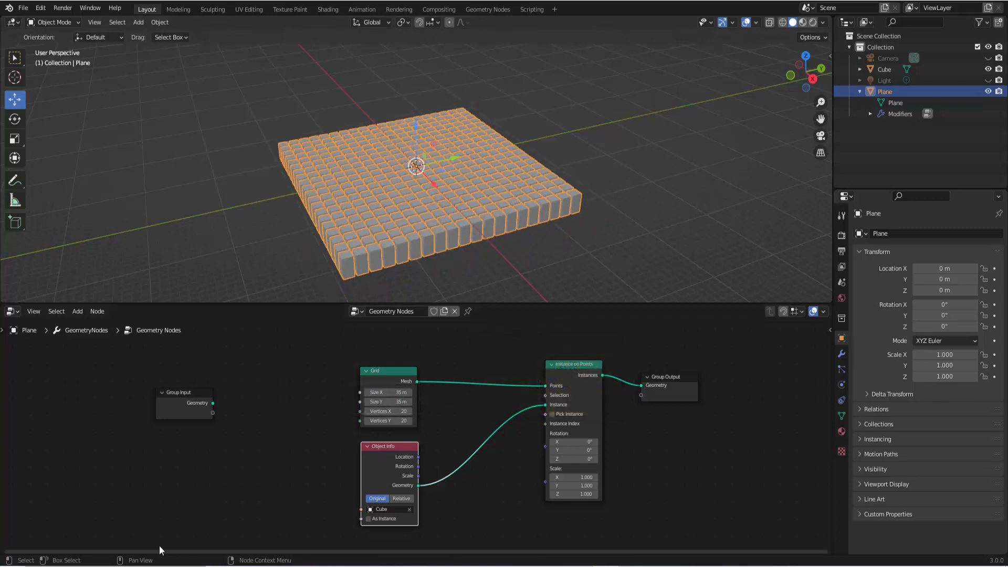
pyautogui.scroll(2, 462, 242)
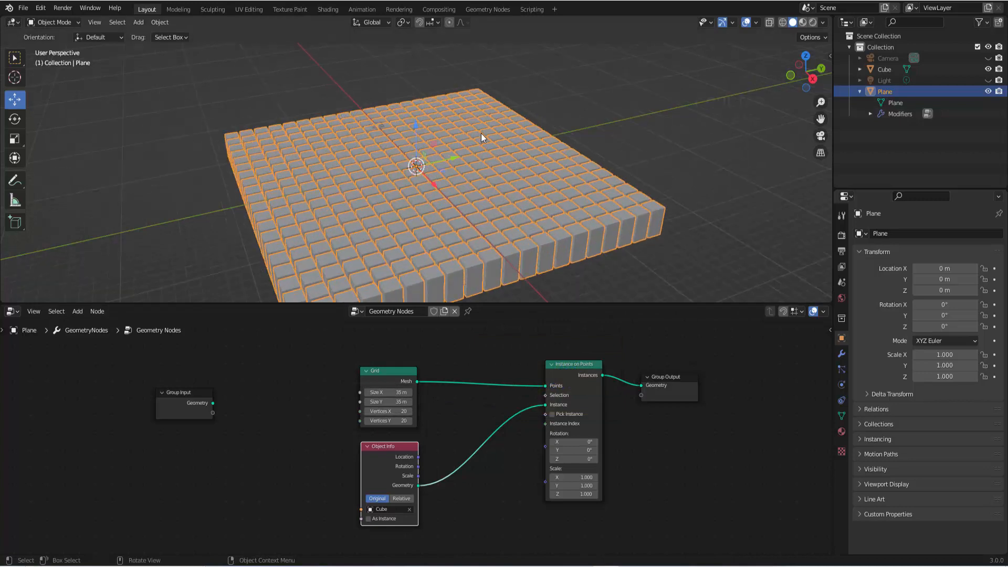
pyautogui.scroll(-1, 478, 133)
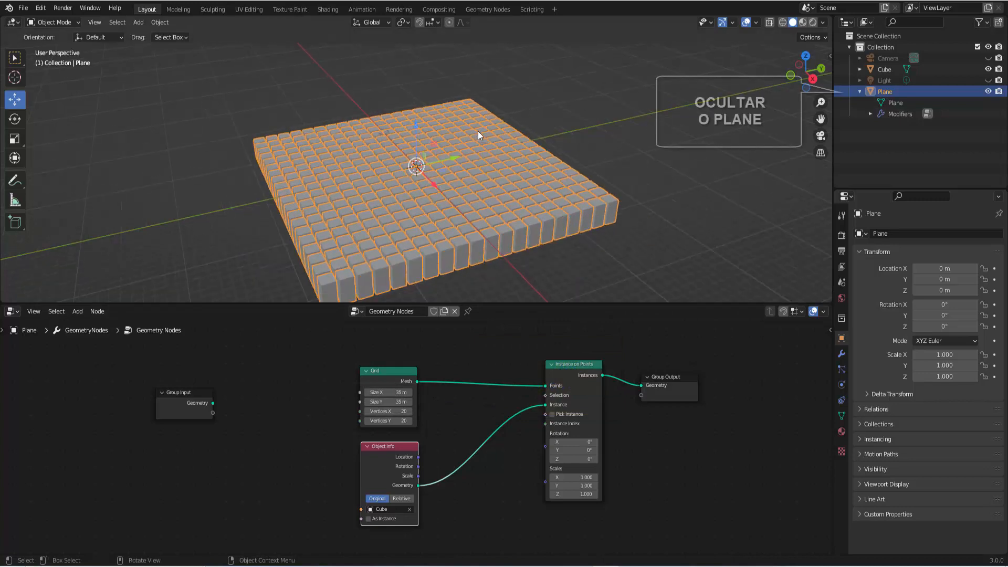
# Step: Hide the Plane in the viewport and add a Bevel modifier to the Cube
pyautogui.click(989, 92)
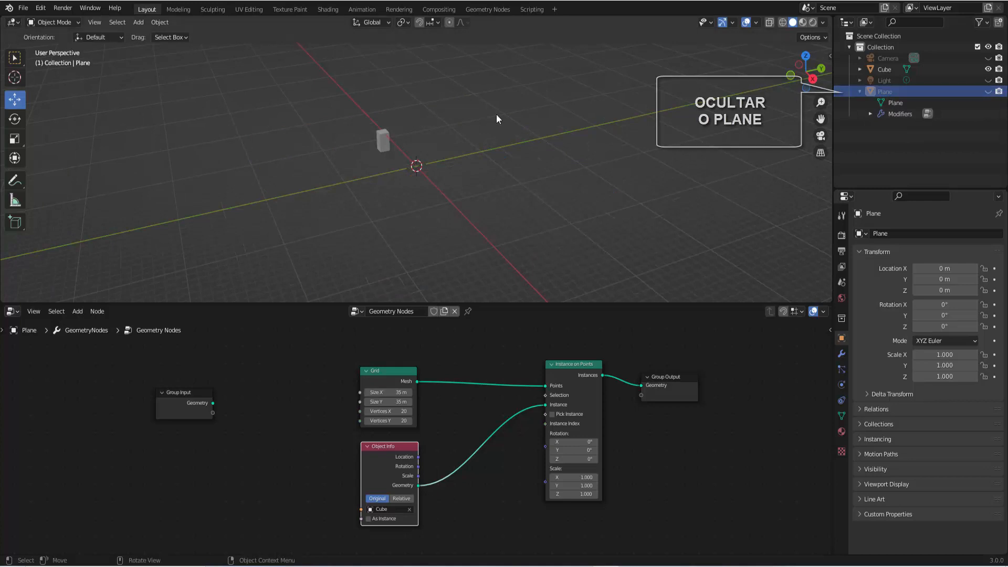
pyautogui.click(383, 135)
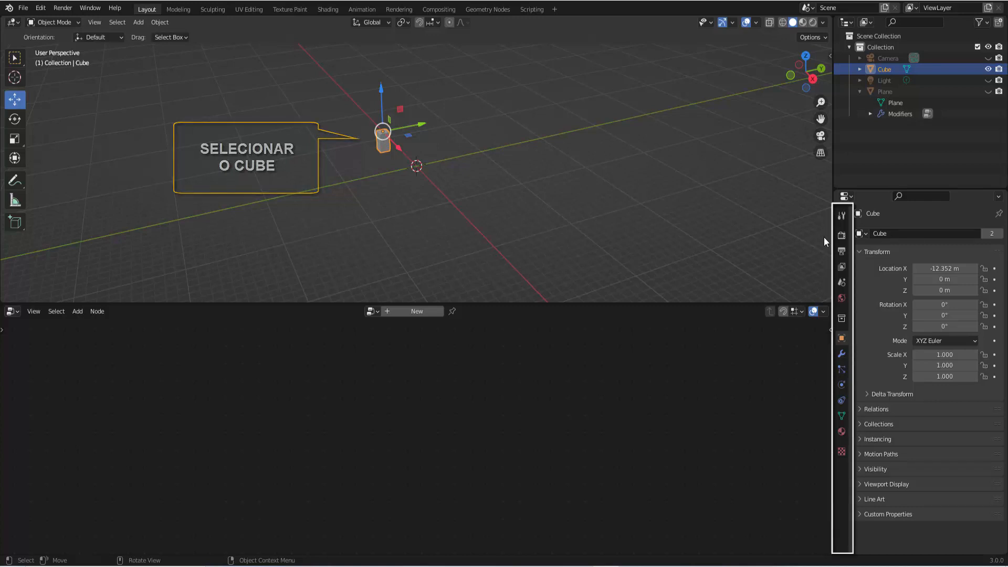
pyautogui.click(842, 355)
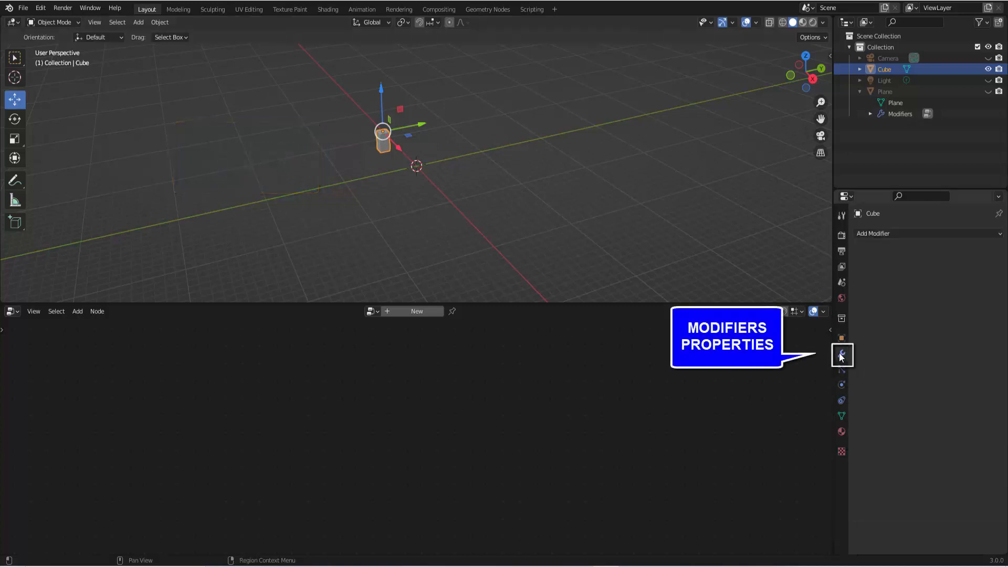
pyautogui.click(897, 235)
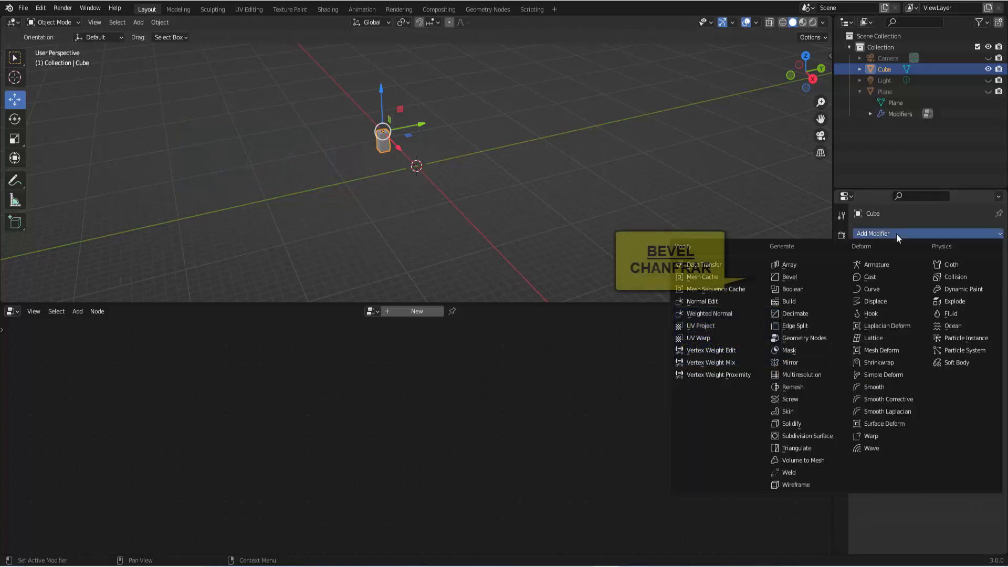
pyautogui.click(801, 276)
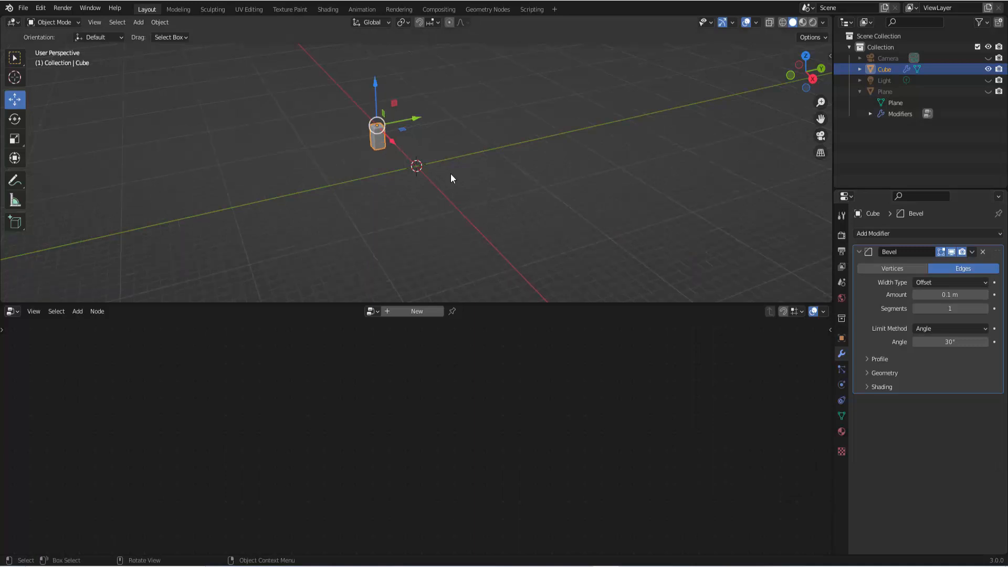
# Step: Set the Cube's Bevel modifier to 4 segments
pyautogui.scroll(6, 450, 174)
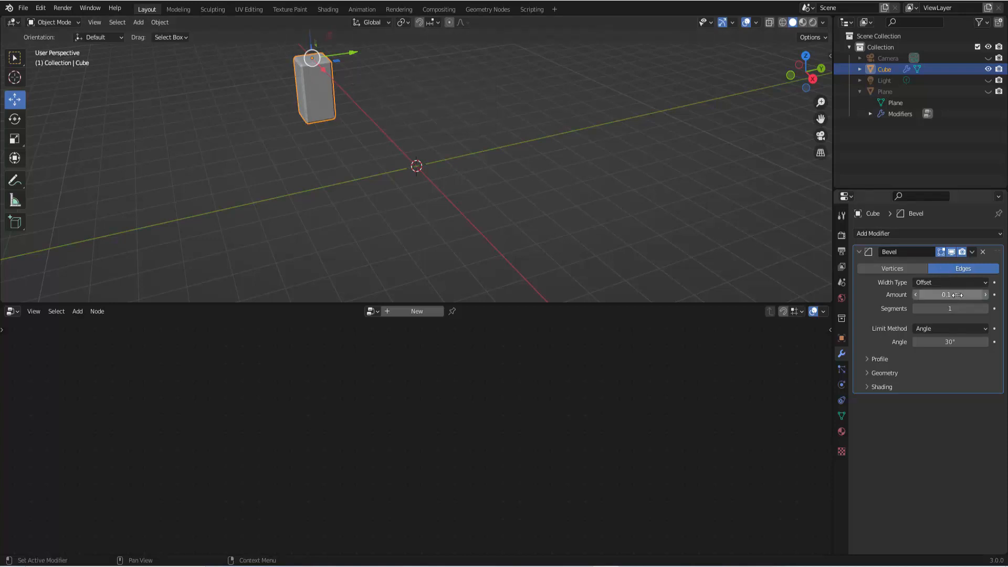
pyautogui.click(985, 309)
pyautogui.click(985, 309)
pyautogui.click(986, 309)
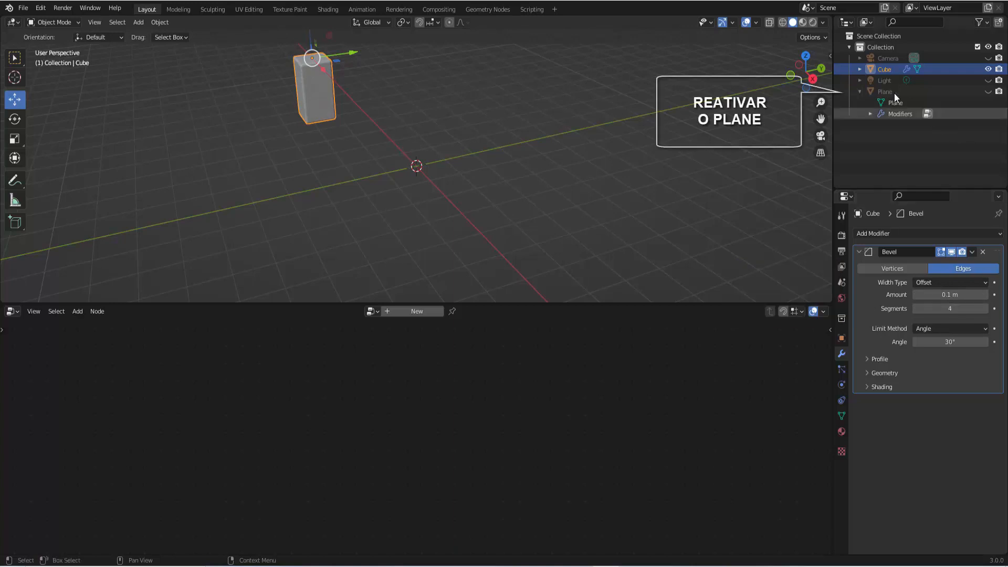
# Step: Unhide the Plane and select the instanced grid to show its node graph
pyautogui.click(988, 92)
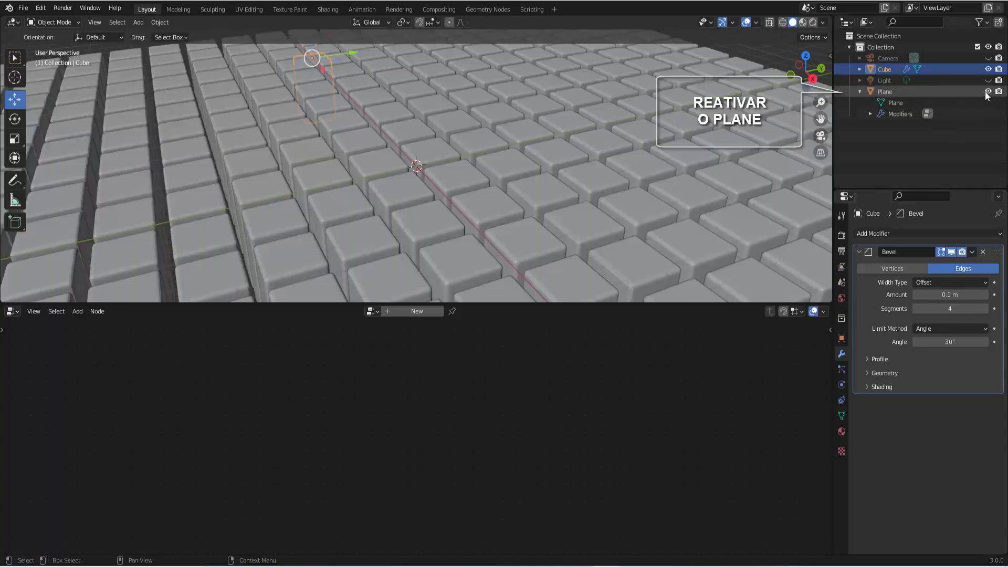
pyautogui.scroll(-6, 646, 155)
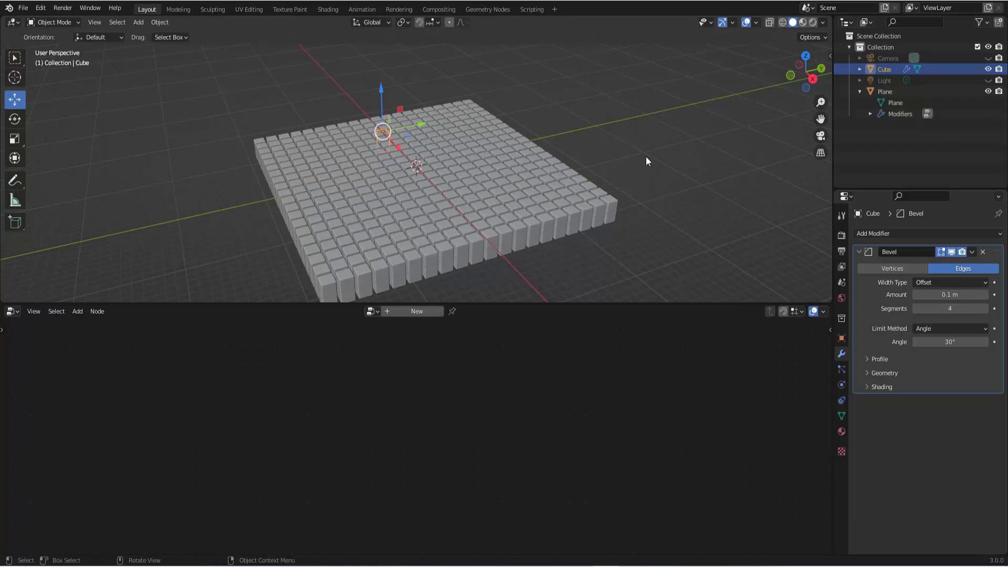
pyautogui.scroll(-2, 647, 157)
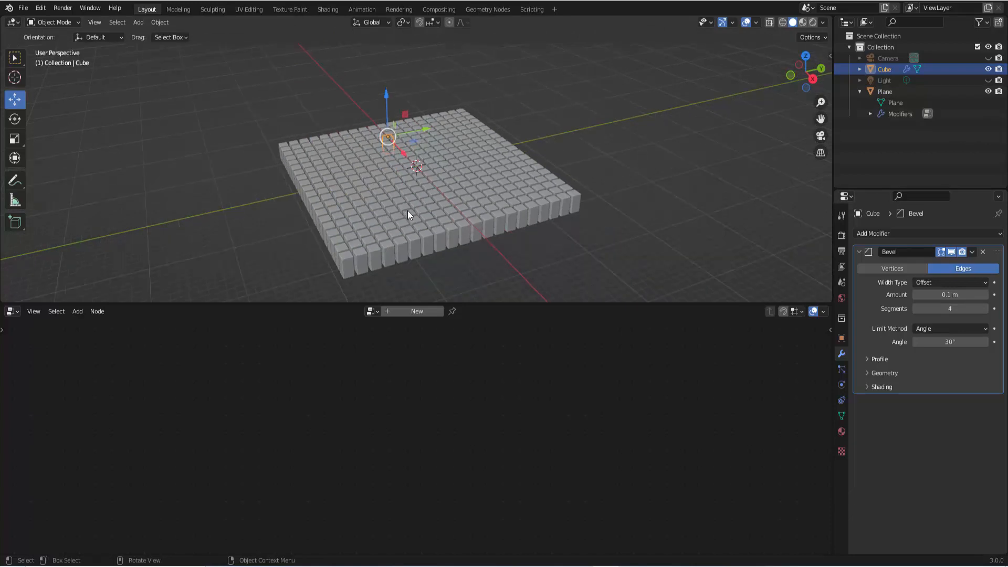
pyautogui.click(465, 199)
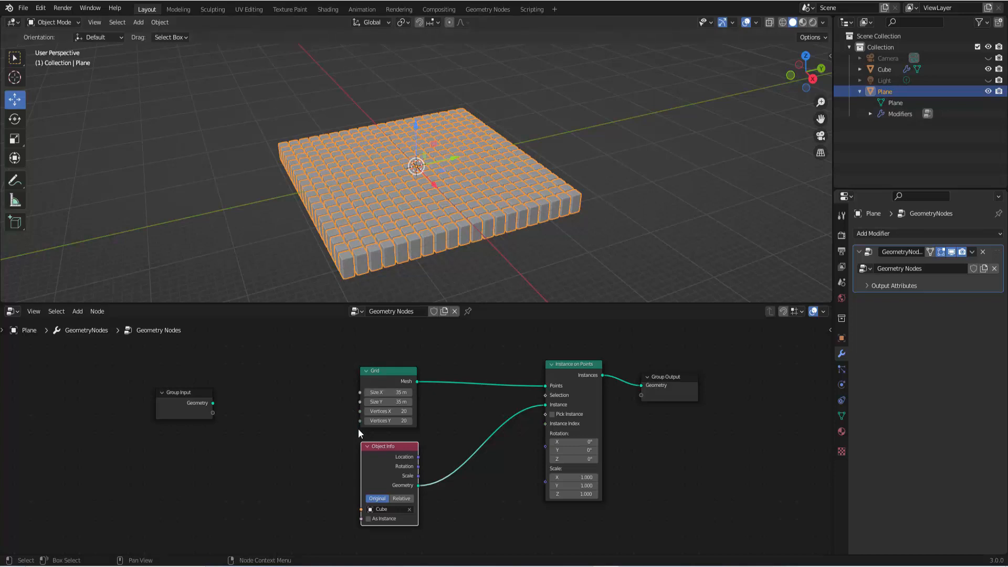
# Step: Rearrange the node graph with Object Info above, Grid well left of Instance on Points, and Group Input at the far upper left
pyautogui.scroll(-1, 405, 434)
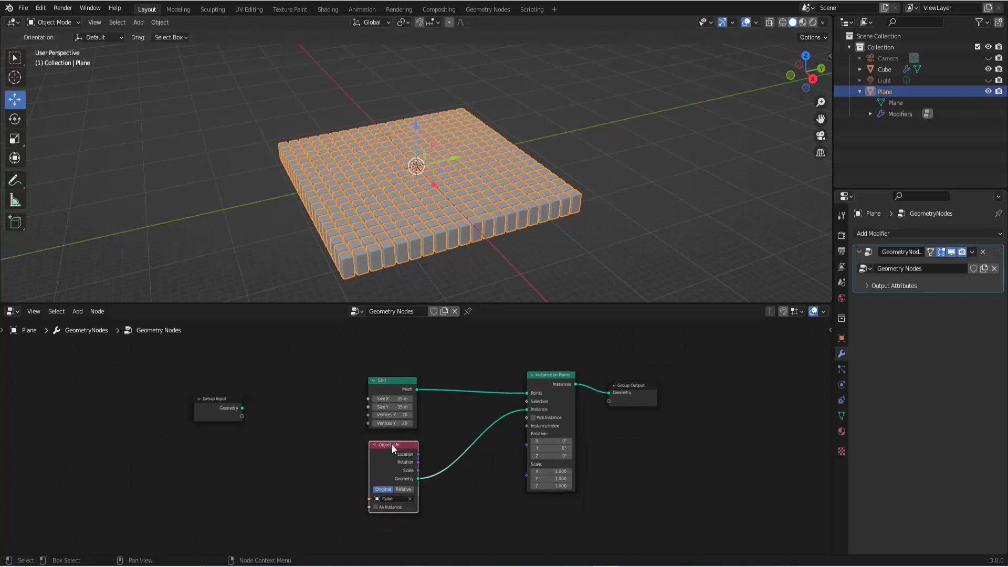
pyautogui.scroll(-1, 392, 444)
pyautogui.moveTo(392, 445); pyautogui.dragTo(404, 412)
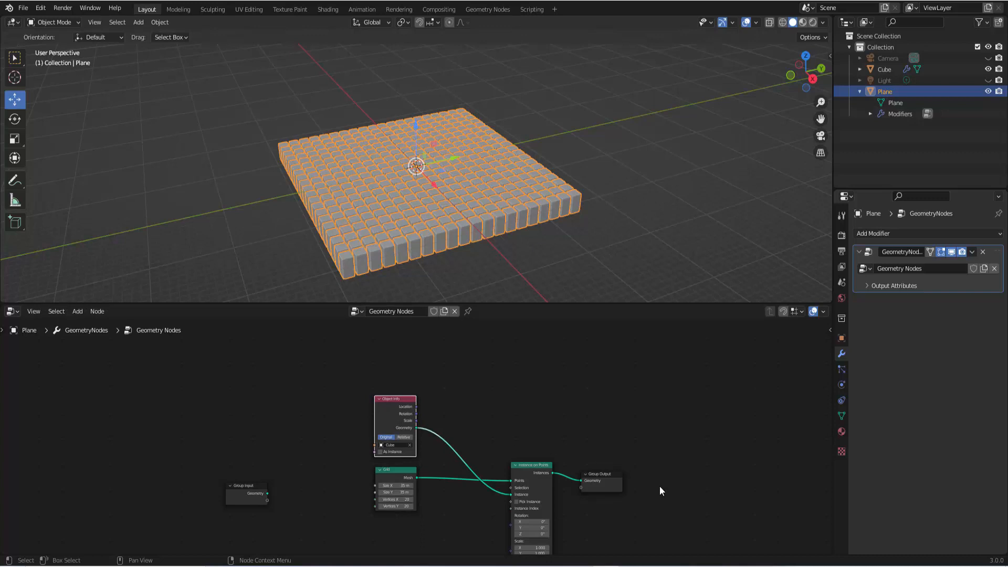
pyautogui.moveTo(678, 492); pyautogui.dragTo(652, 436, button='middle')
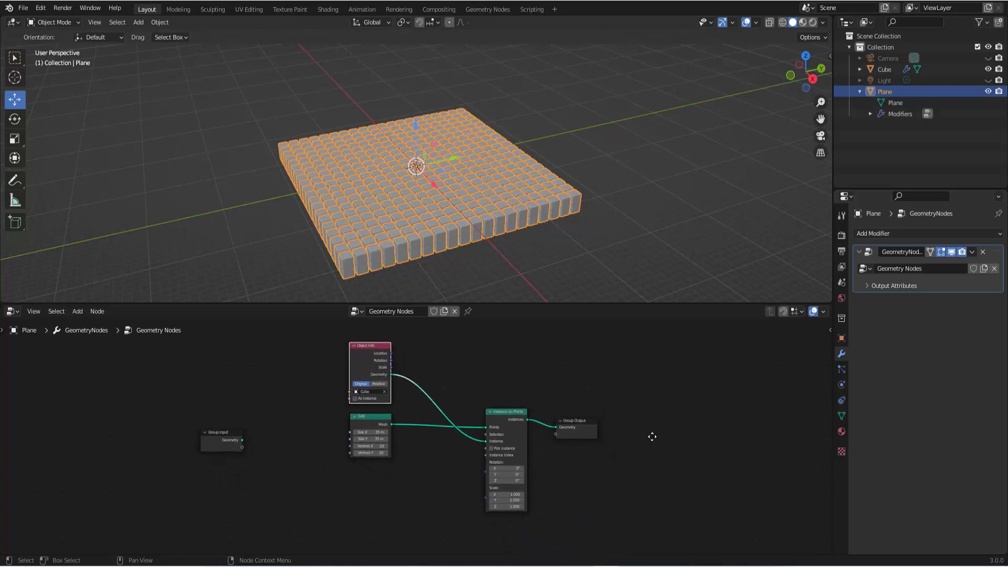
pyautogui.scroll(1, 657, 460)
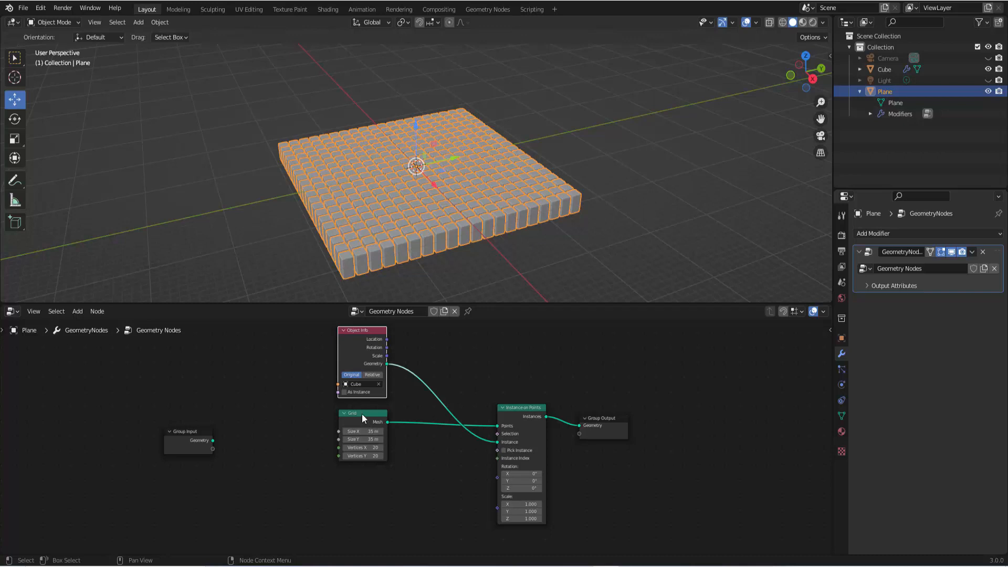
pyautogui.moveTo(361, 413); pyautogui.dragTo(315, 414)
pyautogui.click(184, 432)
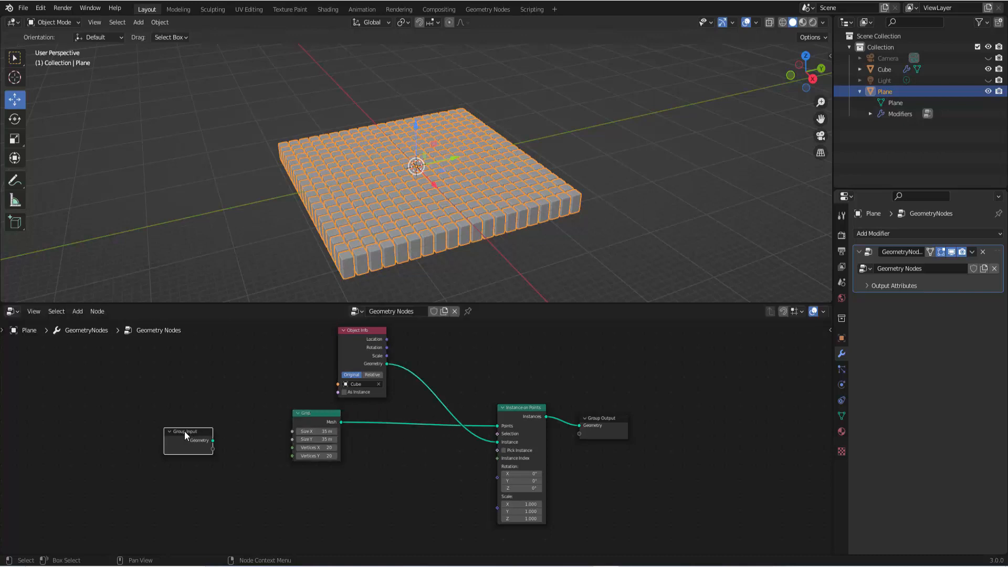
pyautogui.moveTo(185, 430); pyautogui.dragTo(33, 358)
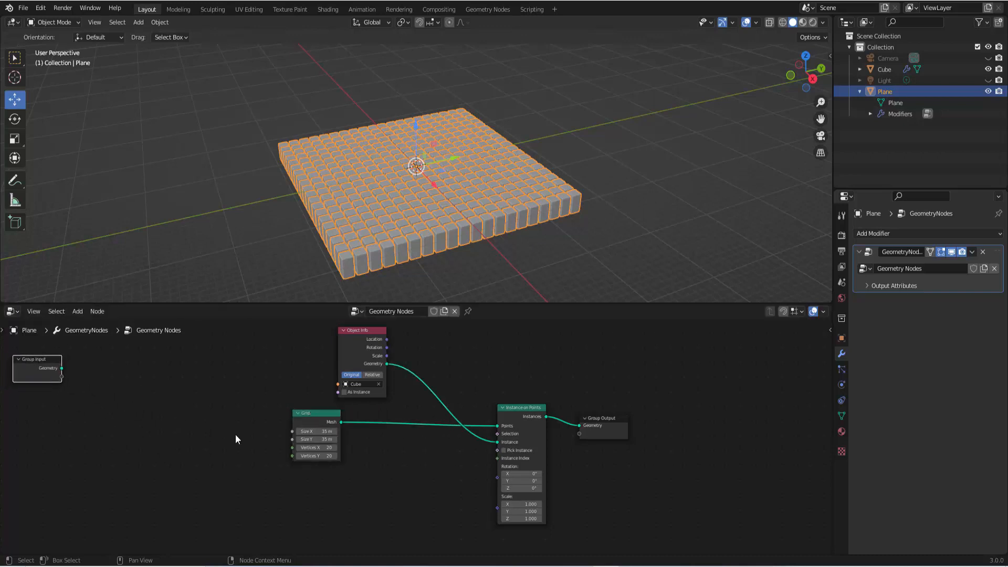
pyautogui.moveTo(305, 419); pyautogui.dragTo(221, 406)
# Step: Insert a Set Position node on the link between Grid and Instance on Points, placing it below Object Info
pyautogui.click(79, 311)
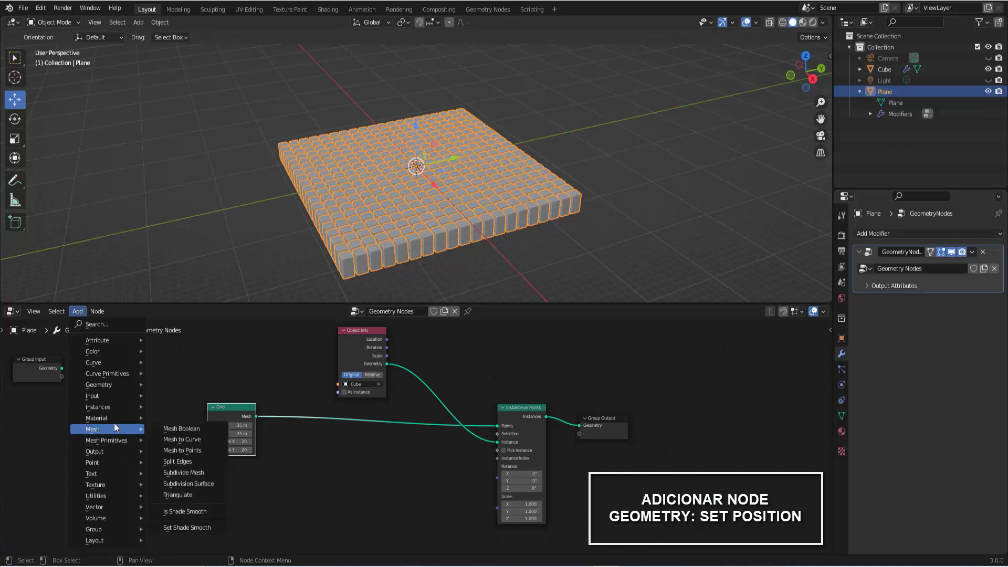
pyautogui.moveTo(111, 443)
pyautogui.moveTo(124, 386)
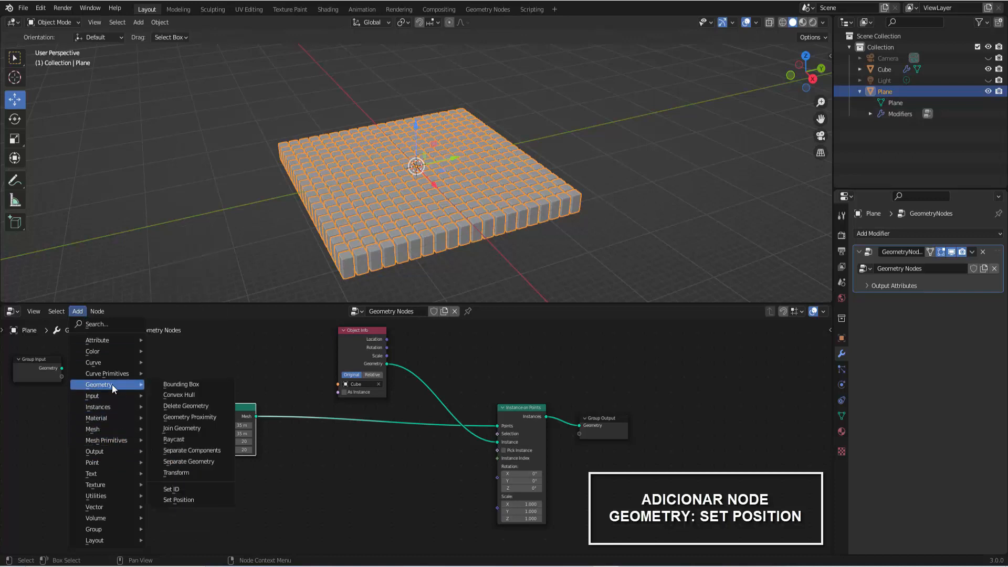
pyautogui.click(179, 500)
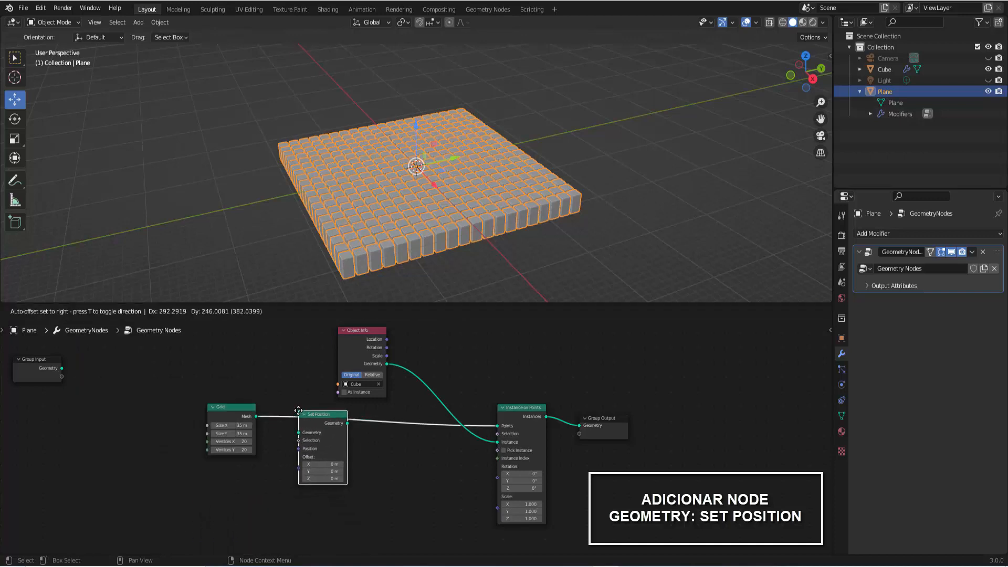
pyautogui.click(298, 410)
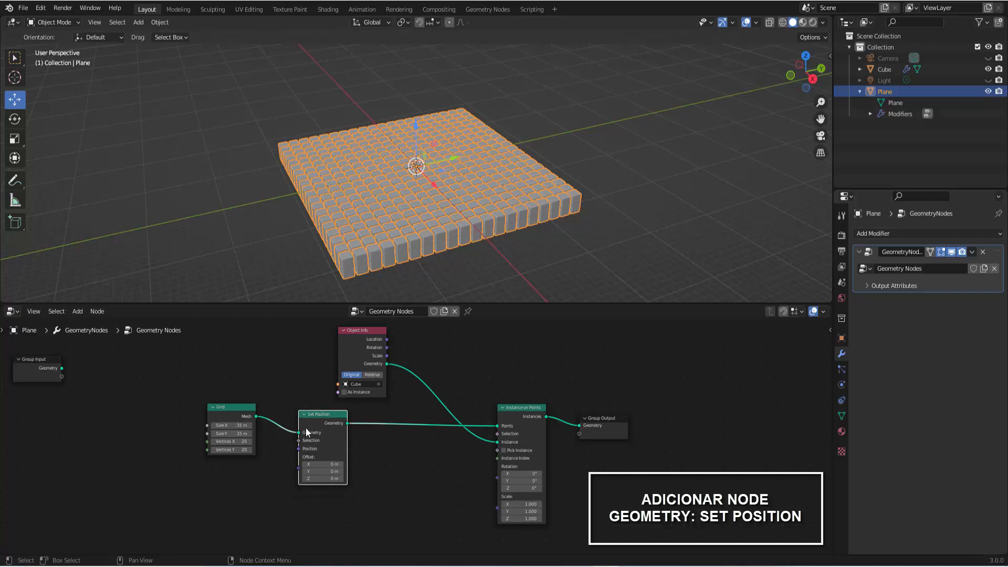
pyautogui.moveTo(317, 418); pyautogui.dragTo(354, 414)
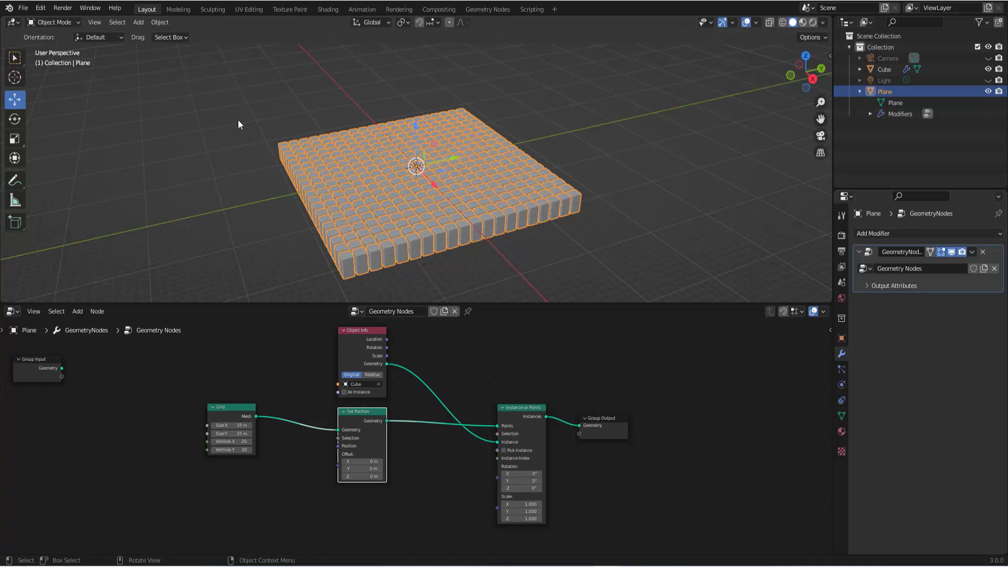
# Step: Add a Monkey mesh to the scene and raise it along Z above the block grid
pyautogui.click(138, 22)
pyautogui.moveTo(149, 35)
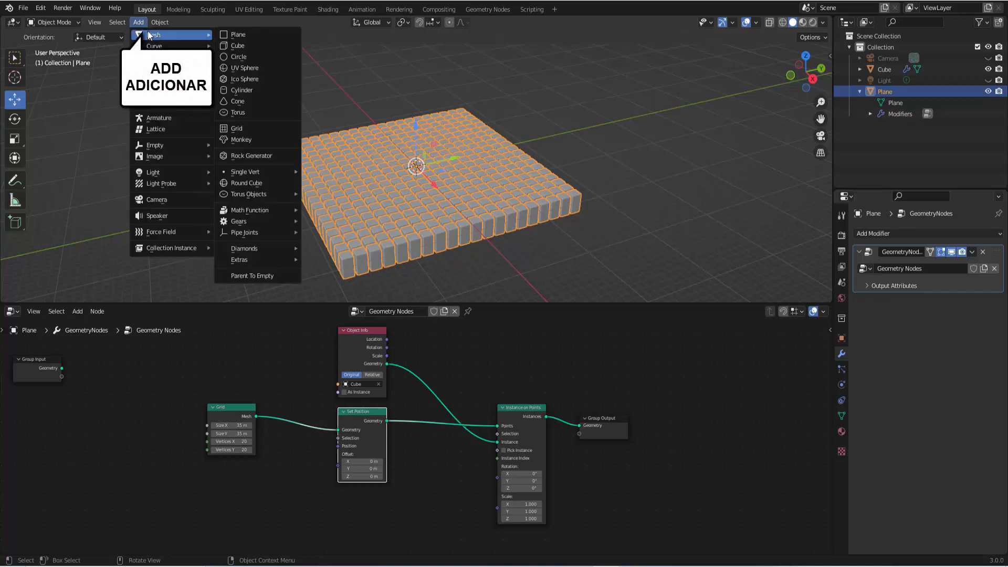
pyautogui.click(251, 141)
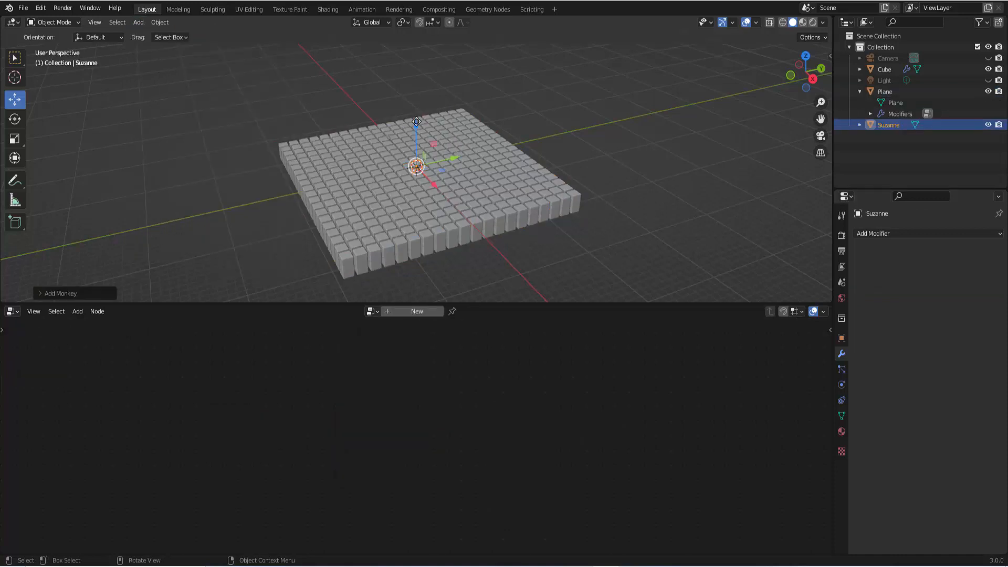
pyautogui.moveTo(418, 130); pyautogui.dragTo(420, 99)
# Step: Scale the monkey head up uniformly and rotate it about the global X axis in the negative direction so its face tilts upward
pyautogui.press('s')
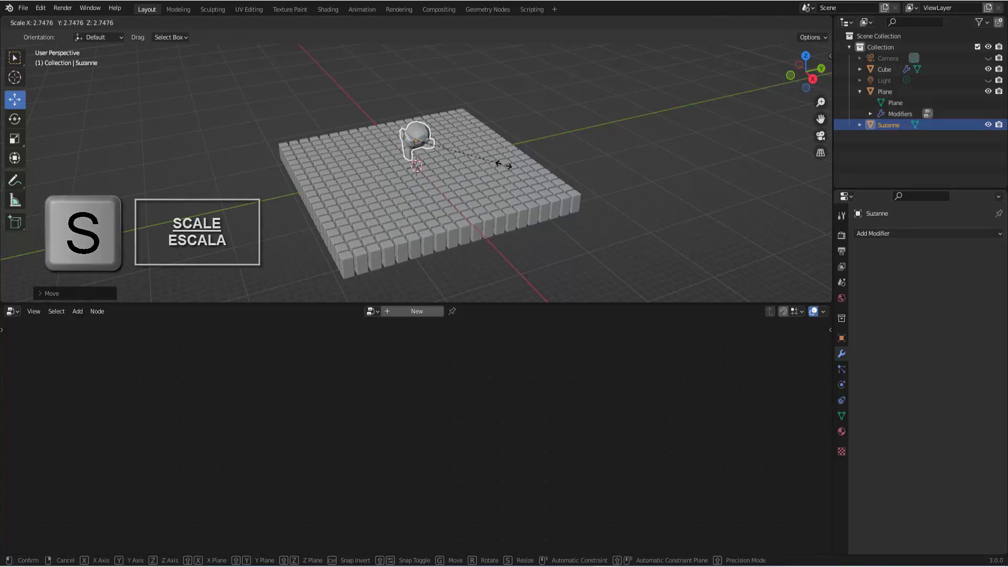
pyautogui.click(520, 167)
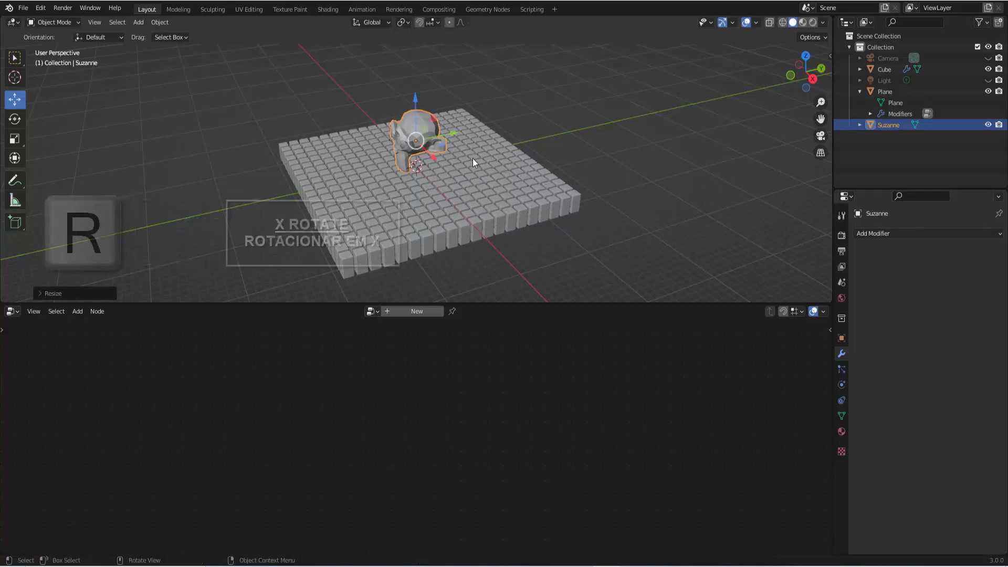
pyautogui.press('r')
pyautogui.press('x')
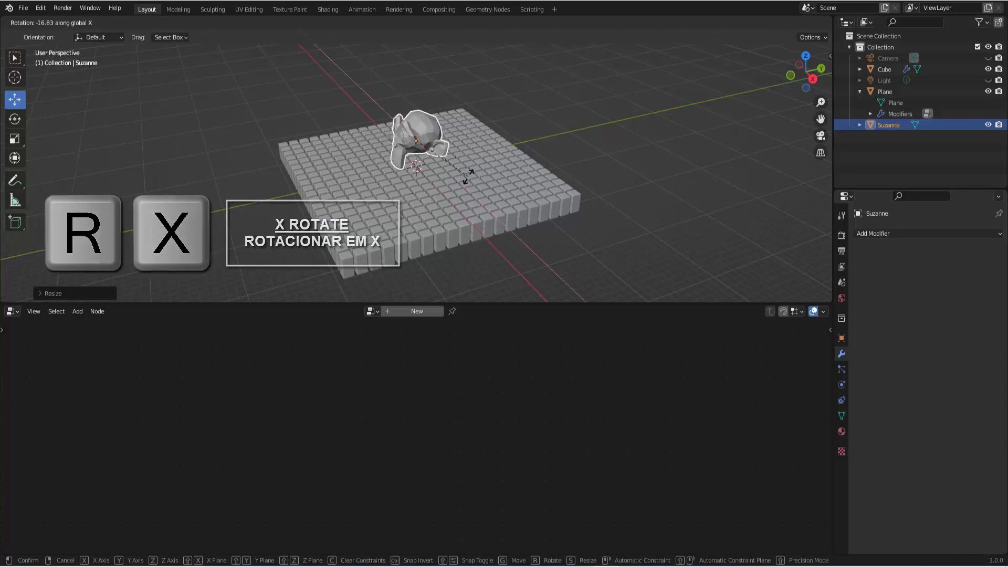
pyautogui.click(449, 193)
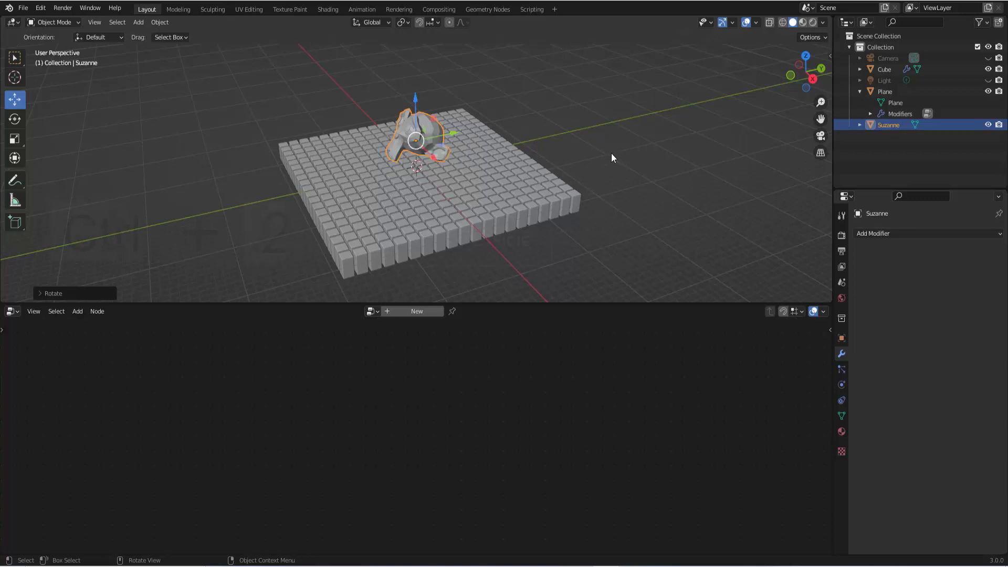
# Step: Give the monkey head a Subdivision modifier with viewport level 2
pyautogui.hotkey('ctrl', '2')
pyautogui.hotkey('ctrl', '2')
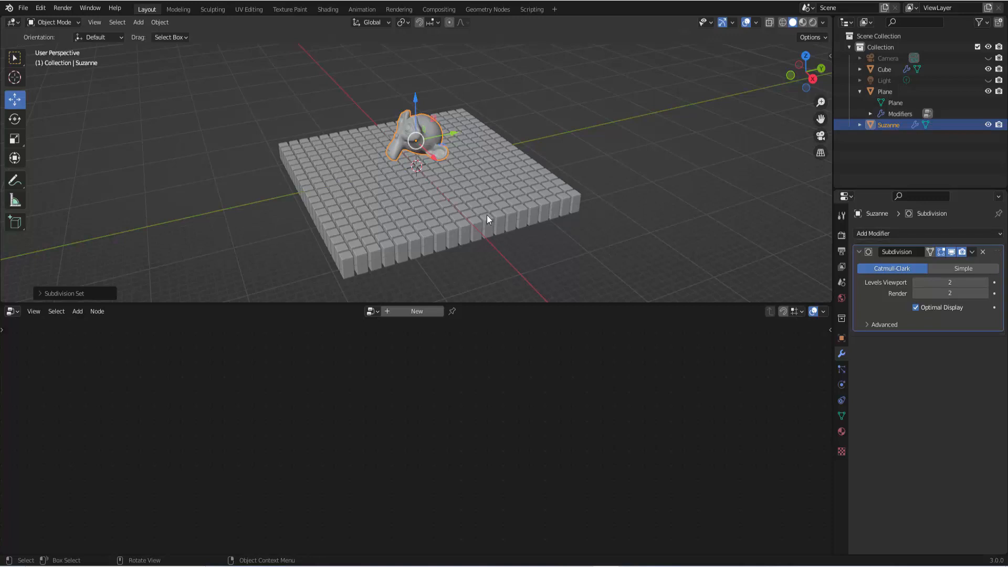
# Step: Bring Suzanne into the Plane's geometry node tree as an Object Info node and place it just below the Grid node
pyautogui.click(528, 207)
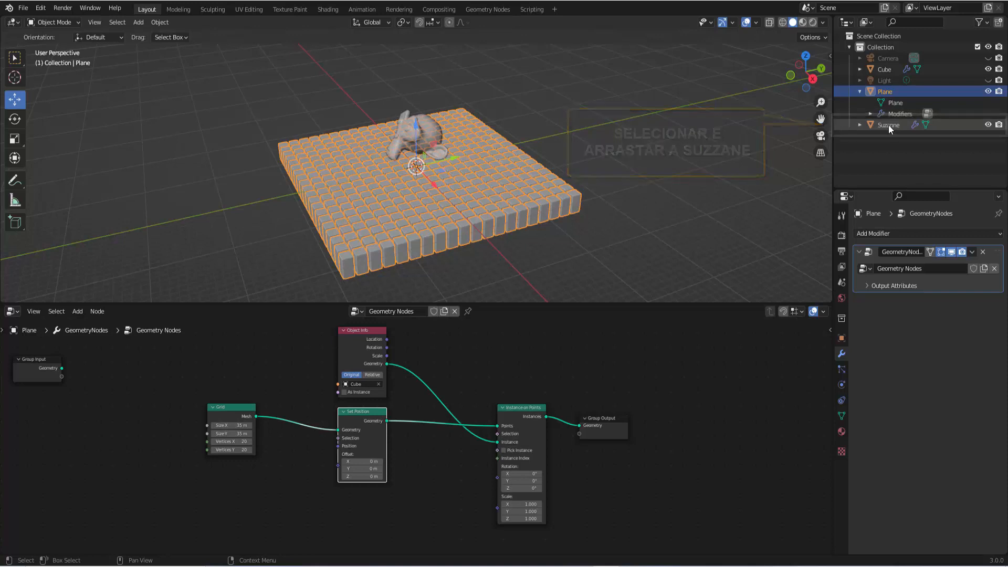
pyautogui.moveTo(890, 128); pyautogui.dragTo(207, 527)
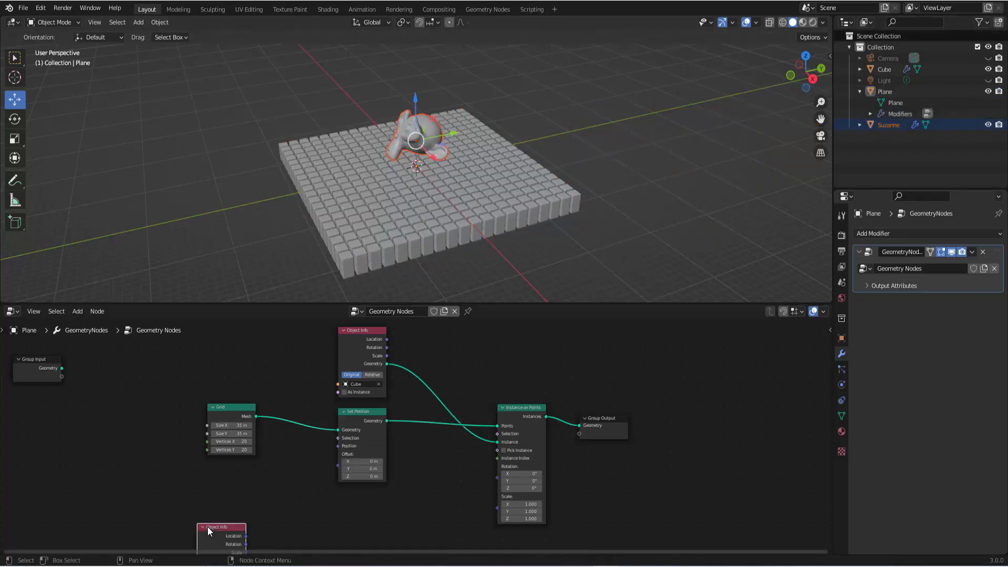
pyautogui.click(194, 527)
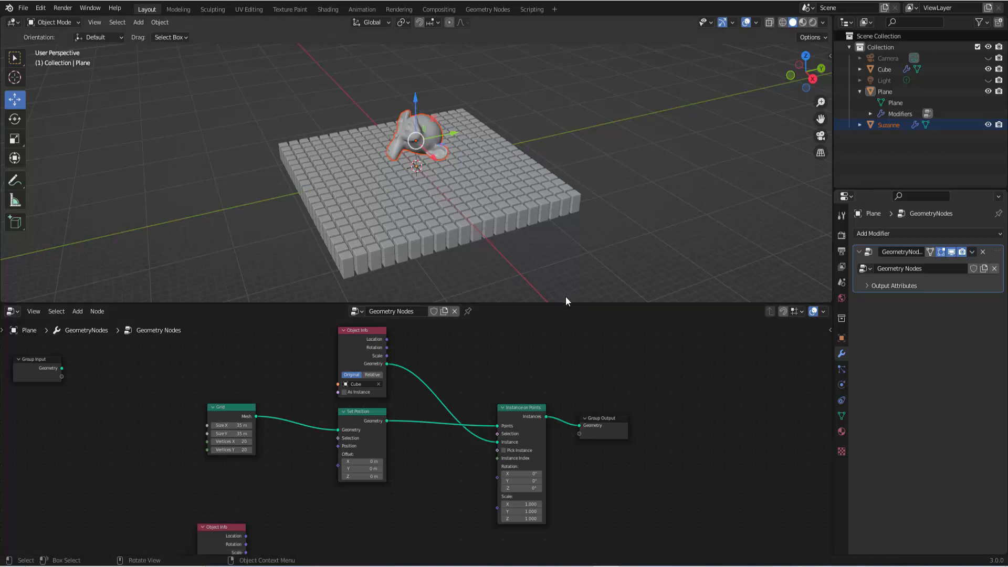
pyautogui.moveTo(565, 298); pyautogui.dragTo(558, 248)
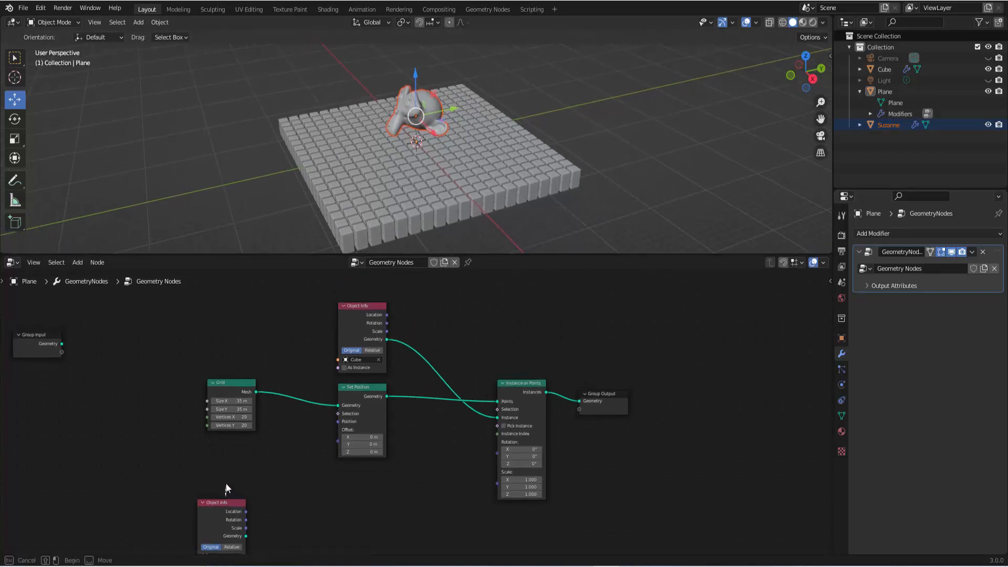
pyautogui.moveTo(222, 503); pyautogui.dragTo(230, 453)
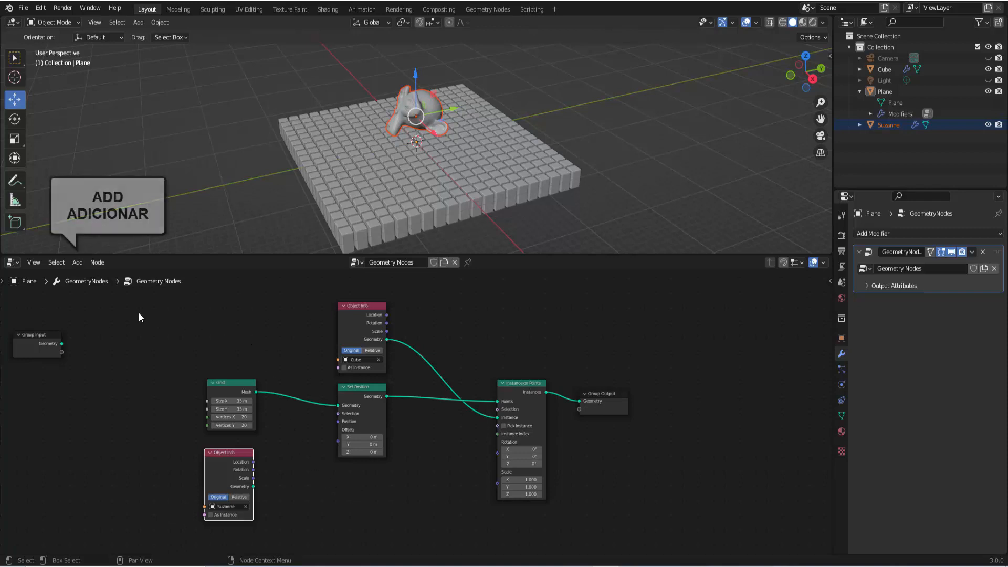
# Step: Add a Geometry Proximity node beside Suzanne's Object Info node
pyautogui.click(83, 267)
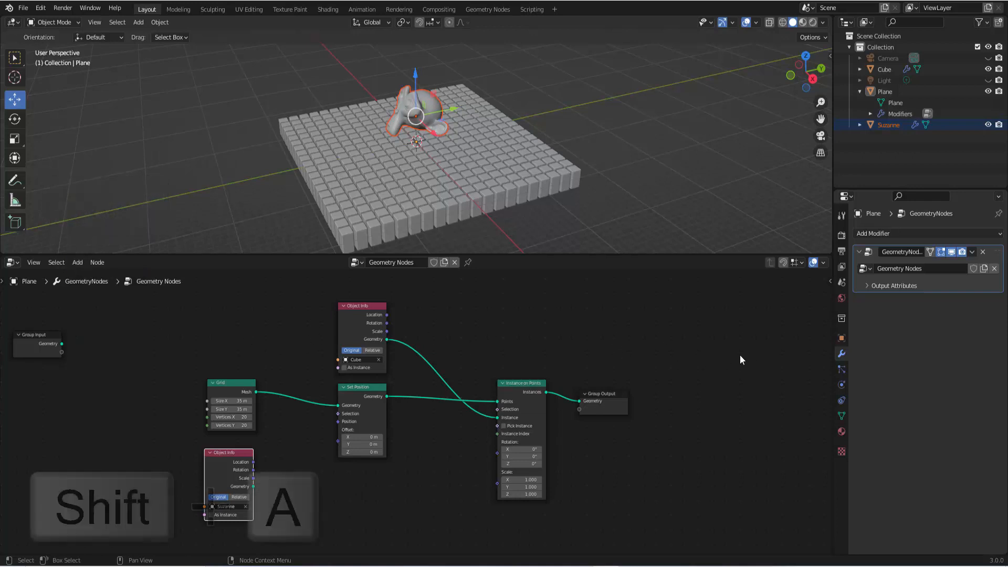
pyautogui.hotkey('shift', 'a')
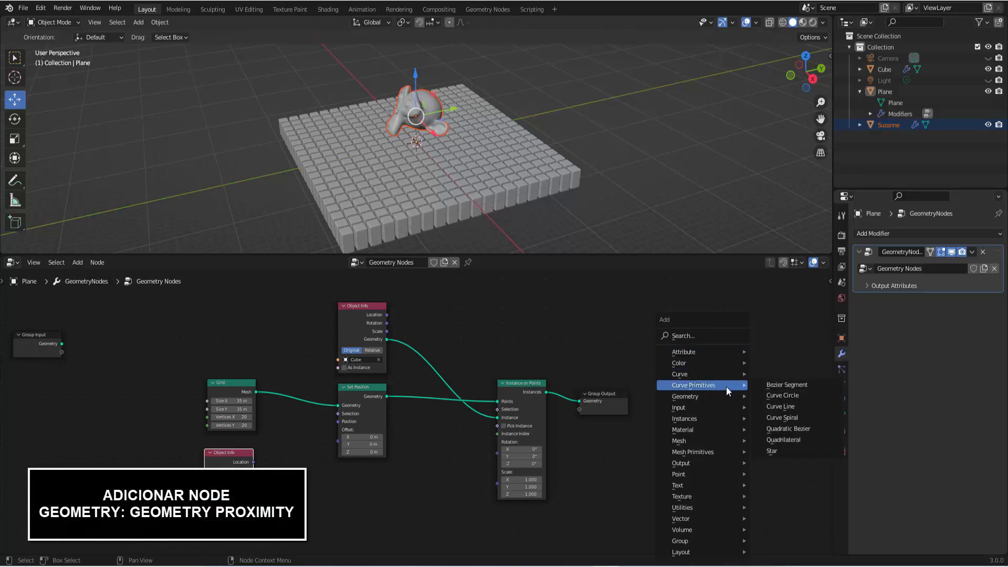
pyautogui.moveTo(717, 395)
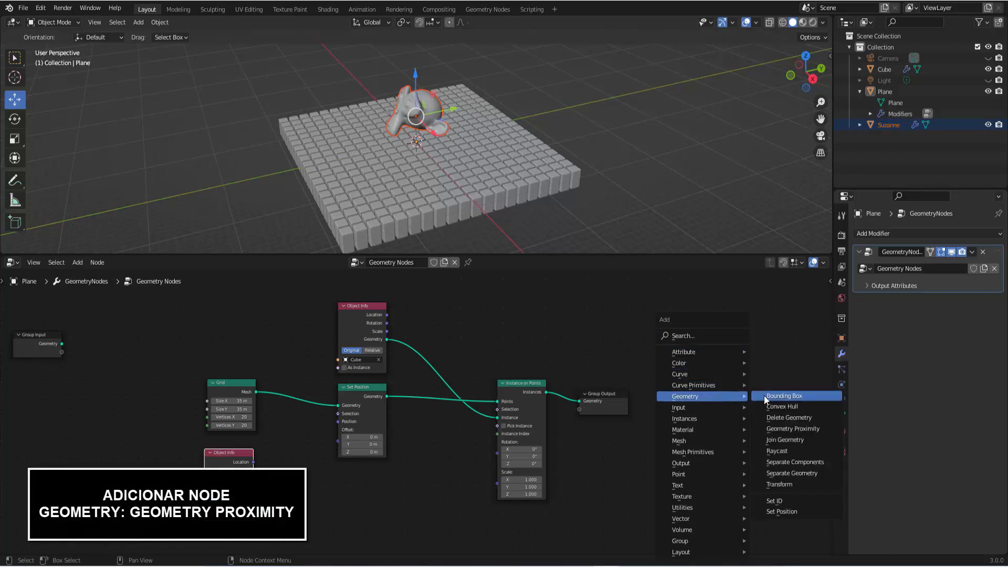
pyautogui.click(809, 429)
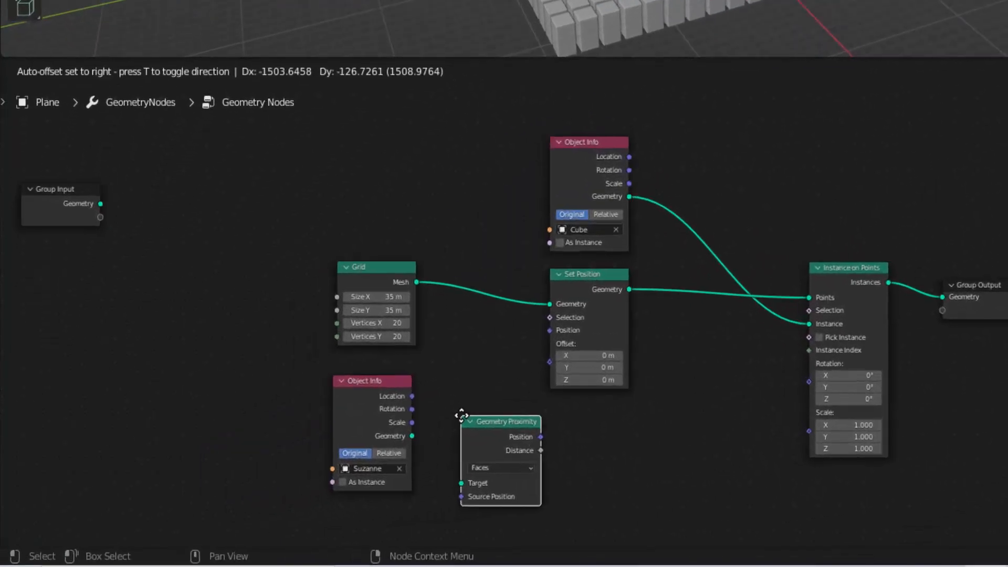
pyautogui.click(463, 410)
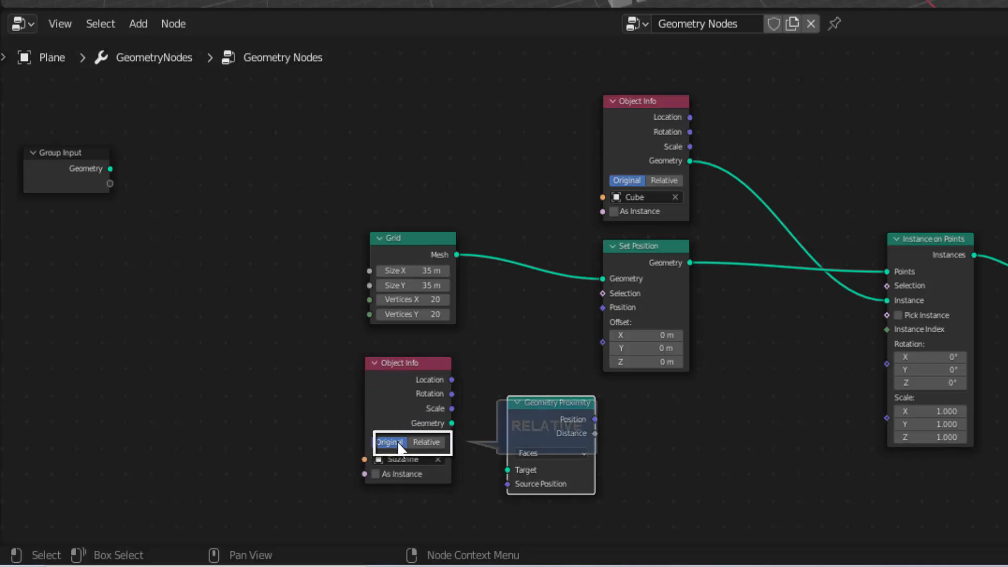
# Step: Set Suzanne's Object Info node to Relative and connect its Geometry output to the Target of Geometry Proximity
pyautogui.click(426, 442)
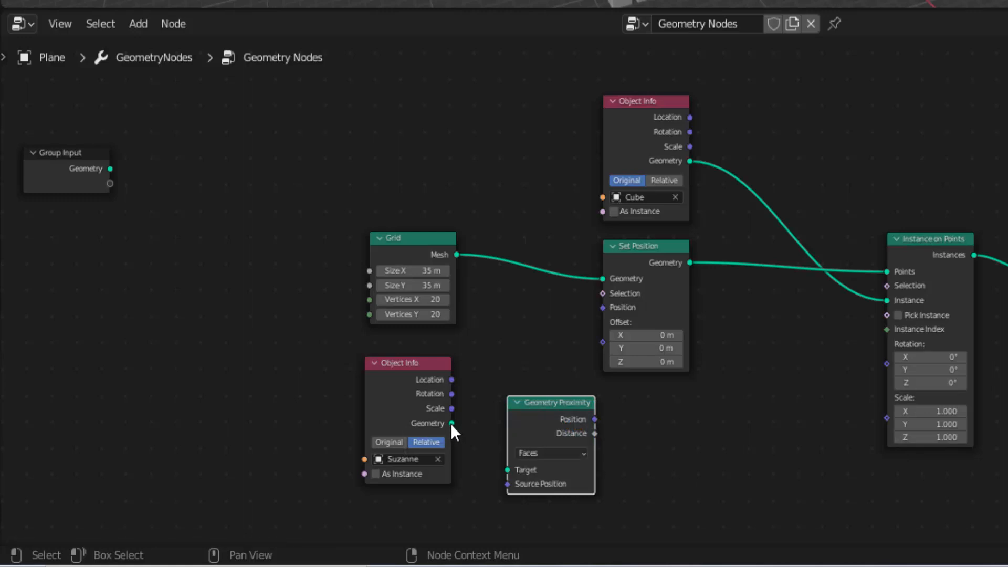
pyautogui.moveTo(452, 424); pyautogui.dragTo(508, 470)
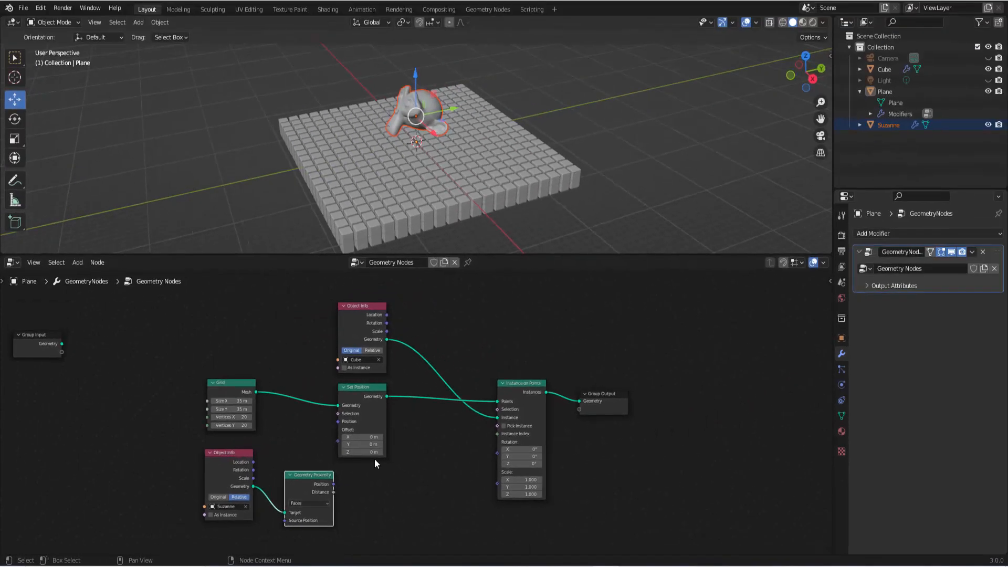
# Step: Shift Set Position closer to Instance on Points and add a Vector Math node below it, beside Geometry Proximity
pyautogui.moveTo(362, 386); pyautogui.dragTo(414, 386)
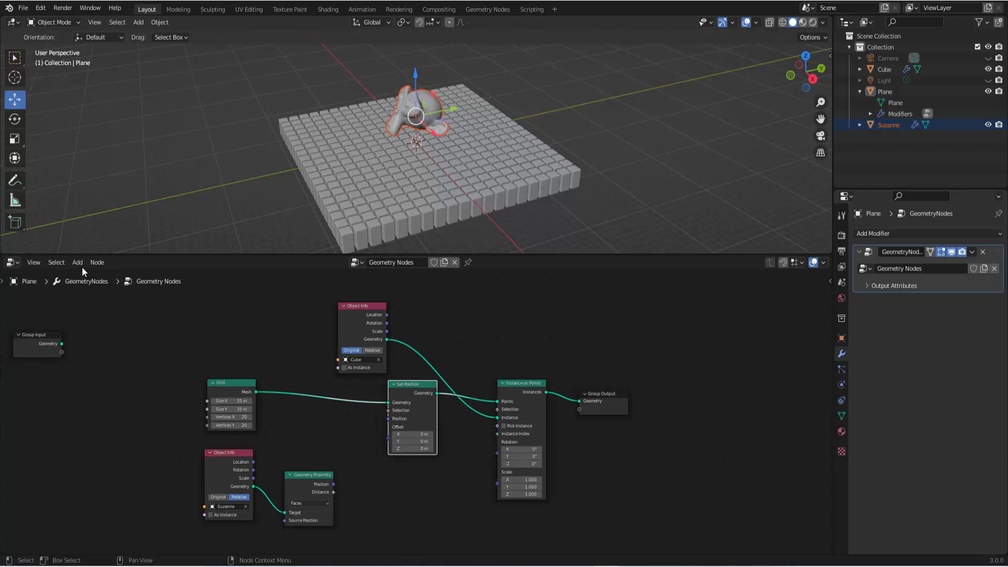
pyautogui.hotkey('shift', 'a')
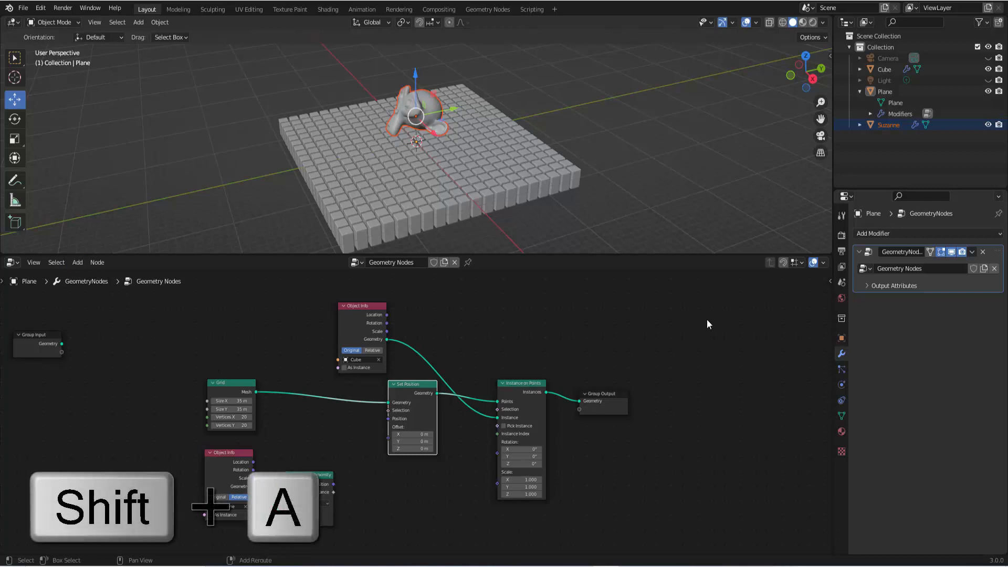
pyautogui.hotkey('shift', 'a')
pyautogui.moveTo(707, 319)
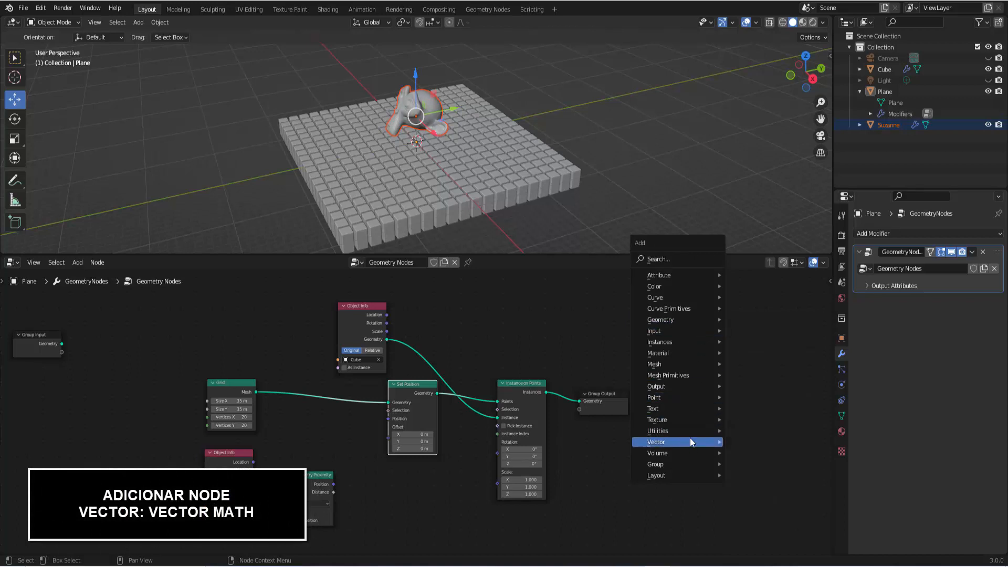
pyautogui.moveTo(691, 442)
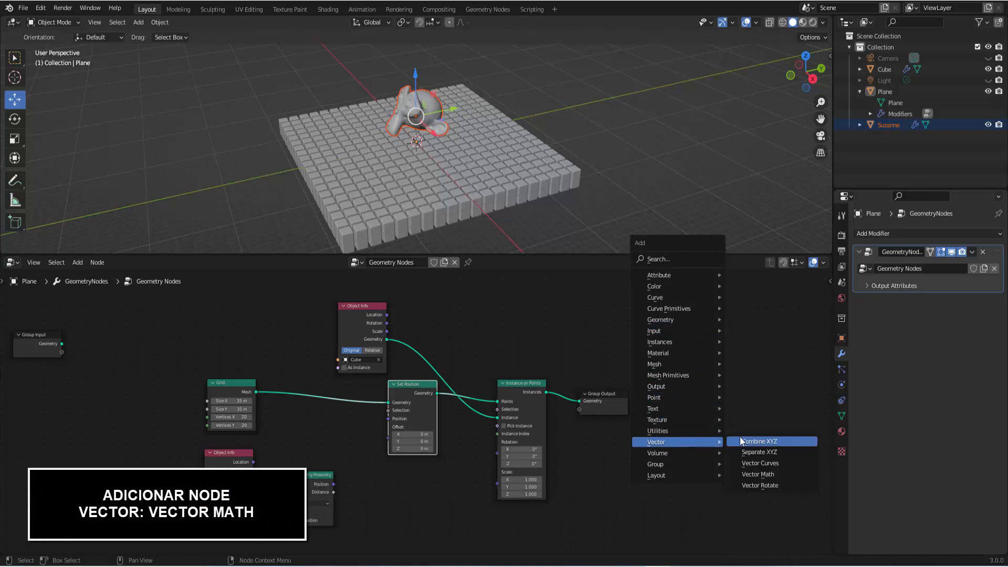
pyautogui.click(758, 474)
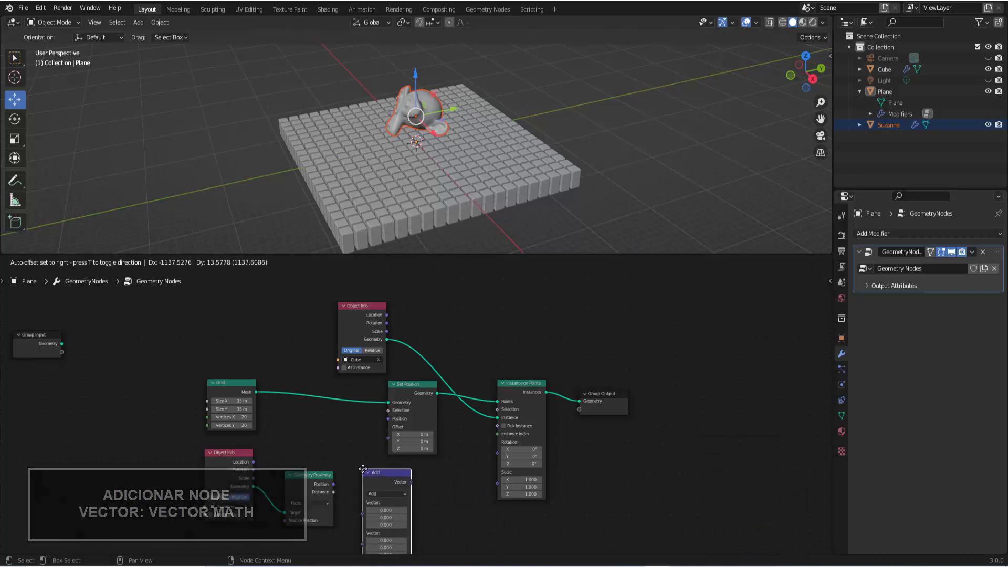
pyautogui.click(363, 469)
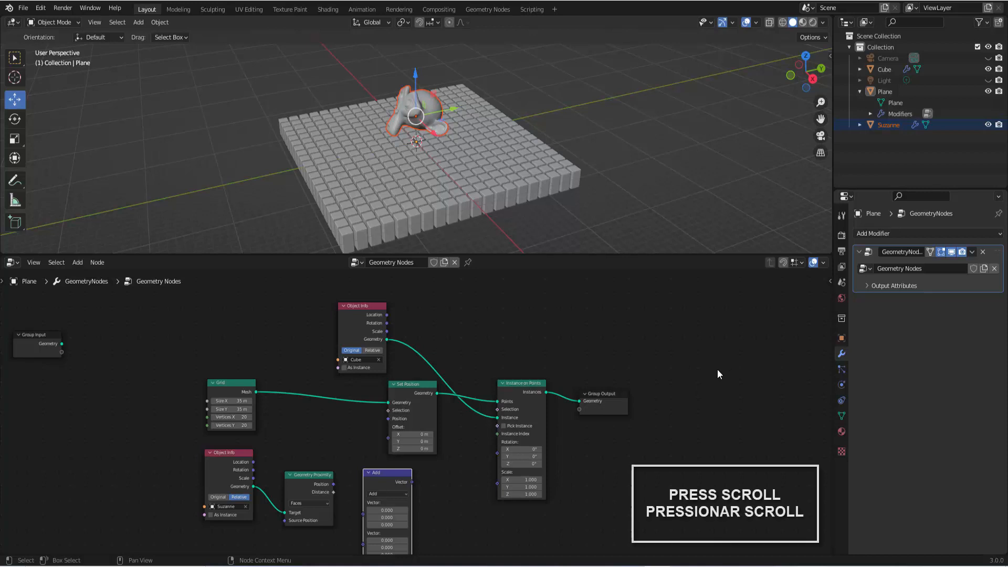
# Step: Set the Vector Math operation to Multiply and connect the Distance output of Geometry Proximity to its first Vector input
pyautogui.moveTo(718, 370); pyautogui.dragTo(708, 340, button='middle')
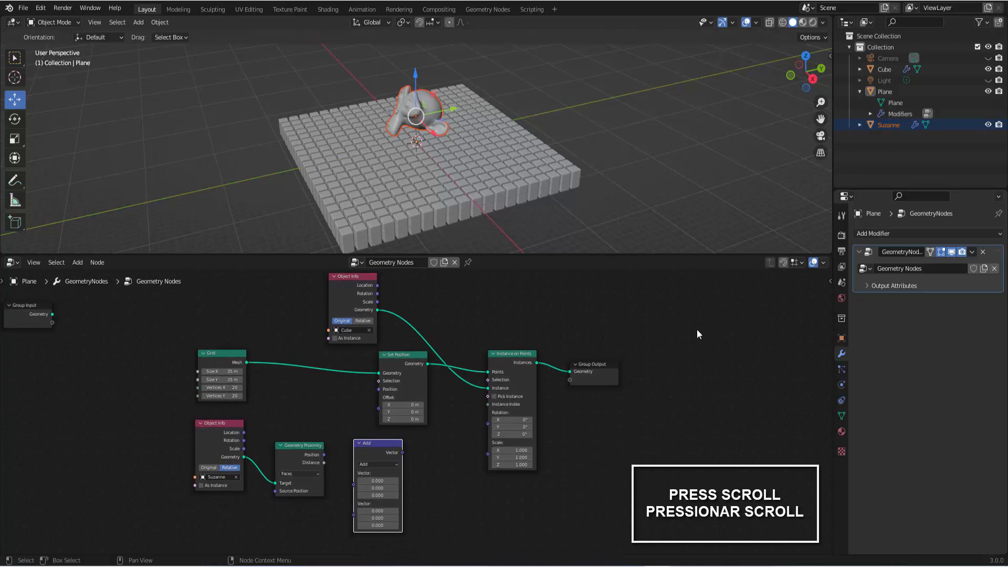
pyautogui.scroll(-2, 622, 131)
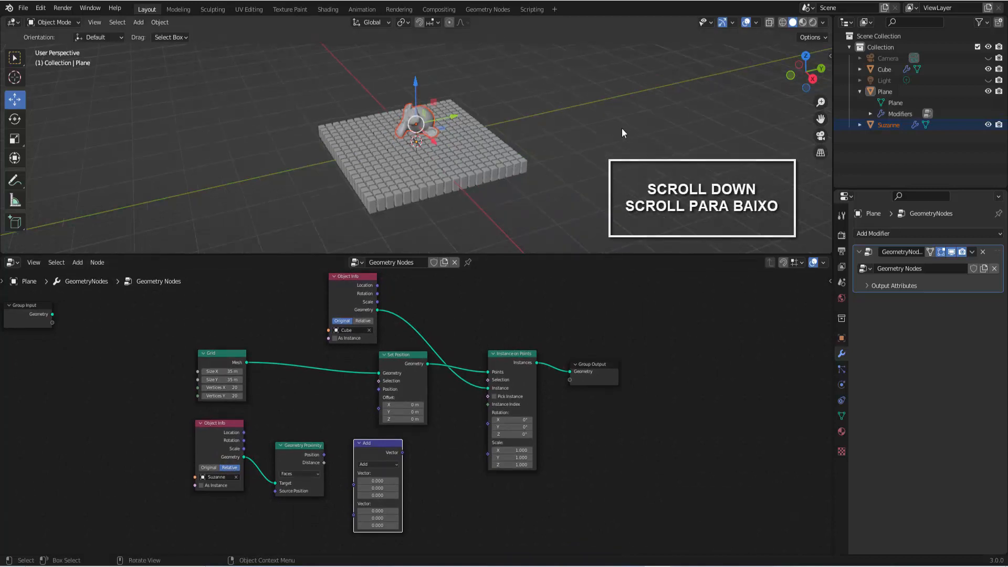
pyautogui.scroll(-2, 621, 132)
pyautogui.moveTo(582, 255); pyautogui.dragTo(590, 195)
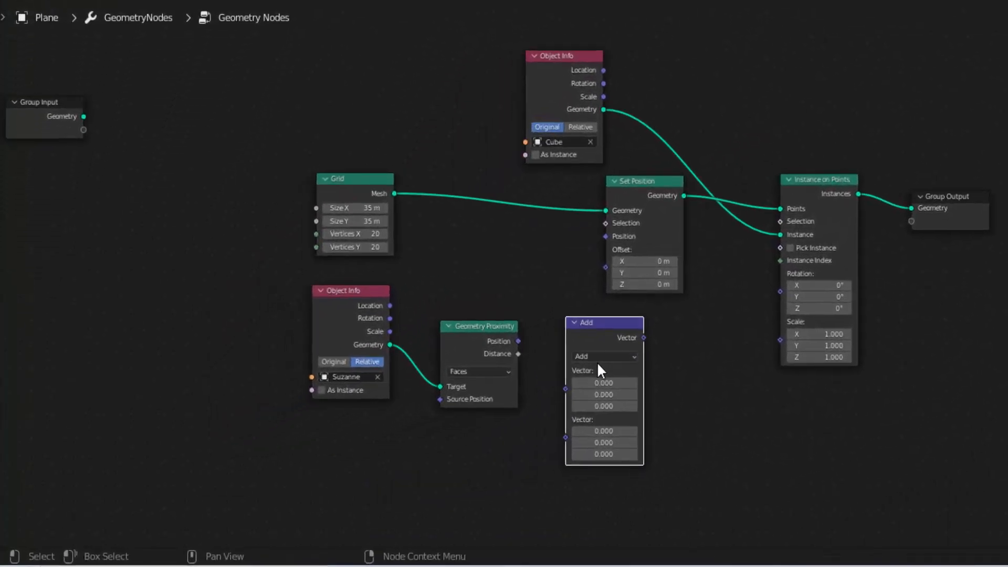
pyautogui.click(631, 356)
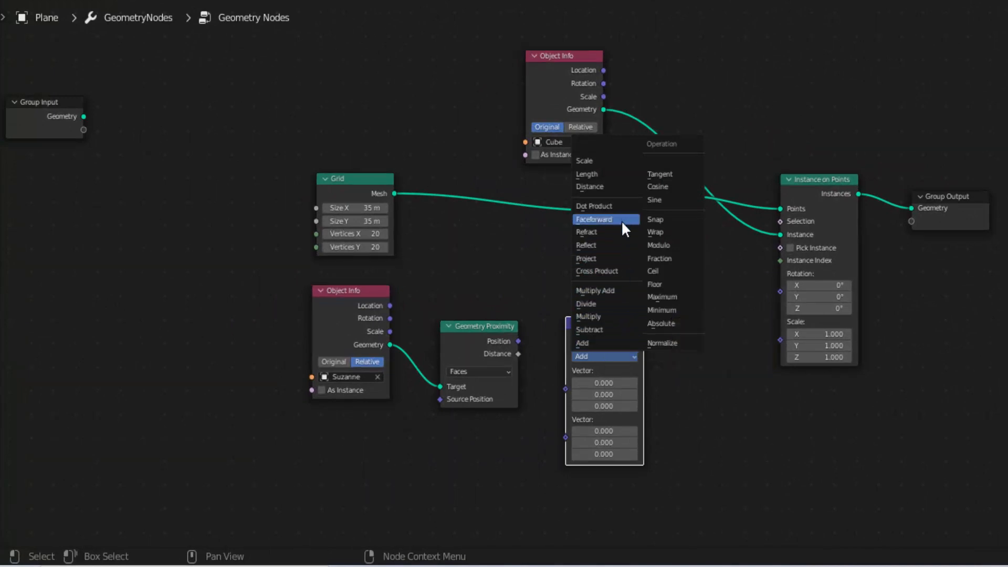
pyautogui.click(613, 315)
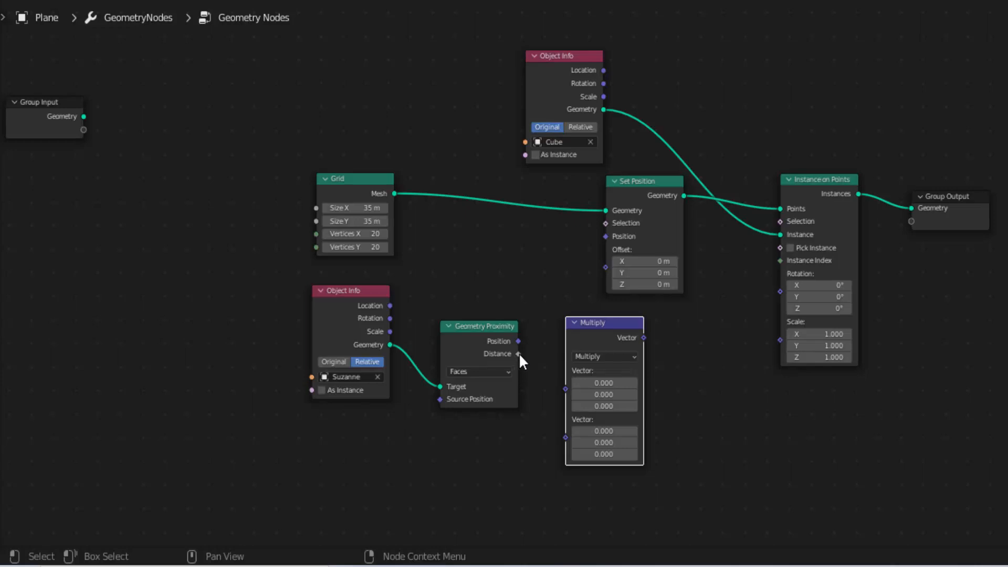
pyautogui.moveTo(519, 354); pyautogui.dragTo(562, 389)
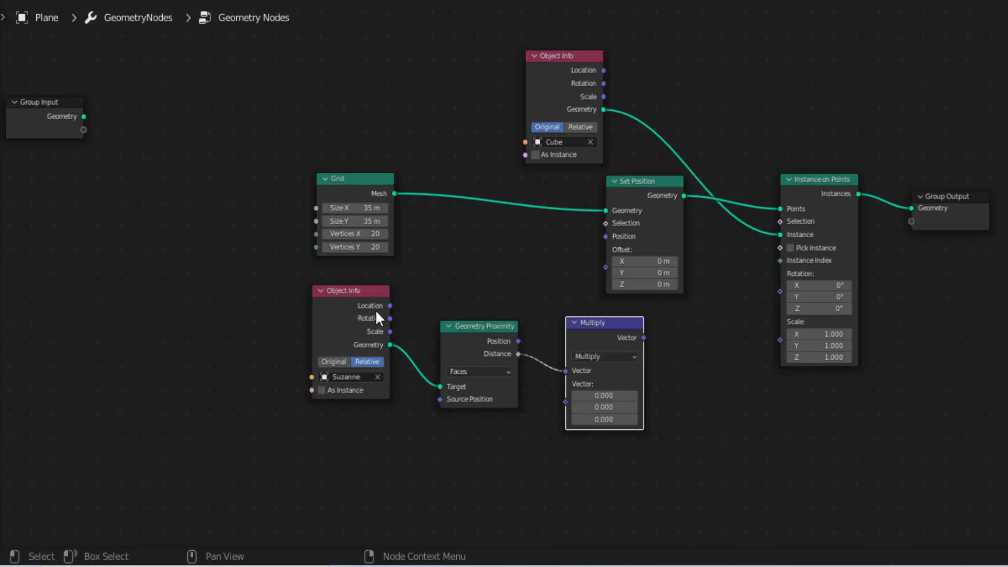
# Step: Move the Suzanne Object Info, Geometry Proximity and Multiply nodes away from Set Position, and connect Multiply's Vector to Set Position's Offset
pyautogui.press('b')
pyautogui.moveTo(270, 300); pyautogui.dragTo(513, 452)
pyautogui.moveTo(613, 492); pyautogui.dragTo(640, 492)
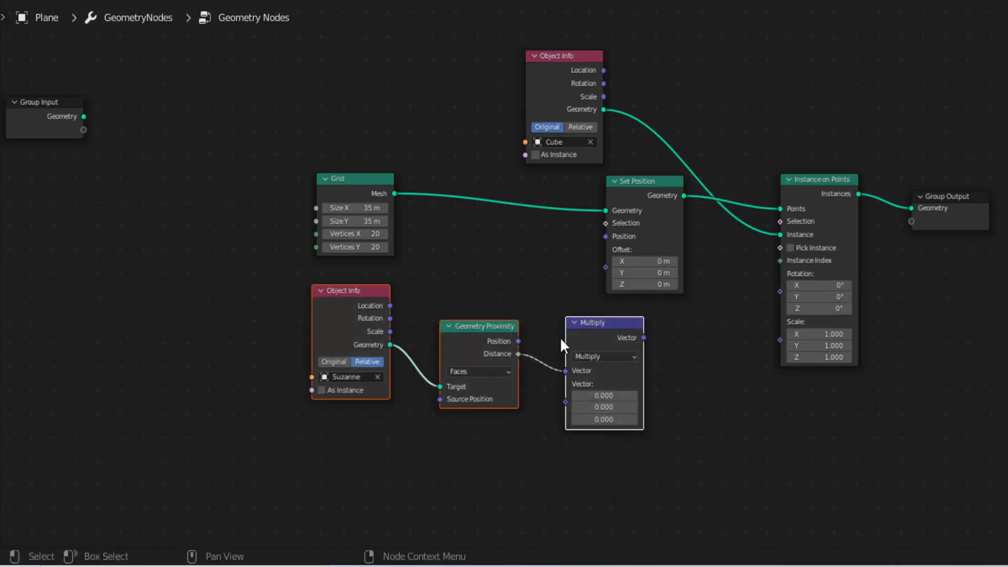
pyautogui.moveTo(502, 324); pyautogui.dragTo(370, 331)
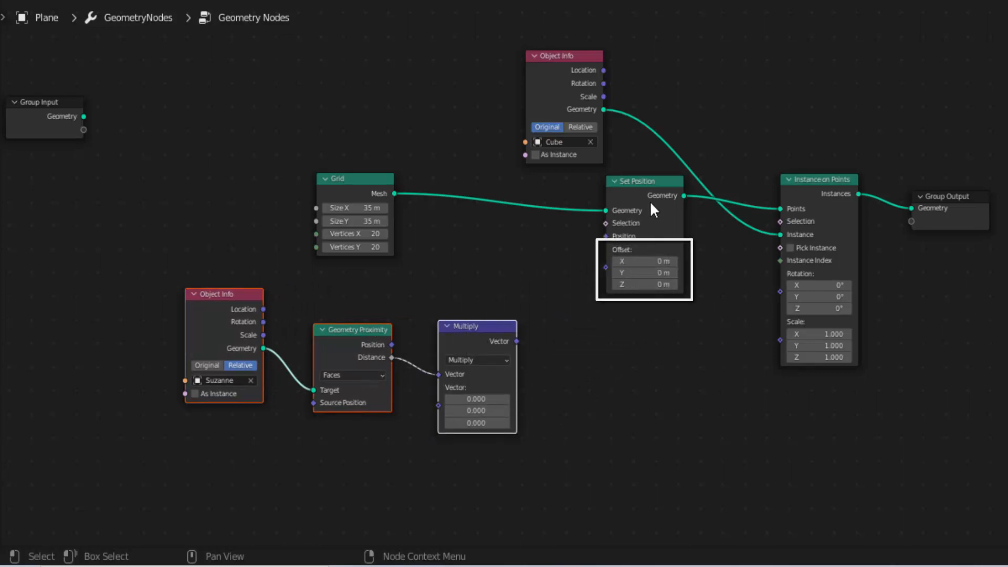
pyautogui.moveTo(516, 341); pyautogui.dragTo(605, 268)
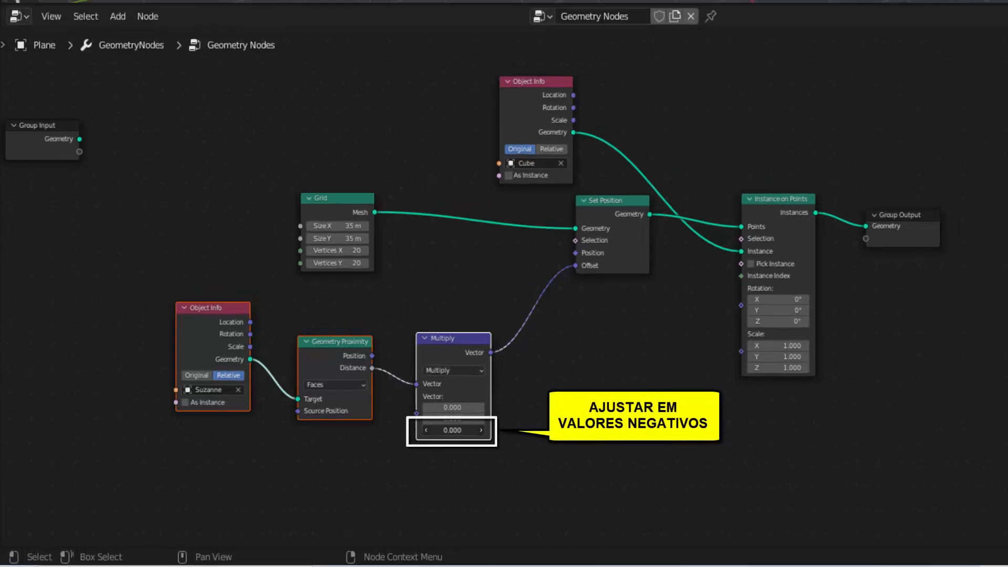
# Step: Set the Multiply node's third vector component to -0.700 and move the monkey head slightly along the X axis
pyautogui.moveTo(452, 430); pyautogui.dragTo(389, 430)
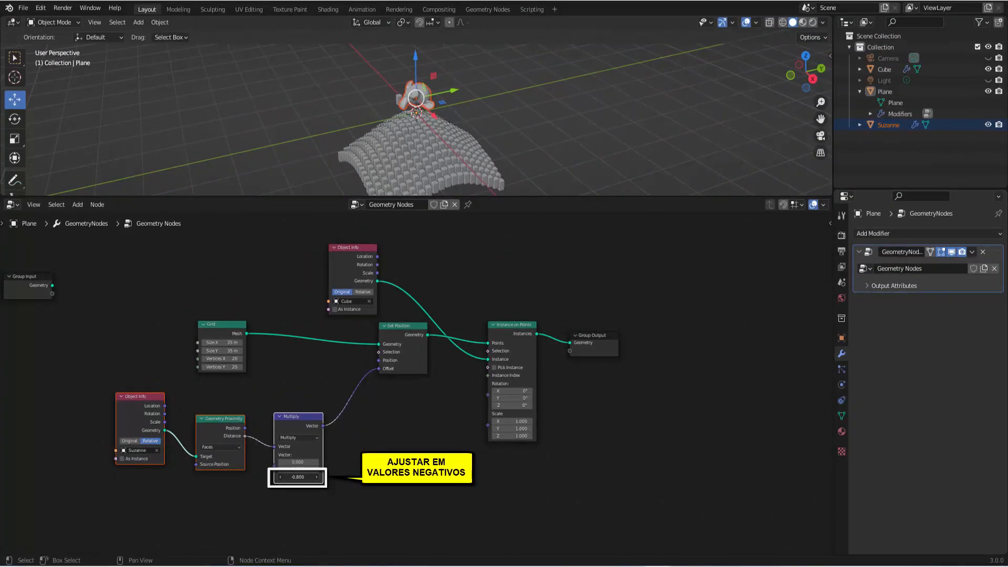
pyautogui.moveTo(298, 477); pyautogui.dragTo(304, 477)
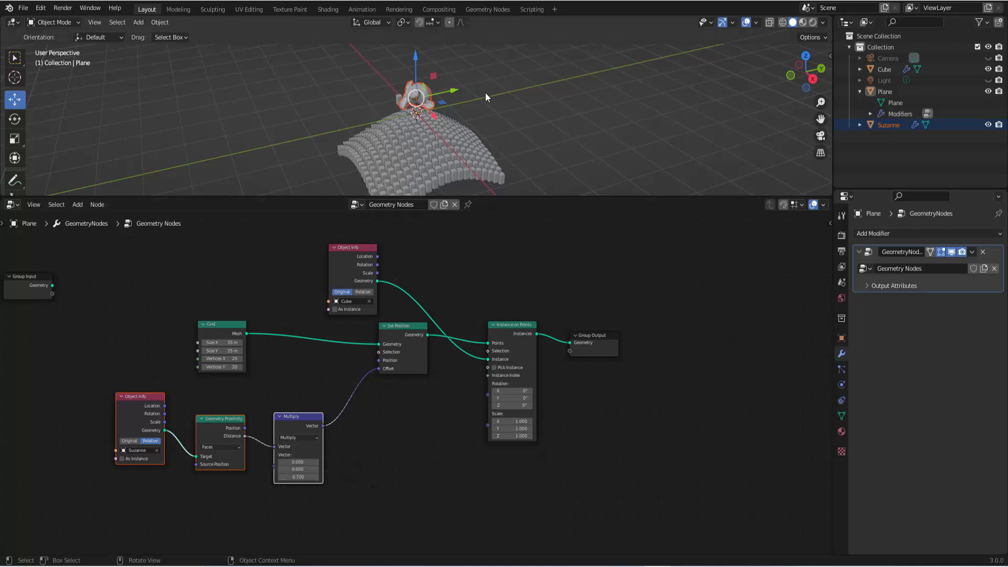
pyautogui.scroll(-1, 485, 92)
pyautogui.moveTo(434, 118); pyautogui.dragTo(450, 103)
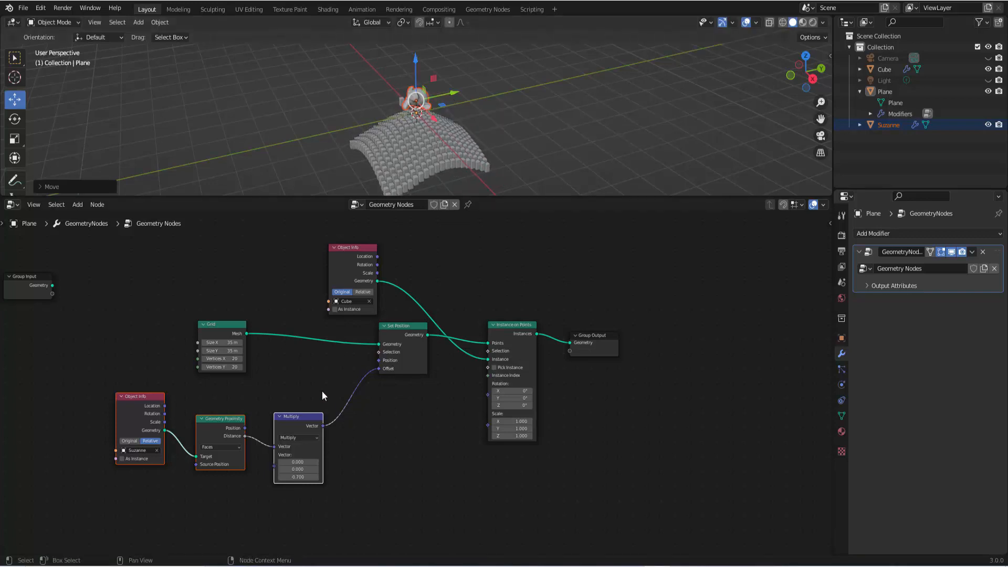
# Step: Spread the proximity nodes apart from Multiply and insert a Map Range node on the link between Geometry Proximity and Multiply
pyautogui.moveTo(289, 421); pyautogui.dragTo(296, 398)
pyautogui.click(225, 409)
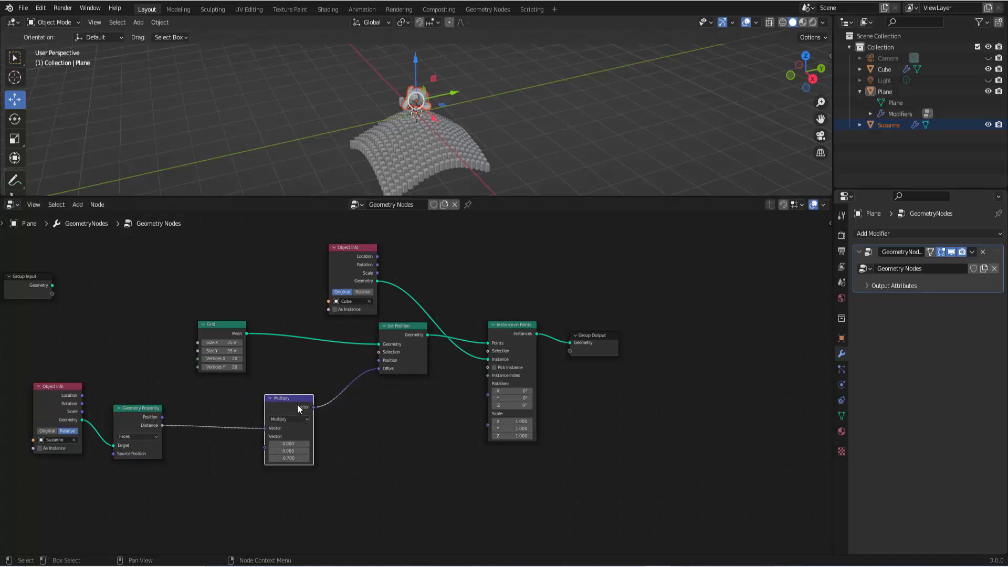
pyautogui.click(80, 206)
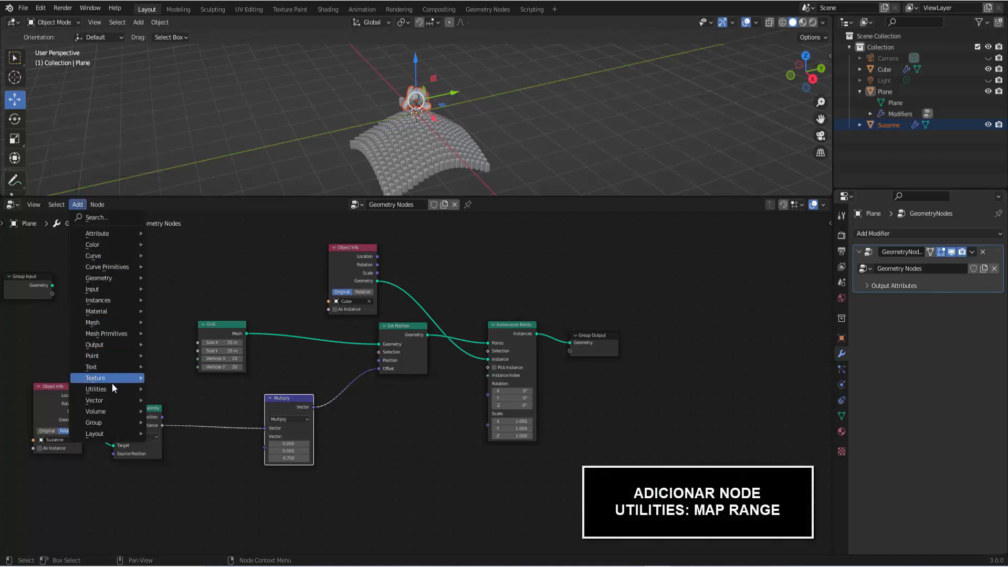
pyautogui.moveTo(101, 390)
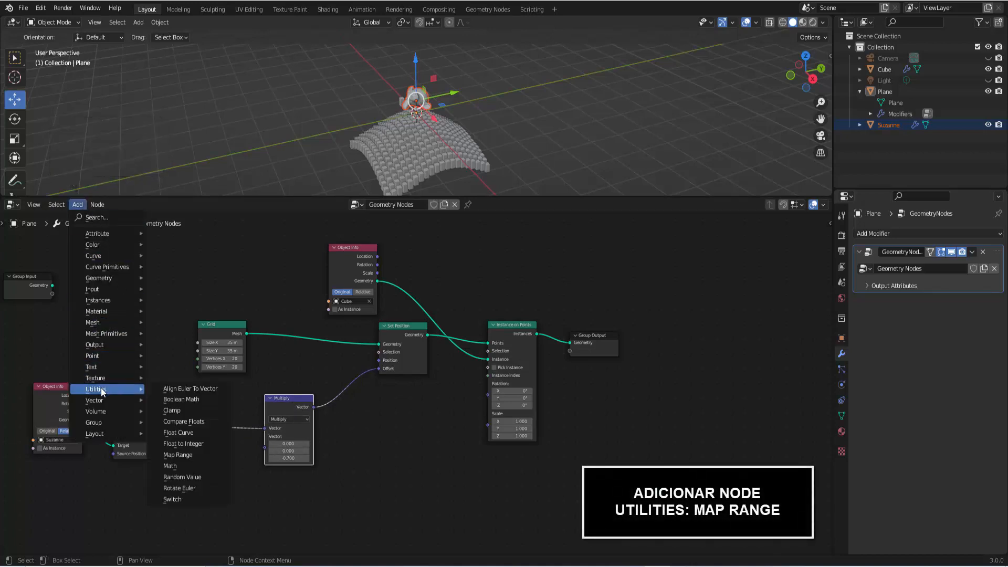
pyautogui.click(194, 454)
pyautogui.click(191, 405)
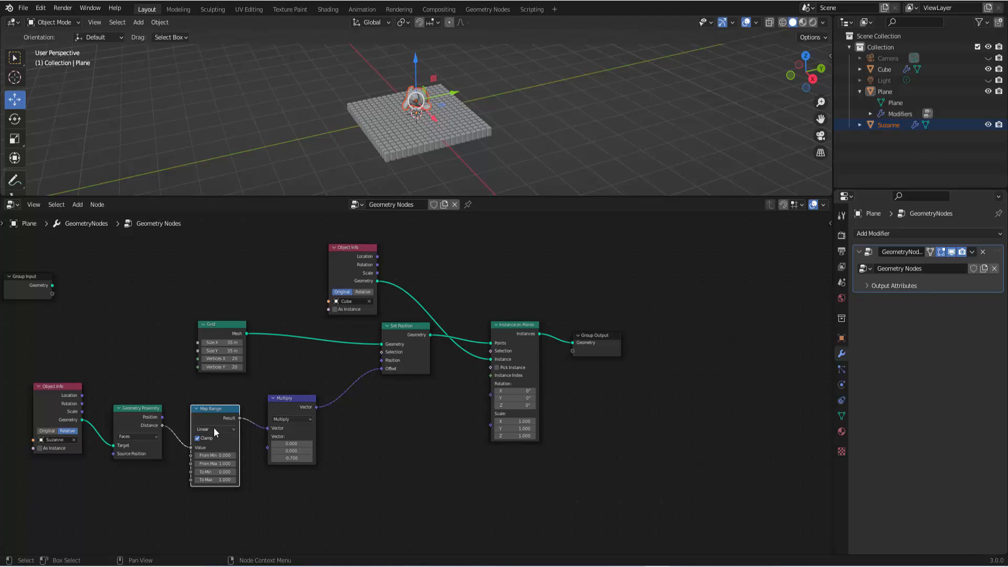
# Step: Set the Map Range node's interpolation to Smoother Step and its From Max value to 2
pyautogui.click(214, 427)
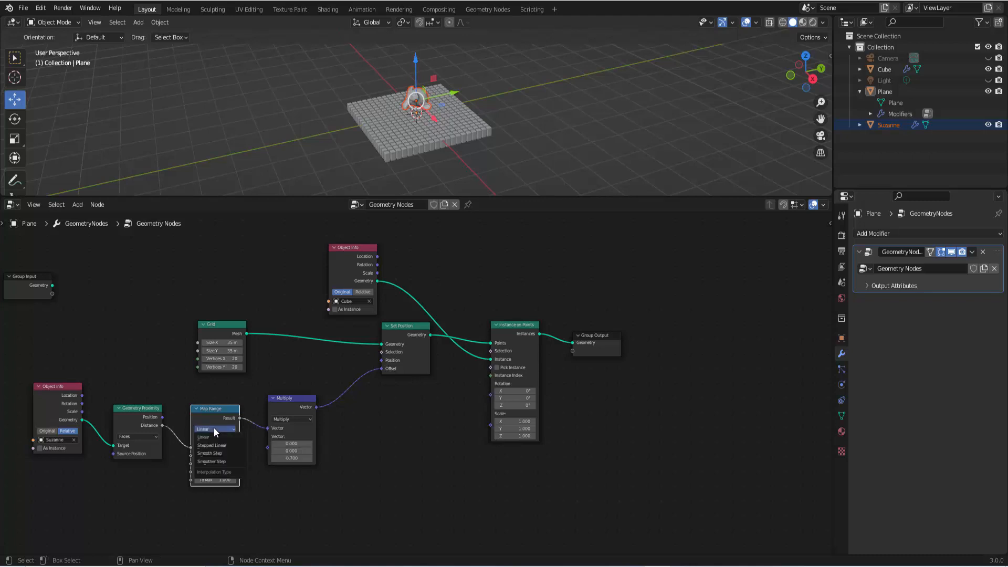
pyautogui.click(225, 461)
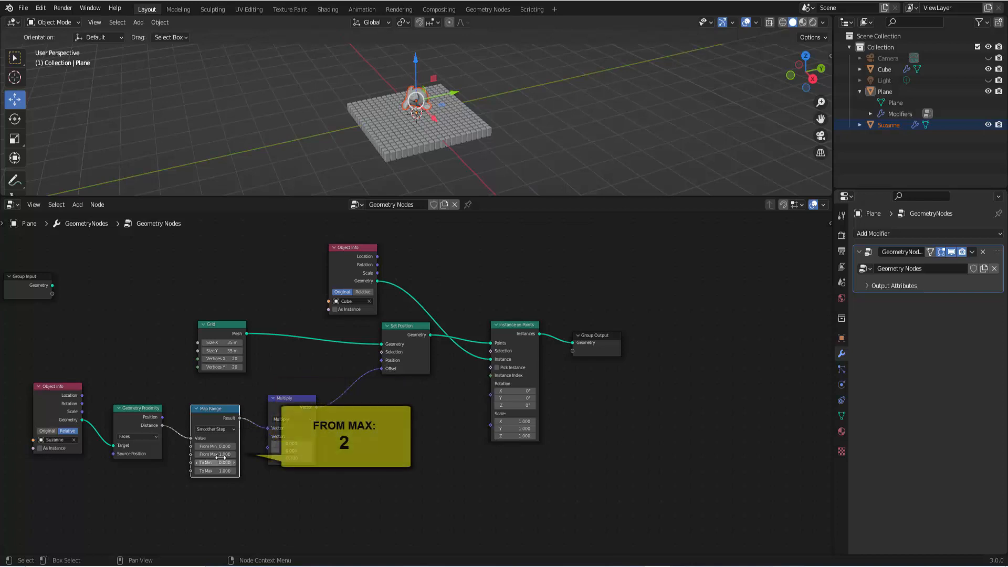
pyautogui.doubleClick(210, 455)
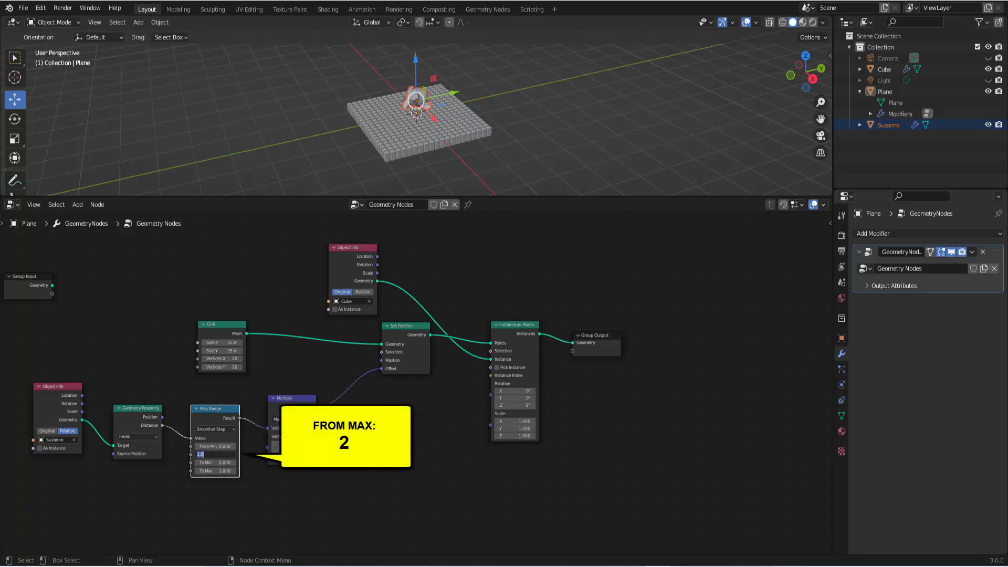
pyautogui.press('Return')
# Step: Enlarge the 3D viewport and move the monkey head slightly along its axes, closer to the cube grid
pyautogui.scroll(5, 459, 174)
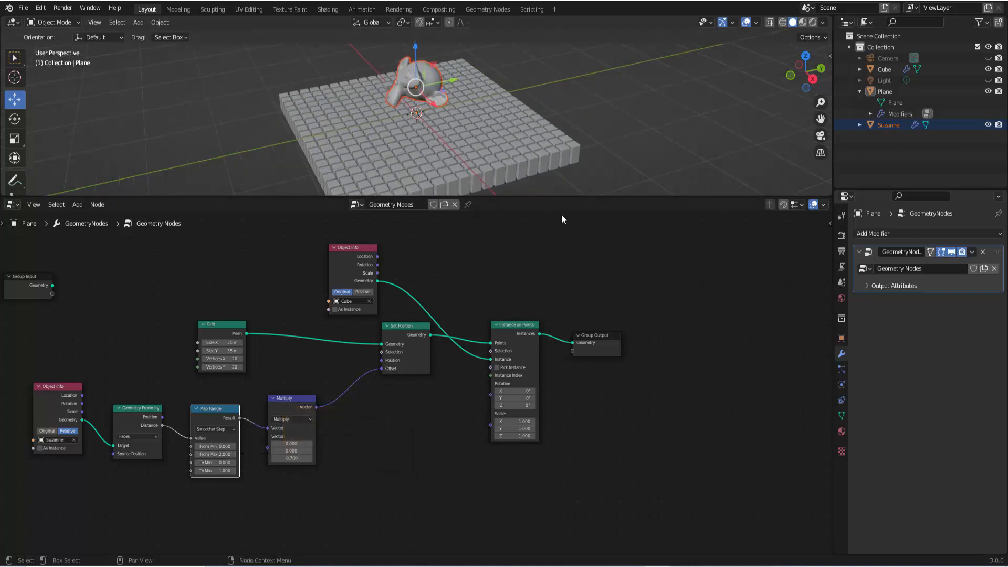
pyautogui.moveTo(566, 197); pyautogui.dragTo(561, 427)
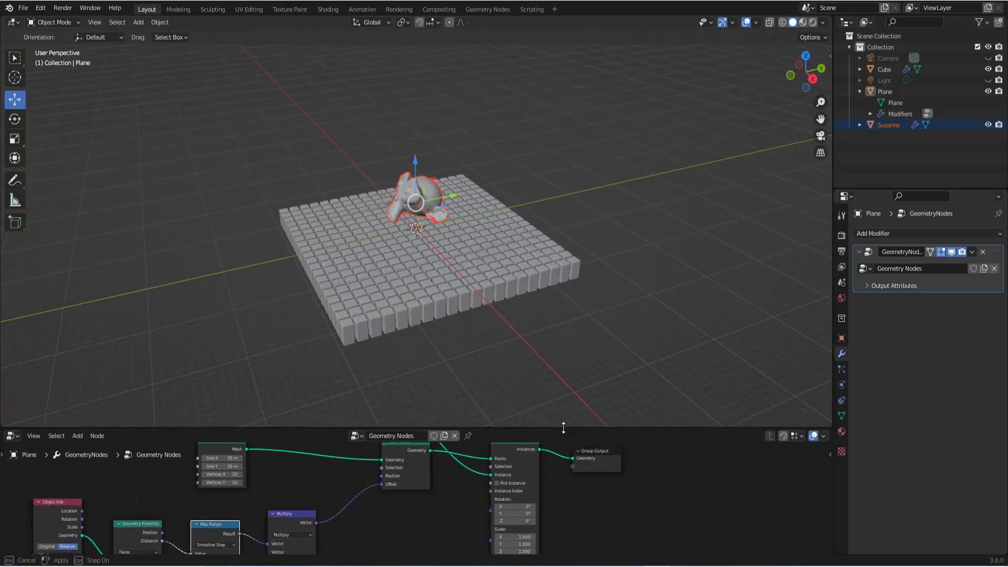
pyautogui.moveTo(435, 220); pyautogui.dragTo(448, 236)
pyautogui.moveTo(426, 175); pyautogui.dragTo(428, 194)
pyautogui.moveTo(446, 242)
pyautogui.mouseDown()
pyautogui.moveTo(476, 271)
pyautogui.moveTo(455, 228)
pyautogui.moveTo(426, 208)
pyautogui.moveTo(447, 228)
pyautogui.mouseUp()
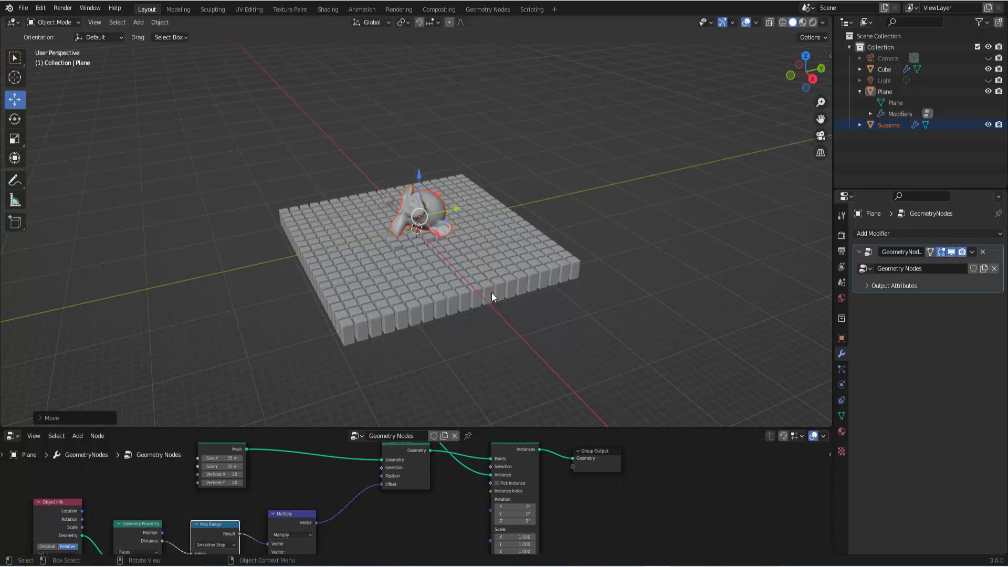
# Step: Make room for the node editor again and set the Multiply node's third vector component to -2.800
pyautogui.scroll(-2, 492, 296)
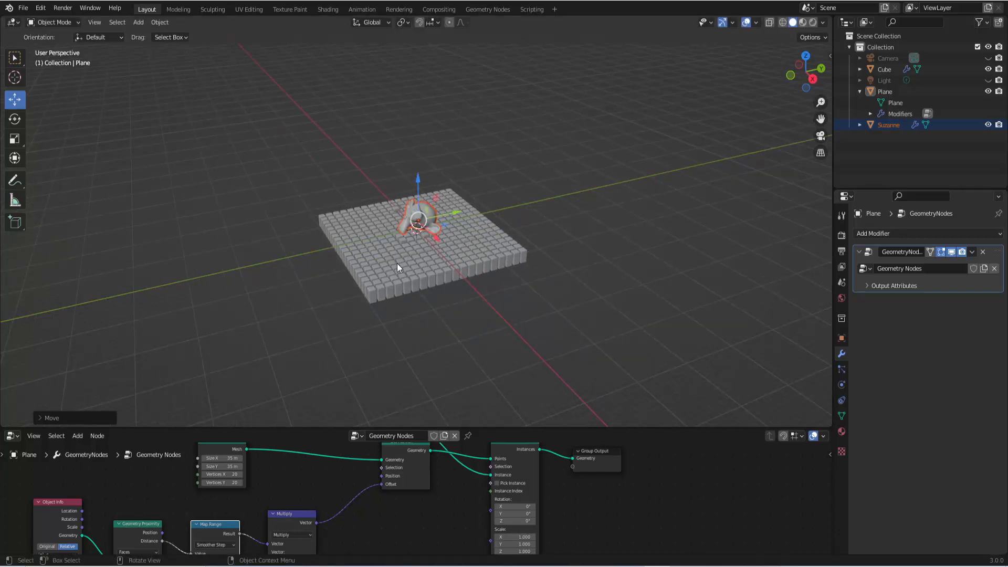
pyautogui.moveTo(597, 427); pyautogui.dragTo(602, 267)
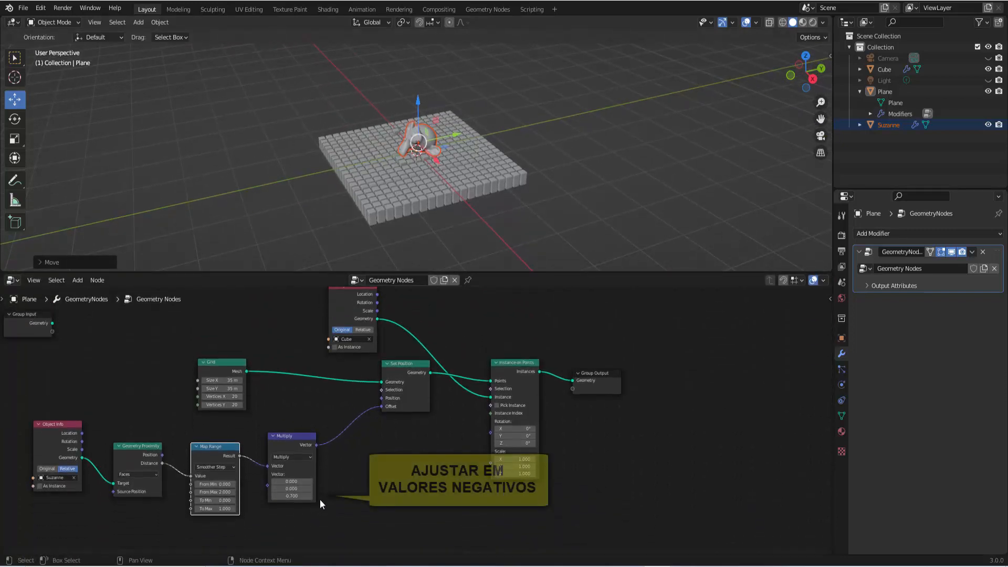
pyautogui.moveTo(293, 496); pyautogui.dragTo(223, 496)
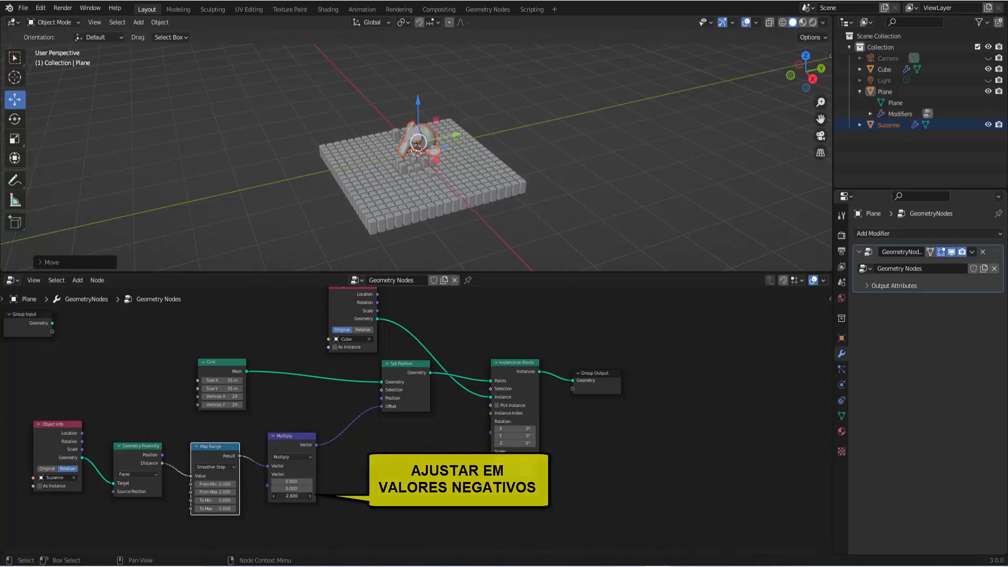
# Step: Move the monkey head along the Y axis toward the grid's edge to test how the cubes react
pyautogui.scroll(3, 471, 241)
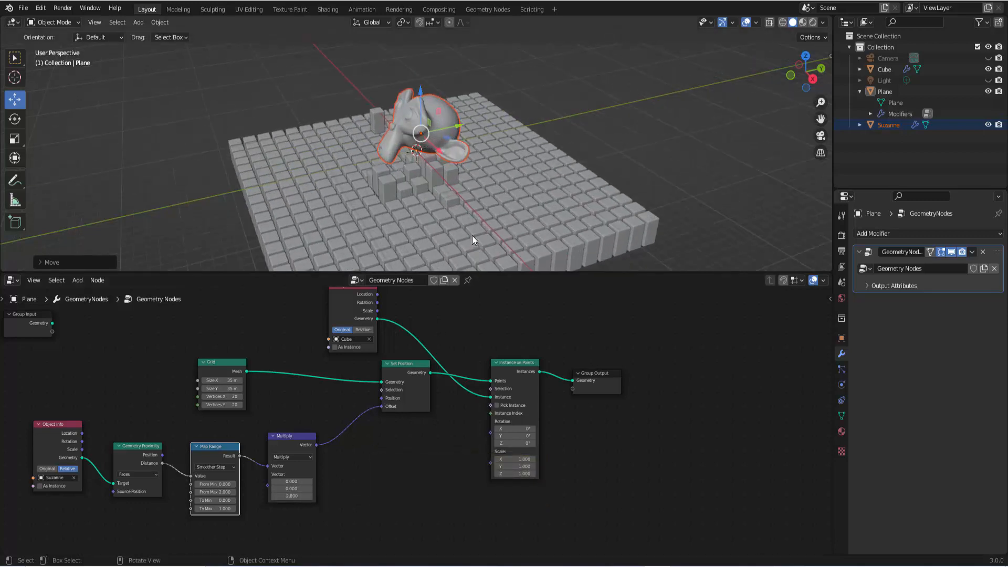
pyautogui.moveTo(462, 126); pyautogui.dragTo(518, 141)
pyautogui.press('x')
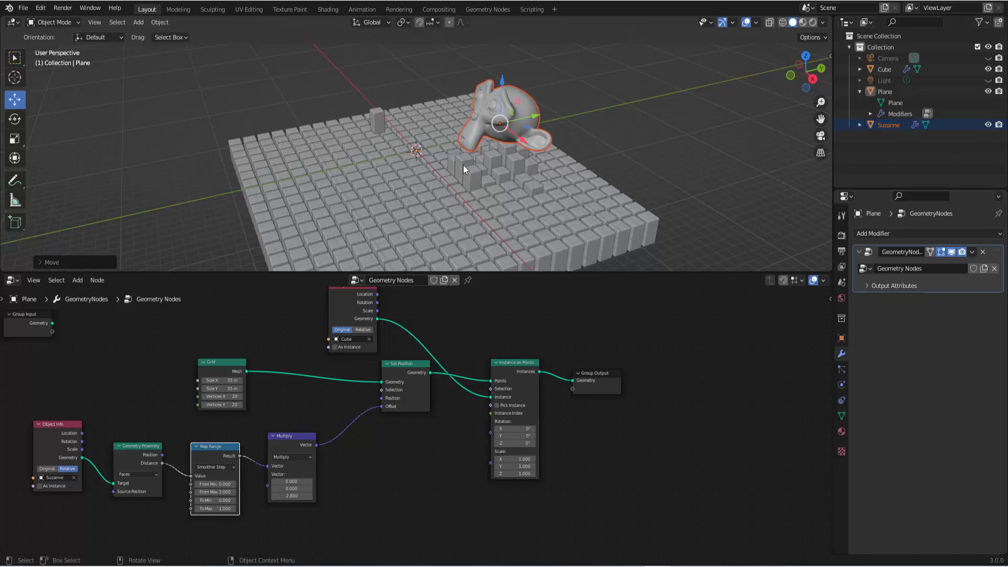
# Step: Select the original Cube standing on the grid and hide it in the viewport
pyautogui.click(378, 113)
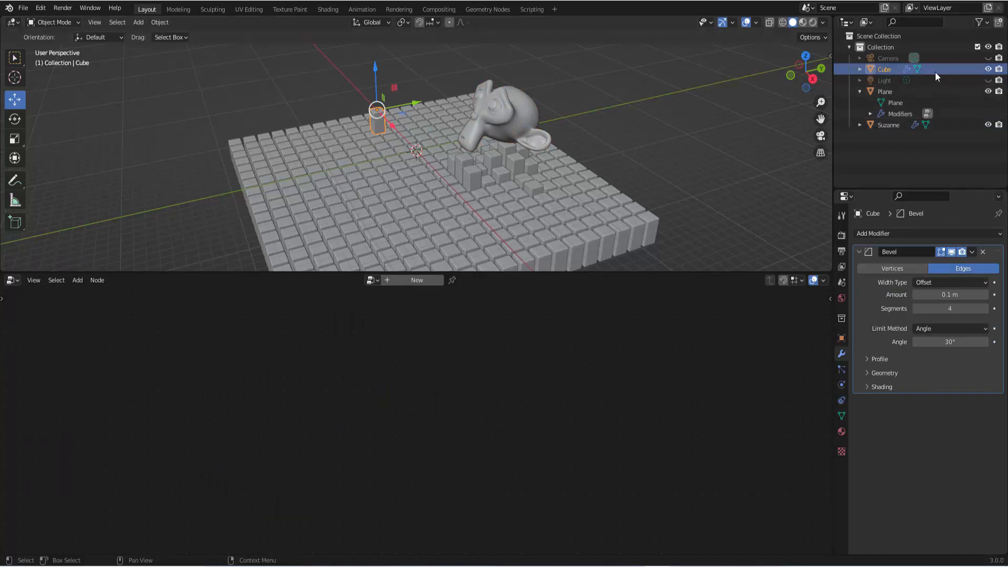
pyautogui.click(988, 69)
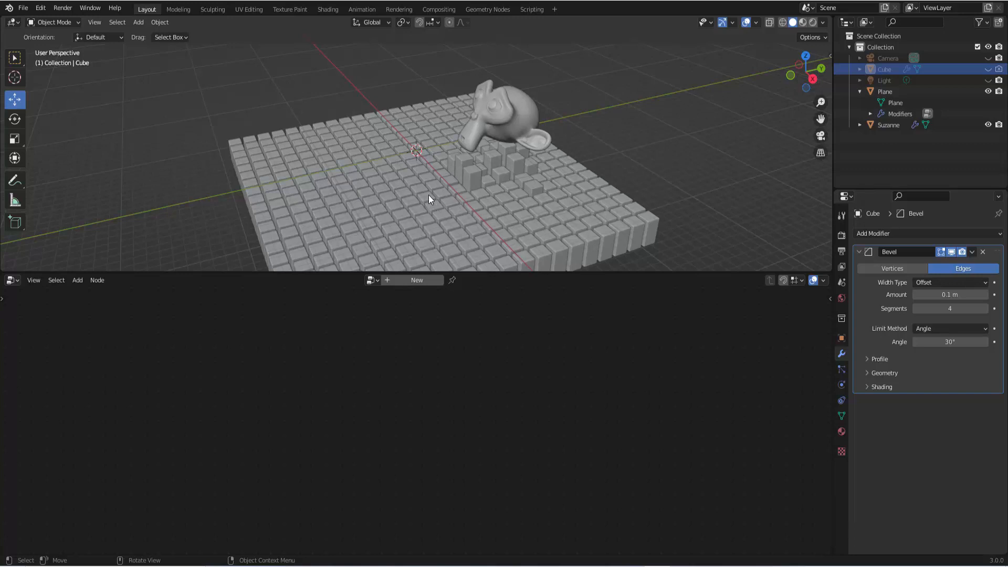
# Step: Move the monkey head along the Y and X axes back to the middle of the cube grid
pyautogui.click(506, 111)
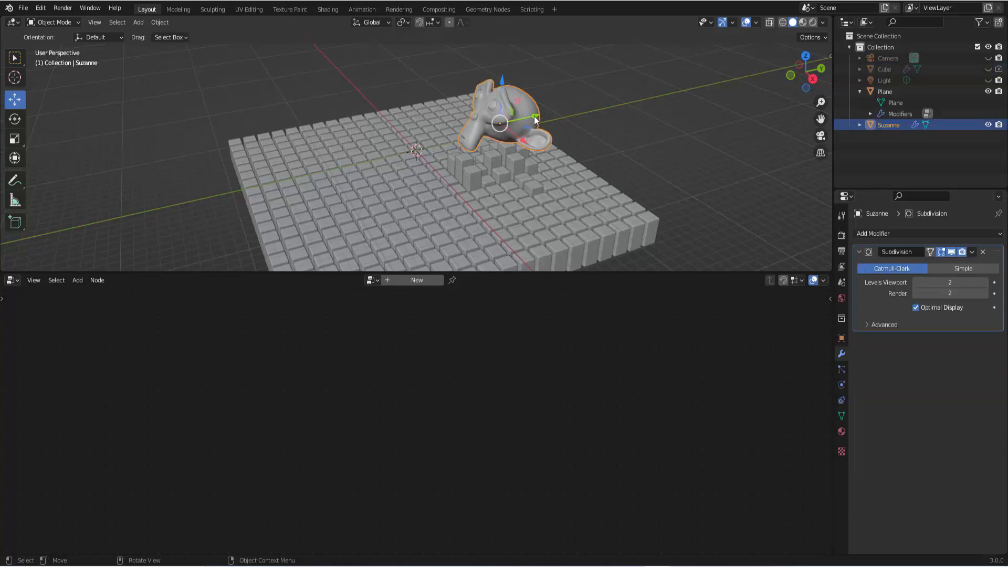
pyautogui.moveTo(534, 121); pyautogui.dragTo(420, 130)
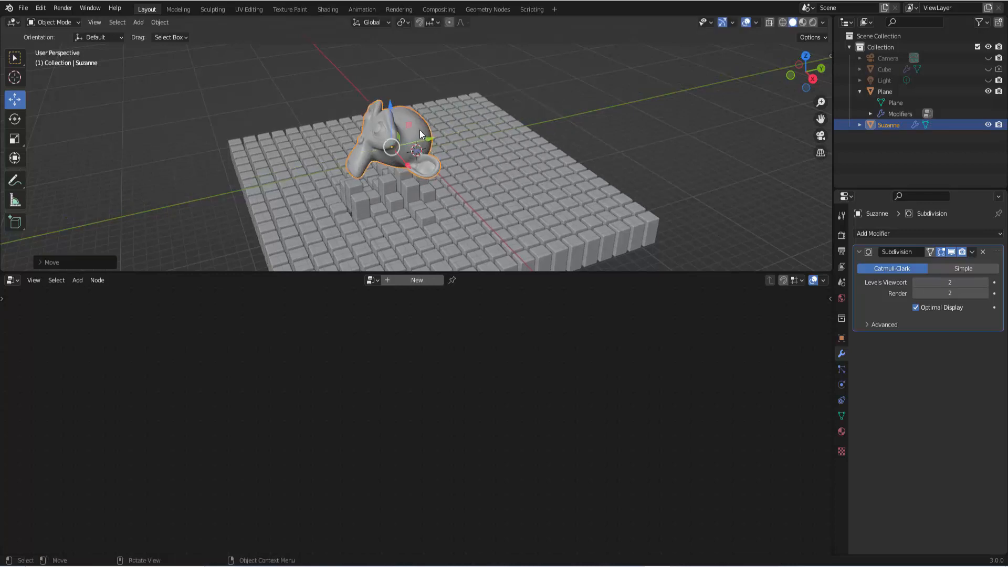
pyautogui.moveTo(411, 168); pyautogui.dragTo(452, 139)
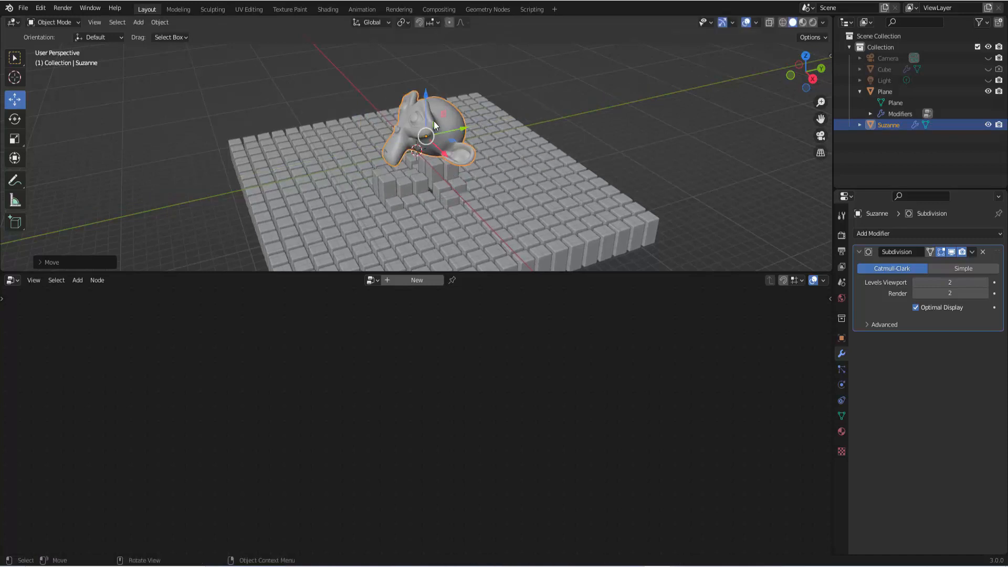
# Step: Rotate the monkey head about the global Z axis so its face points toward the viewer
pyautogui.press('r')
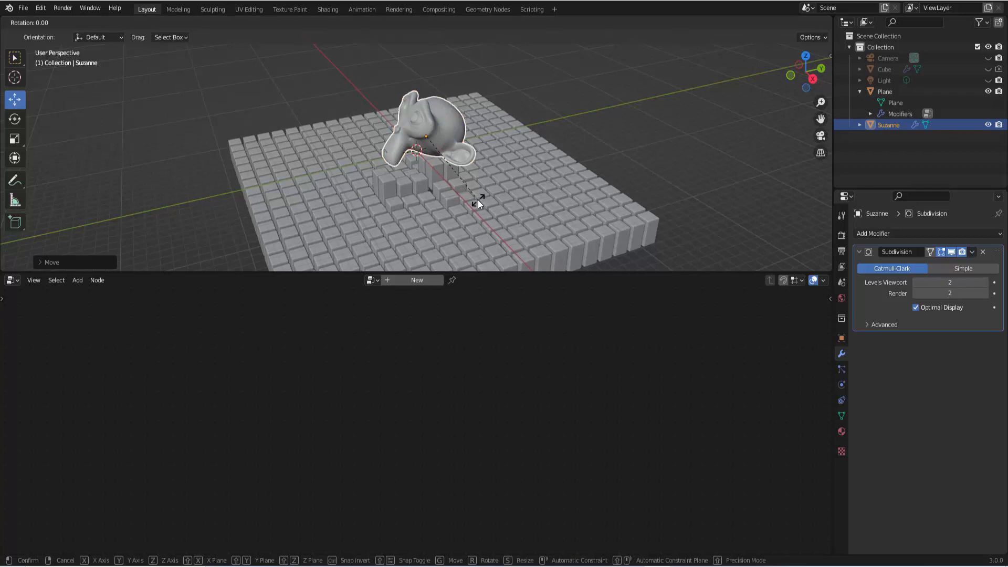
pyautogui.press('z')
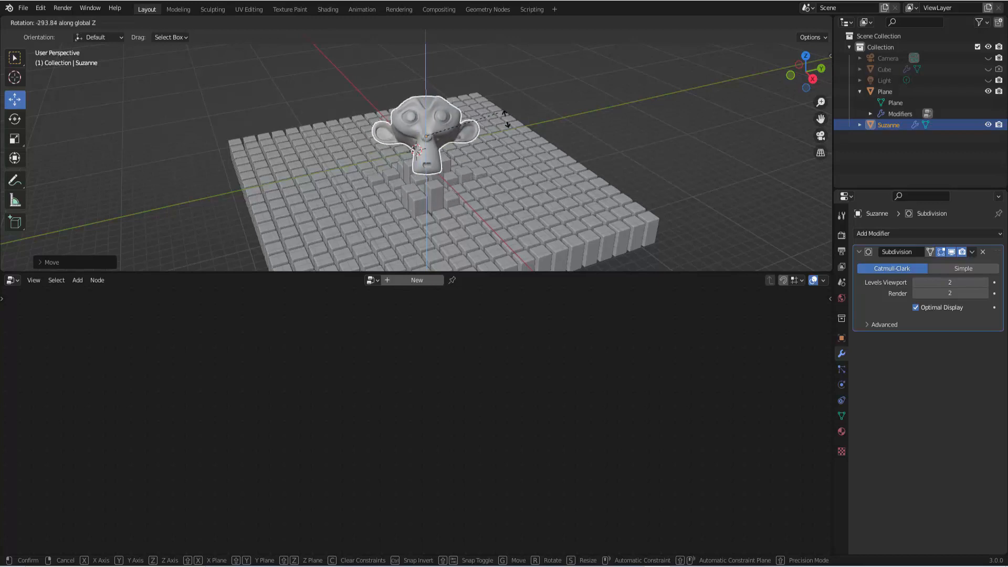
pyautogui.click(514, 138)
# Step: Enlarge the 3D viewport and switch the node editor area to the Timeline
pyautogui.scroll(-3, 515, 141)
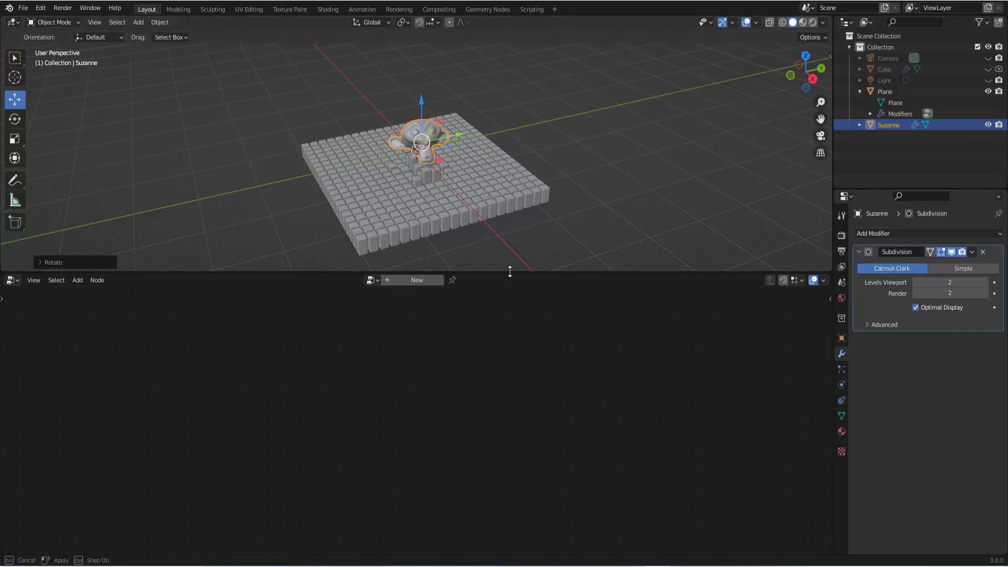
pyautogui.moveTo(511, 271); pyautogui.dragTo(501, 460)
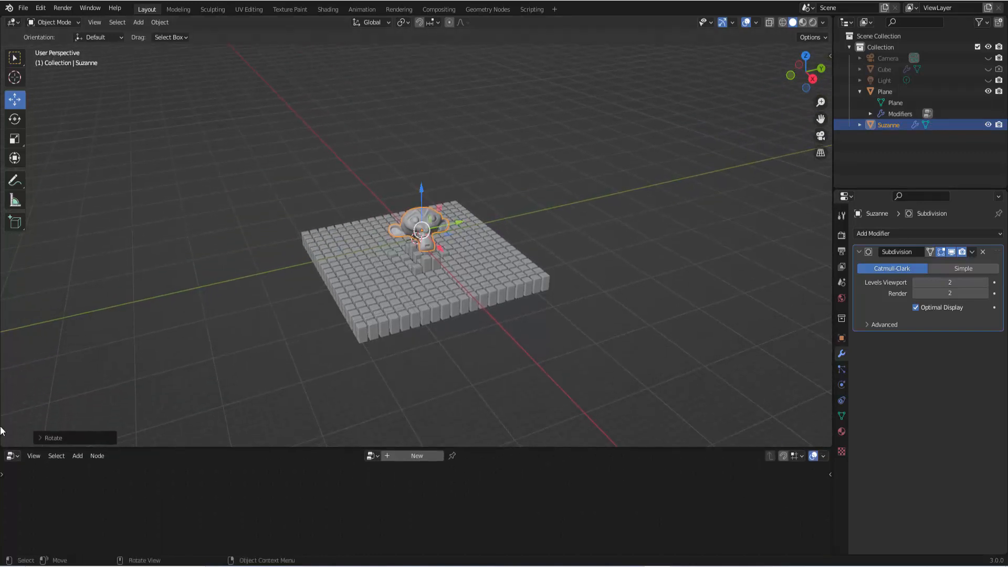
pyautogui.click(16, 457)
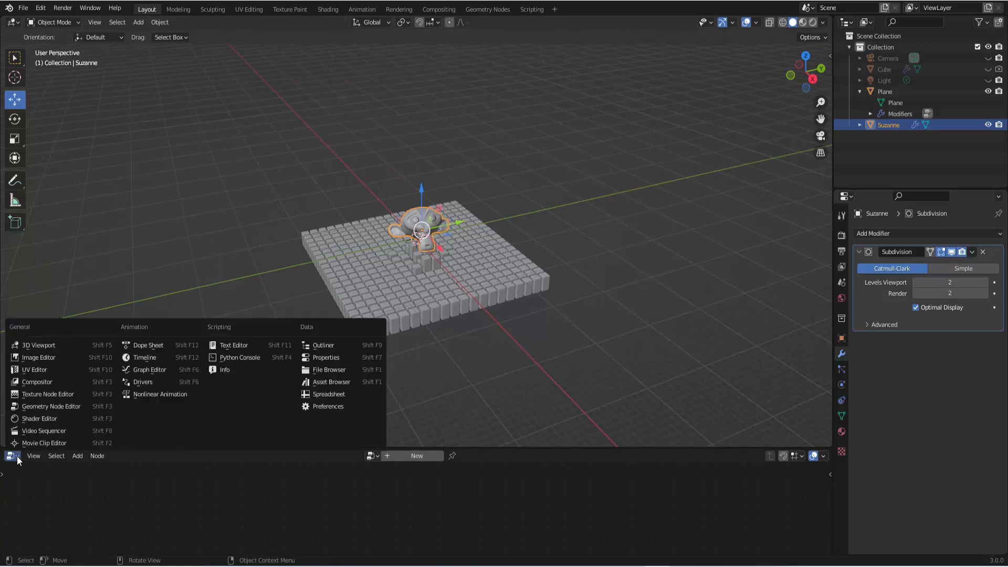
pyautogui.click(144, 358)
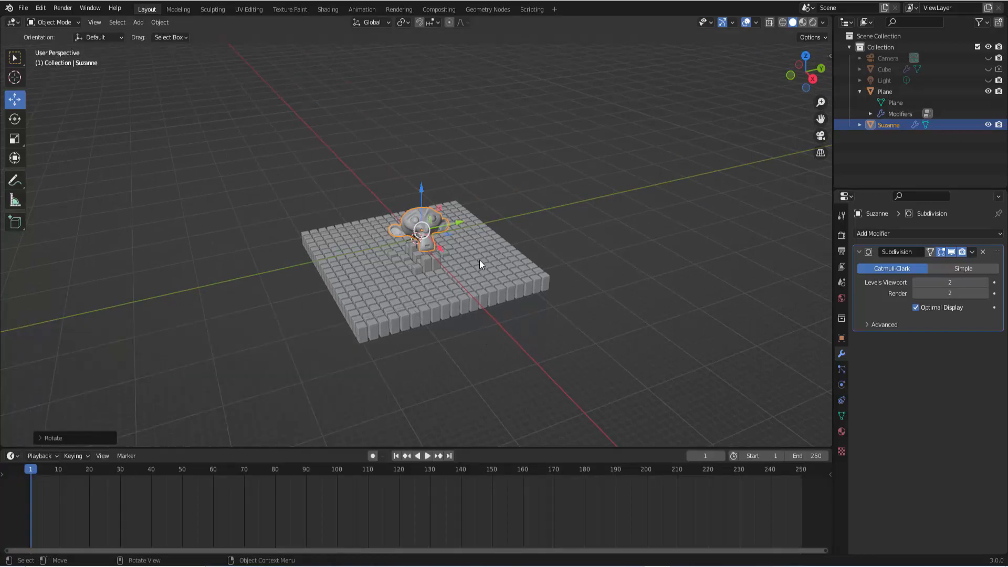
# Step: Move the monkey head along Y off the grid and insert a Location & Rotation keyframe at frame 1
pyautogui.moveTo(460, 222); pyautogui.dragTo(568, 205)
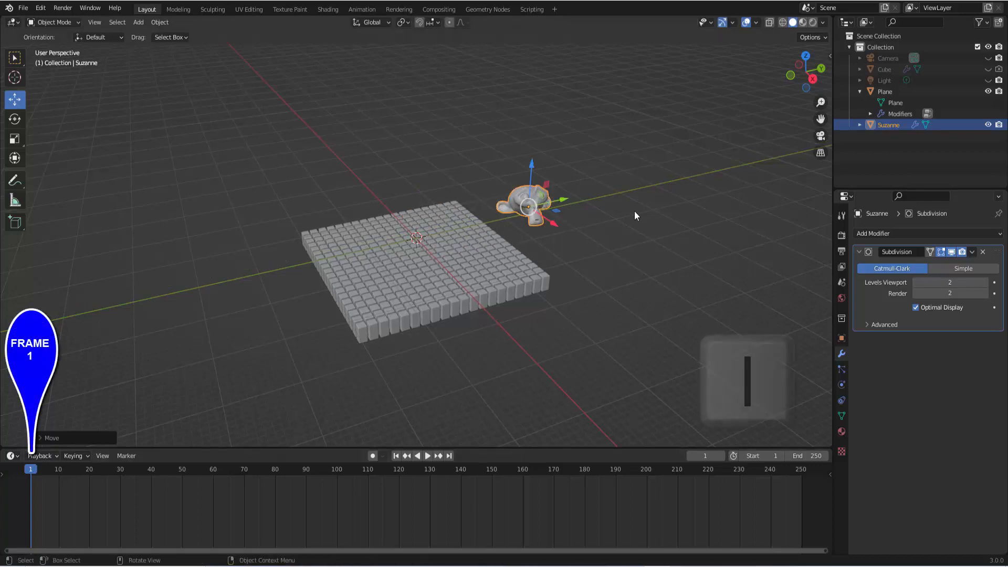
pyautogui.press('i')
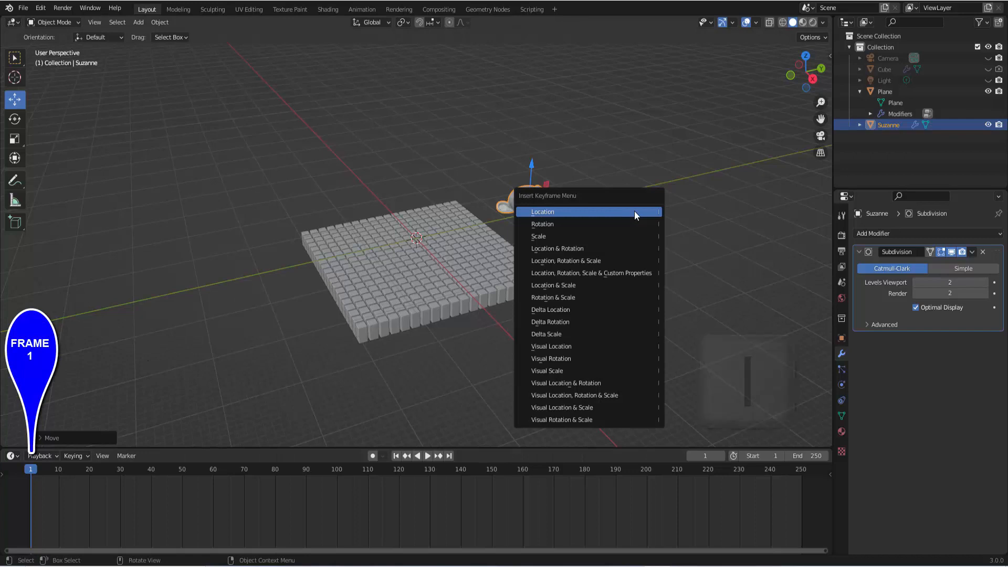
pyautogui.click(610, 248)
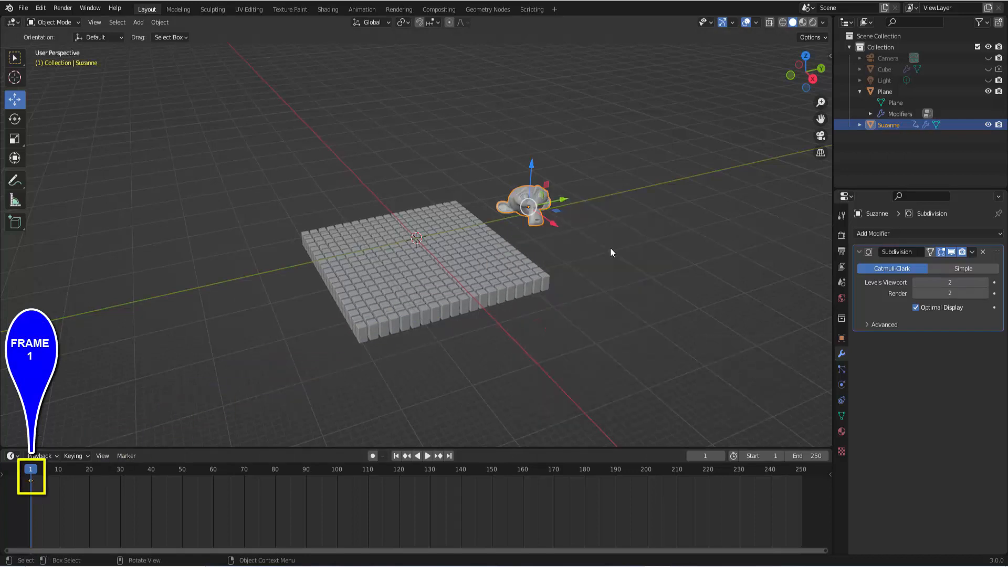
# Step: At frame 90, move the monkey head along Y back over the grid's centre and insert a Location & Rotation keyframe
pyautogui.click(307, 471)
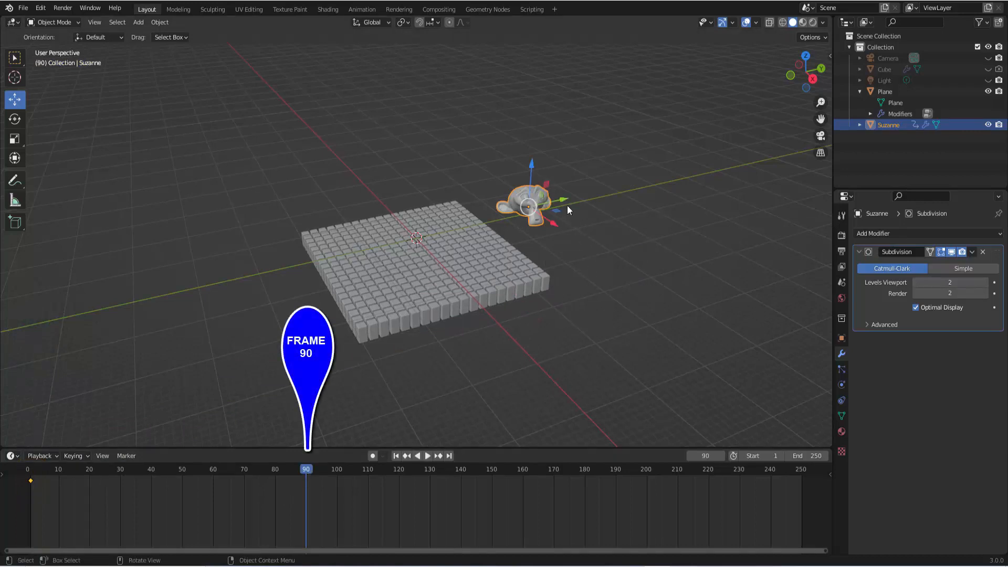
pyautogui.moveTo(563, 197); pyautogui.dragTo(462, 203)
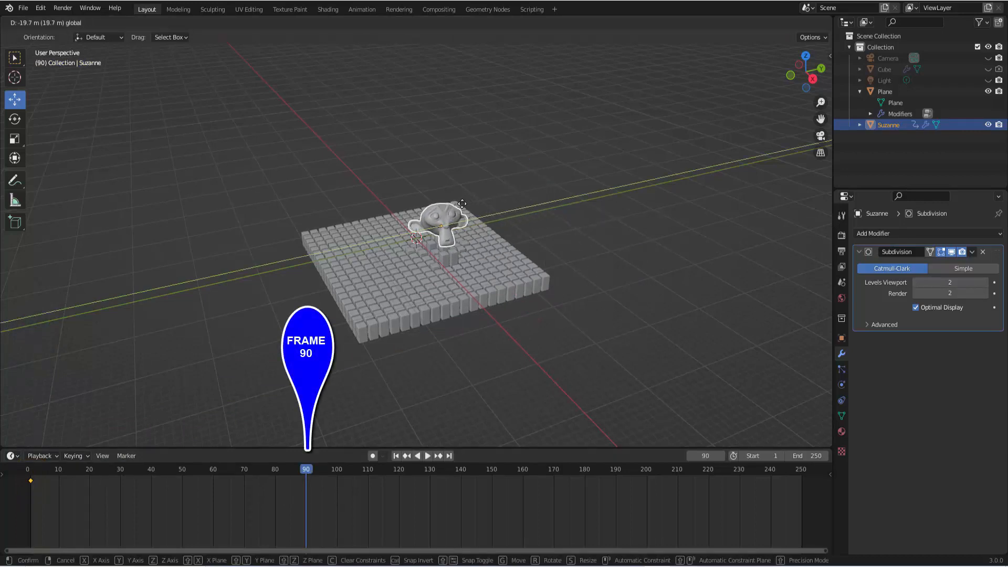
pyautogui.click(454, 203)
pyautogui.press('i')
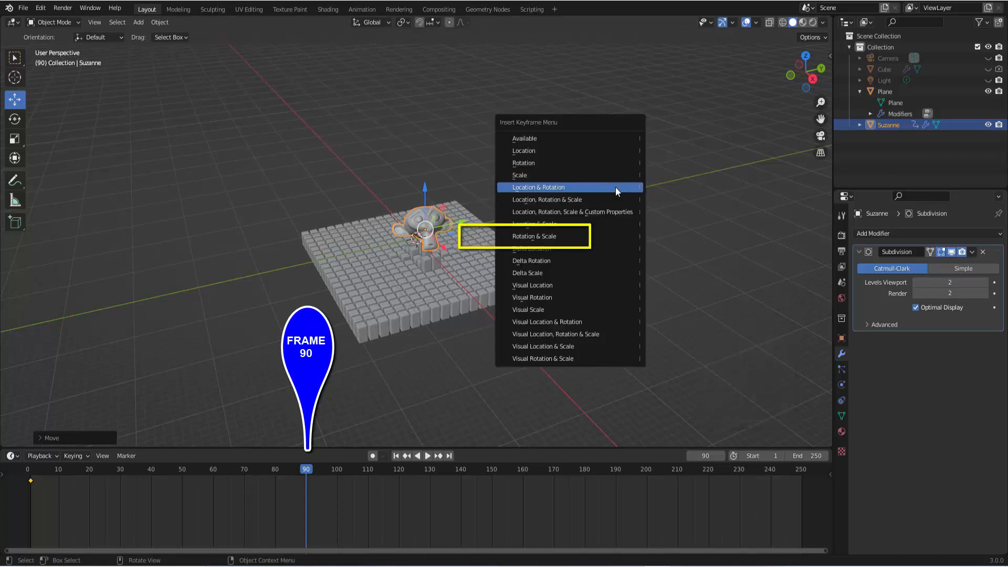
pyautogui.click(616, 187)
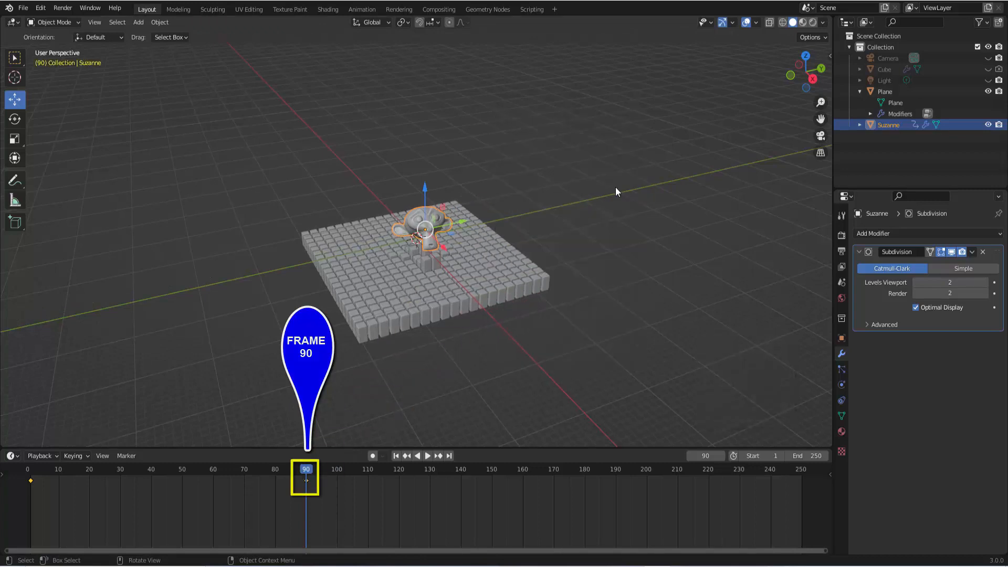
# Step: At frame 130, rotate the monkey head about the global Z axis and insert a keyframe for it
pyautogui.click(431, 471)
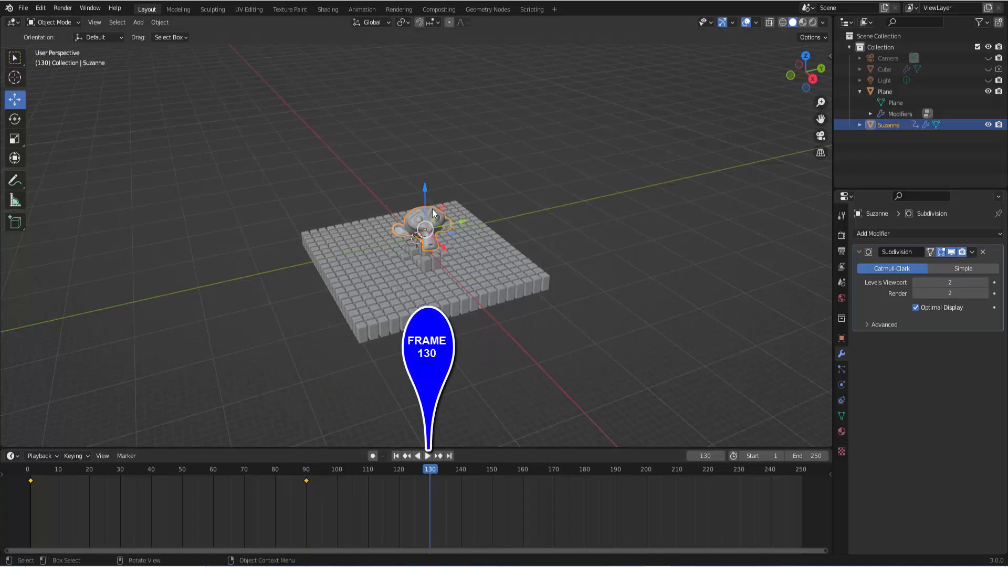
pyautogui.press('r')
pyautogui.press('z')
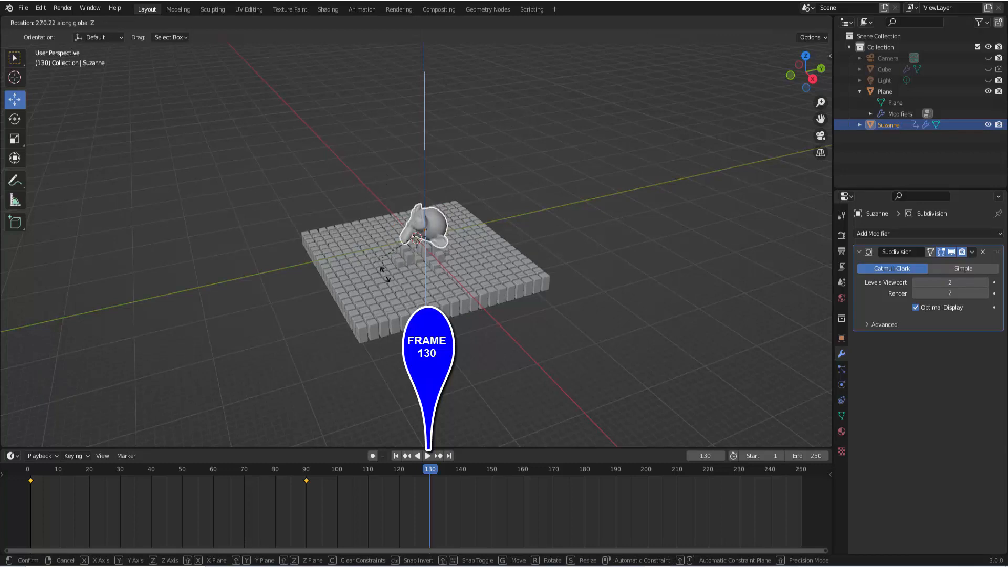
pyautogui.click(411, 284)
pyautogui.press('i')
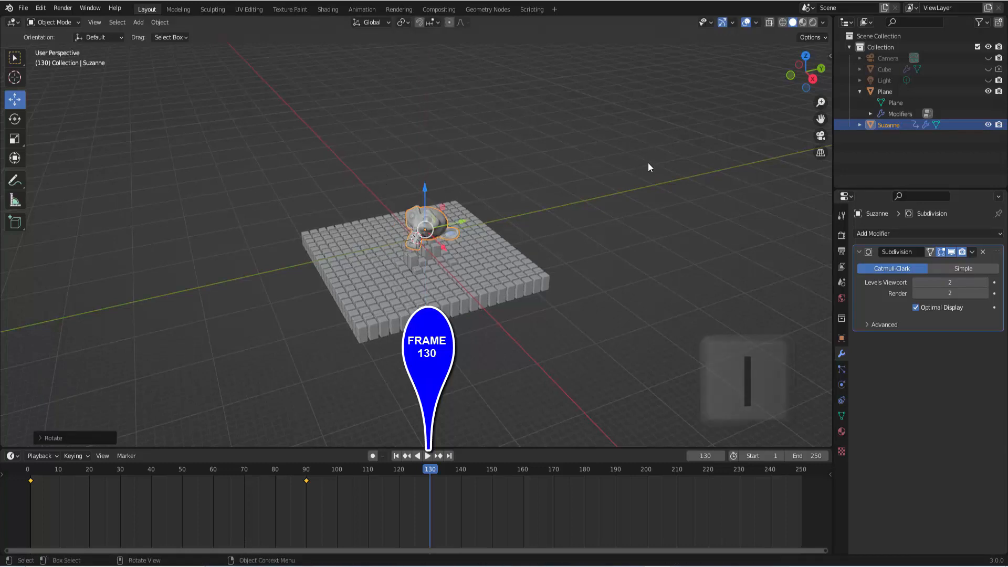
pyautogui.click(665, 156)
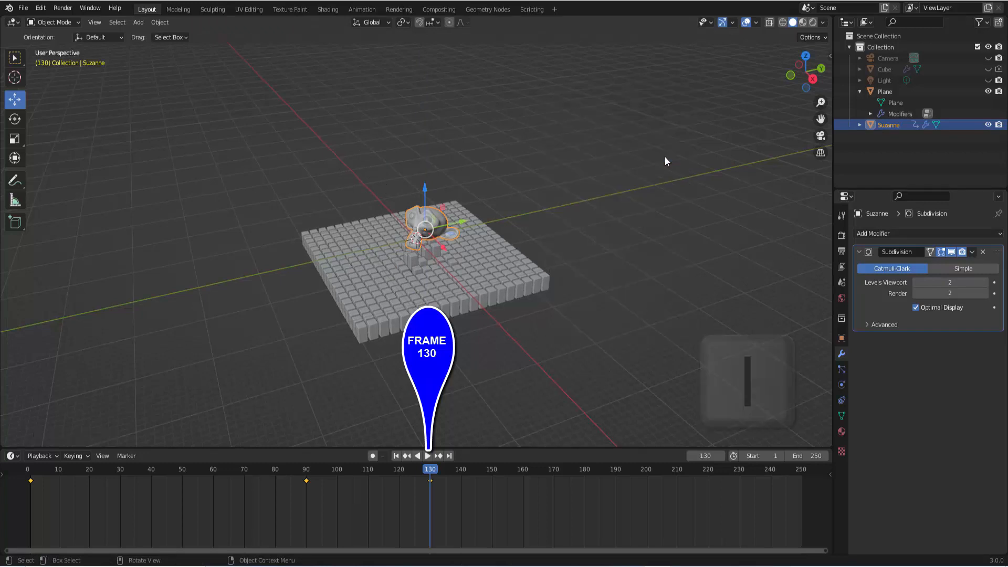
# Step: At frame 250, move the monkey head about 25 m along X past the grid's front edge and insert a keyframe
pyautogui.click(803, 478)
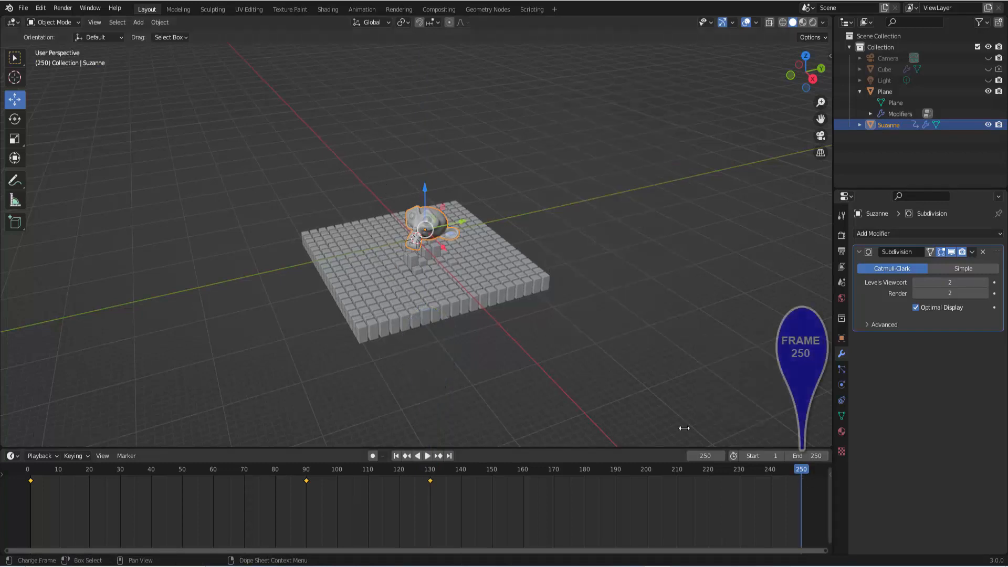
pyautogui.moveTo(438, 249); pyautogui.dragTo(491, 334)
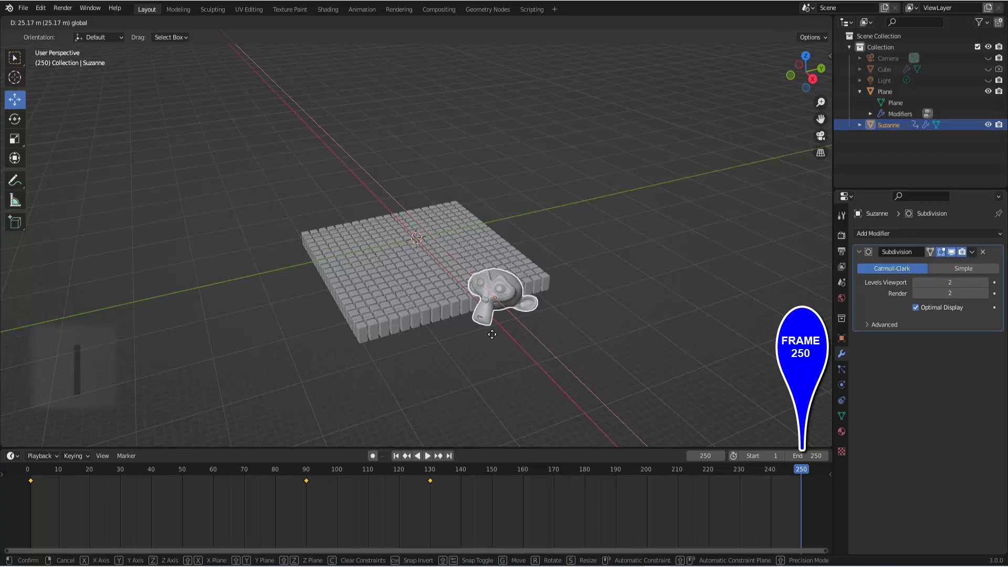
pyautogui.press('i')
pyautogui.click(675, 200)
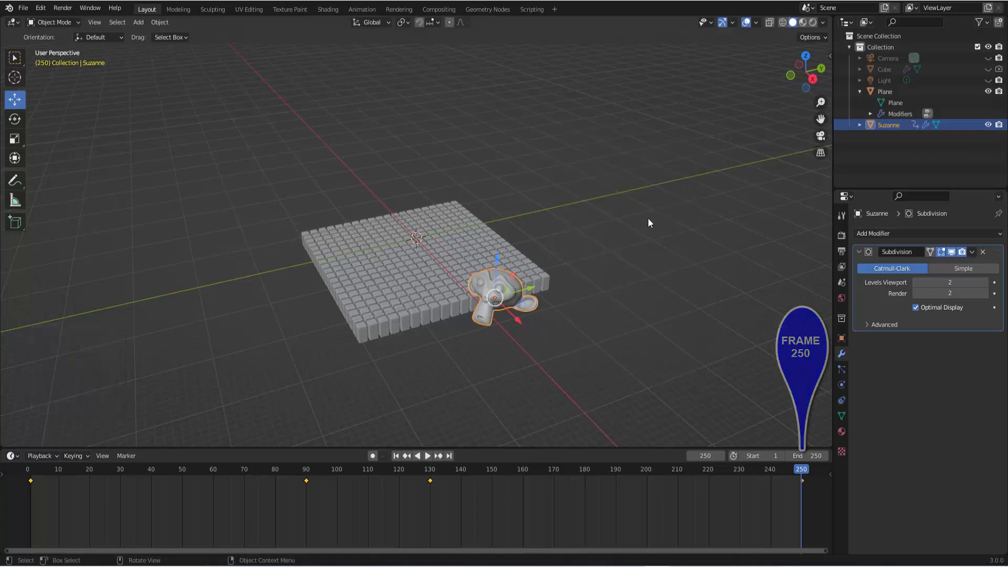